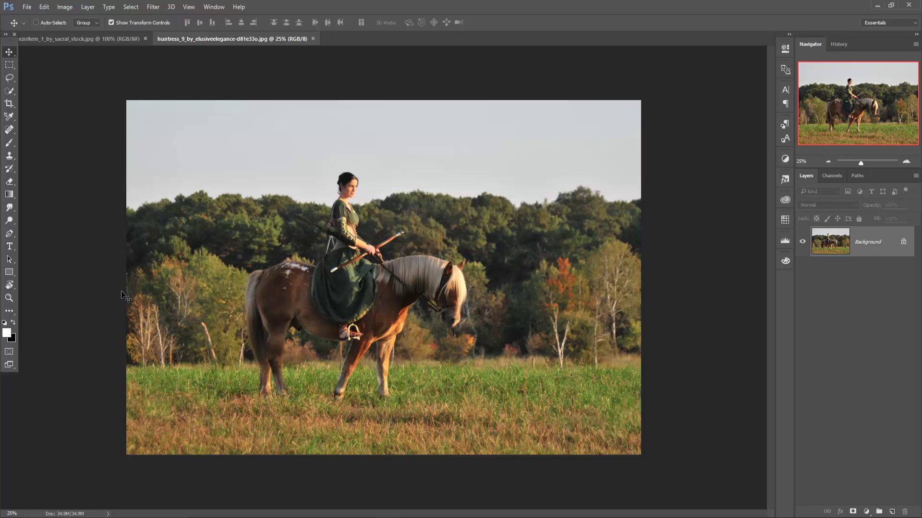
Step: With the Pen tool and a zoomed-in view, start the path up the horse's hind leg
{"action": "left_click", "coordinate": [10, 235]}
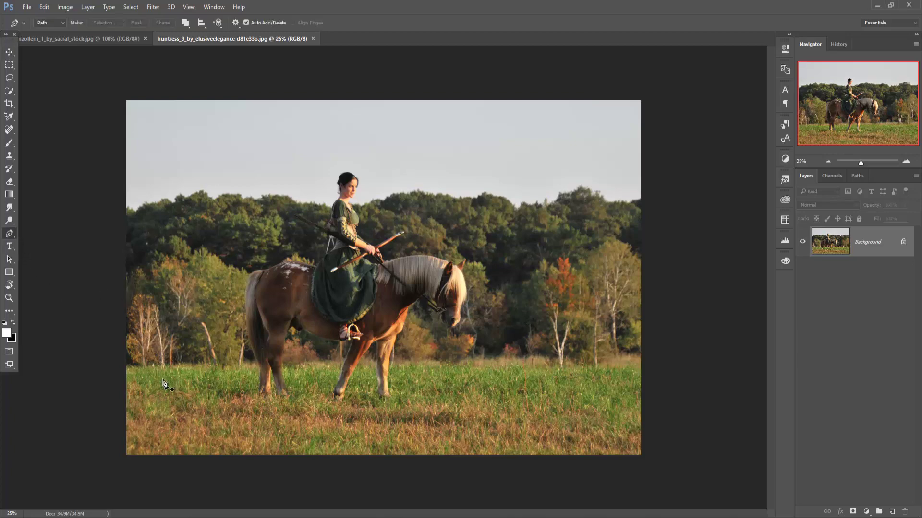
{"action": "key", "text": "ctrl+plus"}
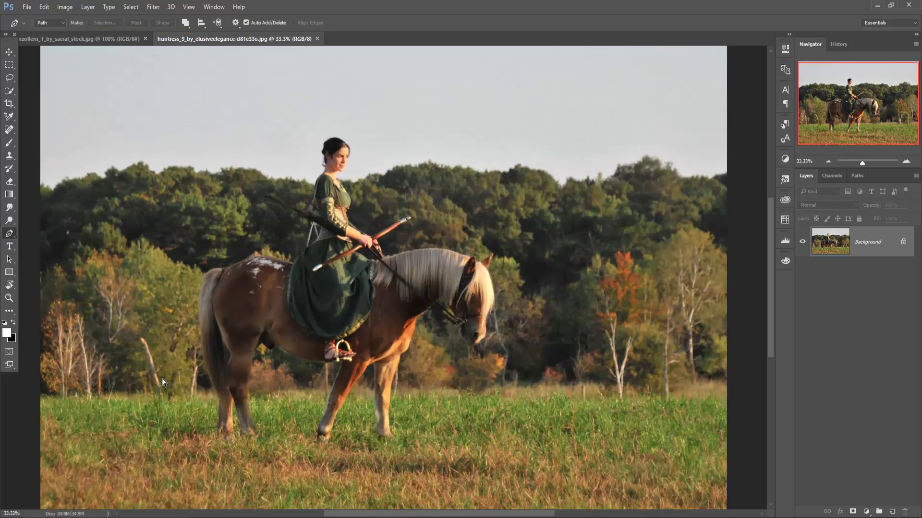
{"action": "key", "text": "ctrl+plus"}
{"action": "key", "text": "ctrl+plus"}
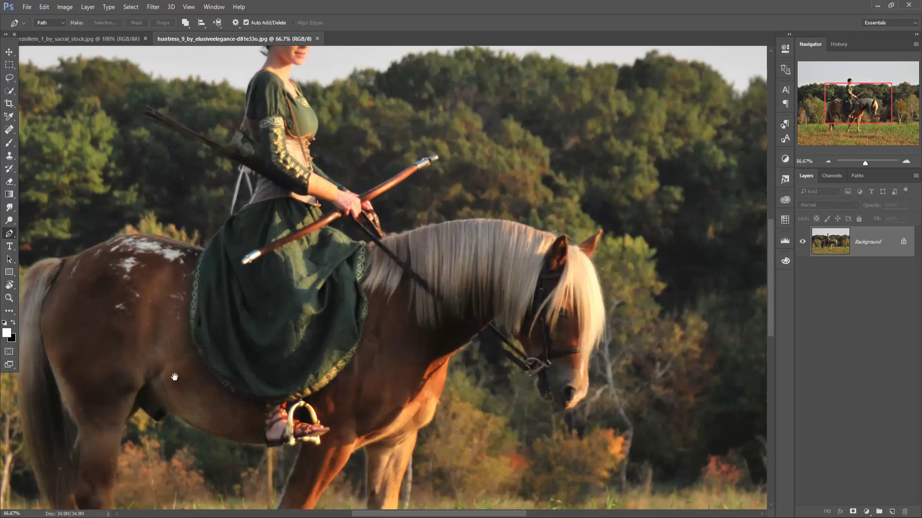
{"action": "left_click_drag", "start_coordinate": [174, 377], "coordinate": [309, 291]}
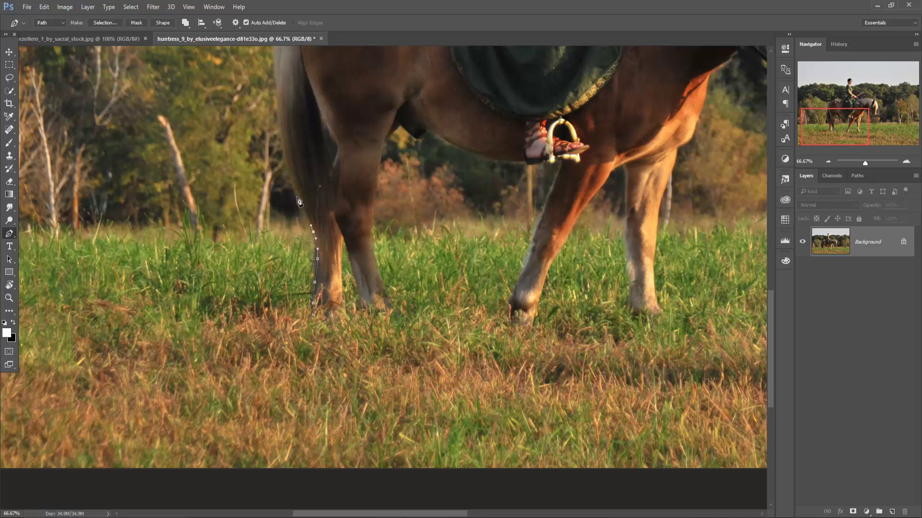
{"action": "left_click_drag", "start_coordinate": [274, 106], "coordinate": [274, 94]}
{"action": "left_click_drag", "start_coordinate": [270, 54], "coordinate": [266, 270]}
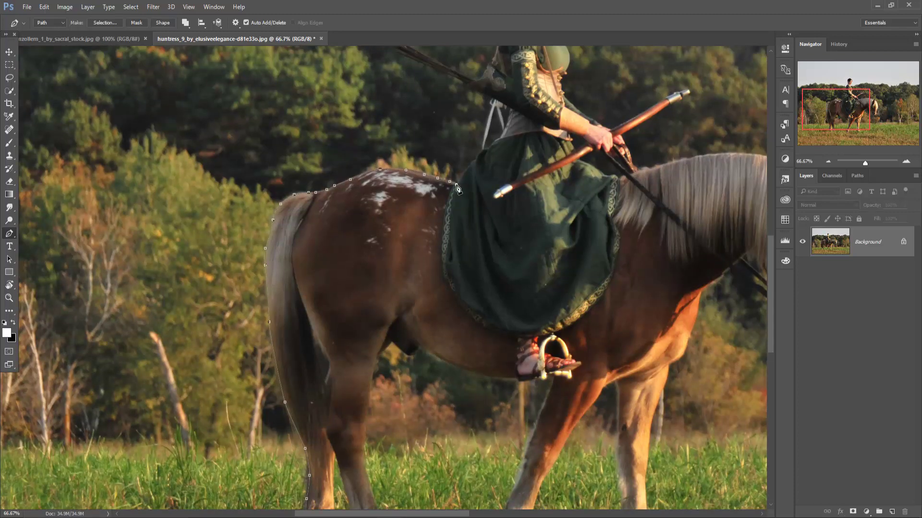
Step: Extend the path along the rider's dress edge and up the sleeve
{"action": "scroll", "coordinate": [490, 152], "scroll_direction": "up", "scroll_amount": 1}
{"action": "scroll", "coordinate": [490, 152], "scroll_direction": "up", "scroll_amount": 1}
{"action": "left_click", "coordinate": [472, 335]}
{"action": "left_click", "coordinate": [497, 250]}
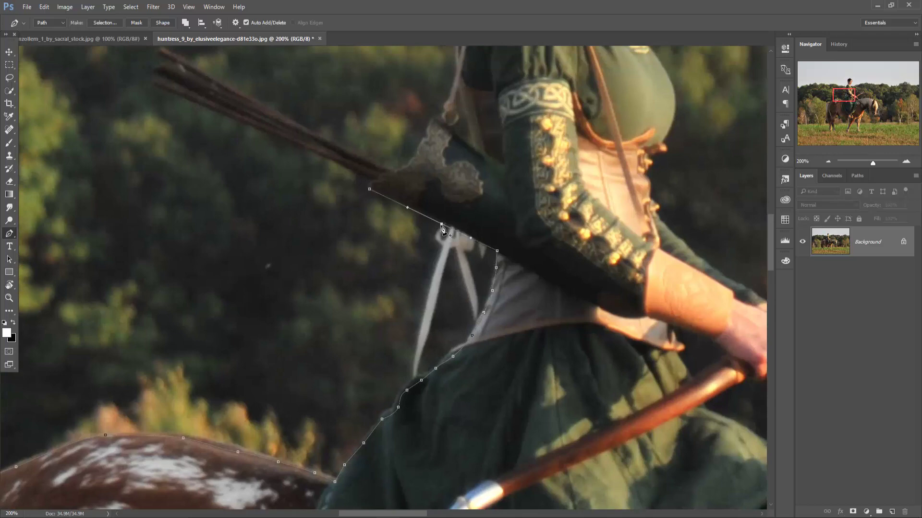
{"action": "left_click", "coordinate": [444, 222]}
{"action": "left_click", "coordinate": [370, 188]}
Step: Trace the path around the arrow tips, quiver edge and lace
{"action": "left_click_drag", "start_coordinate": [159, 87], "coordinate": [162, 83]}
{"action": "left_click", "coordinate": [302, 125]}
{"action": "left_click", "coordinate": [395, 172]}
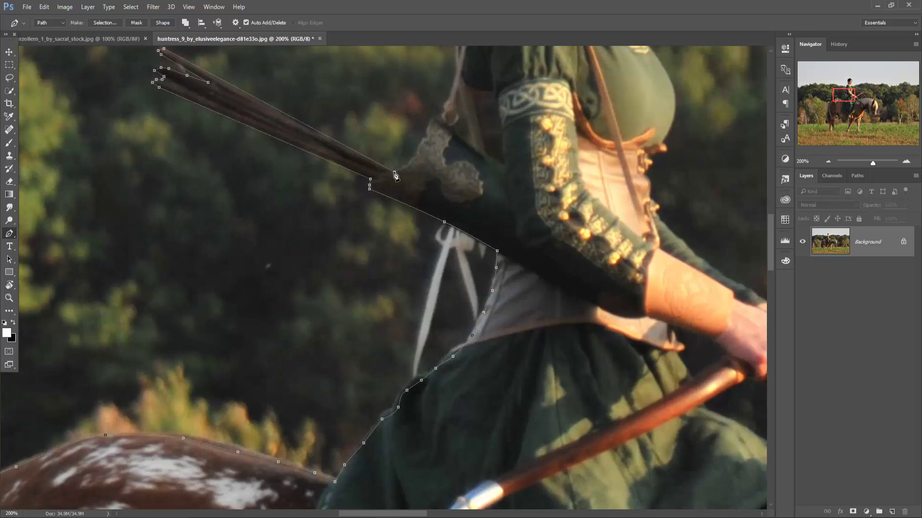
{"action": "left_click_drag", "start_coordinate": [394, 172], "coordinate": [284, 345]}
{"action": "left_click", "coordinate": [298, 337]}
{"action": "left_click", "coordinate": [308, 320]}
{"action": "left_click", "coordinate": [314, 313]}
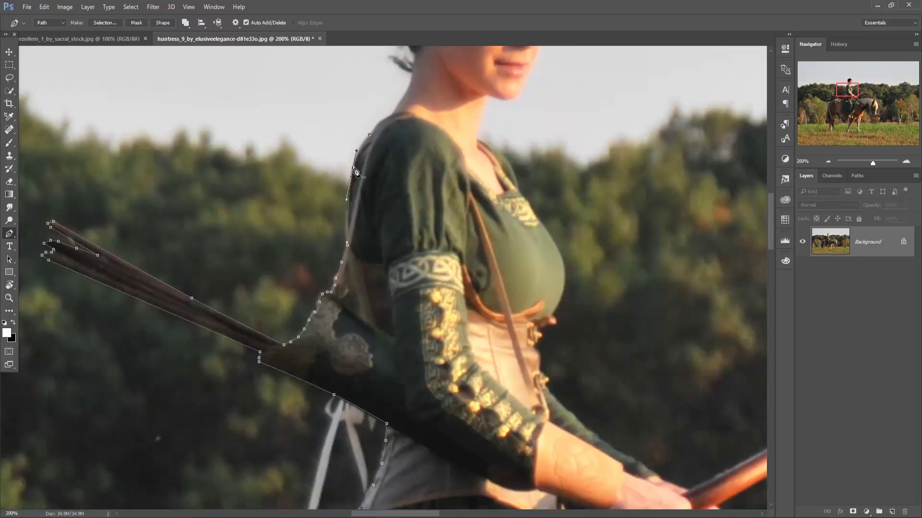
Step: Trace the rider's cheek, neckline, sleeve and arm
{"action": "left_click_drag", "start_coordinate": [355, 172], "coordinate": [346, 370]}
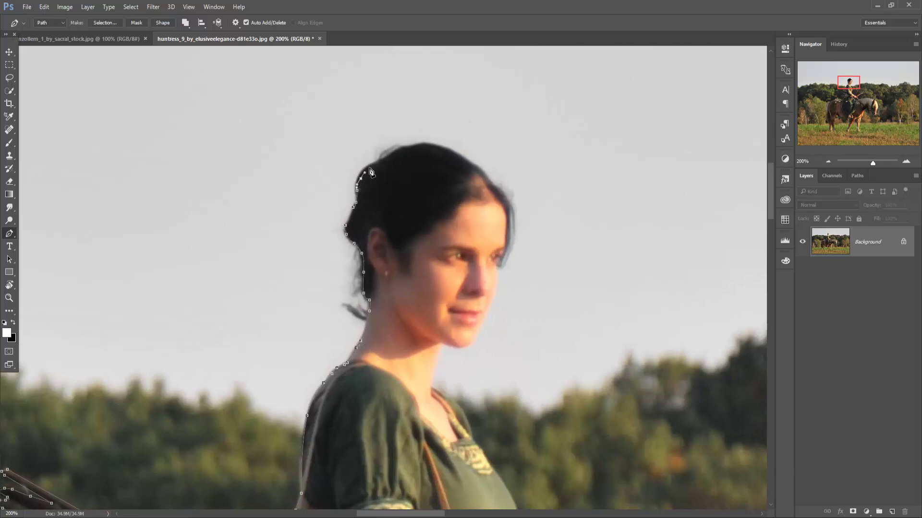
{"action": "left_click", "coordinate": [473, 341]}
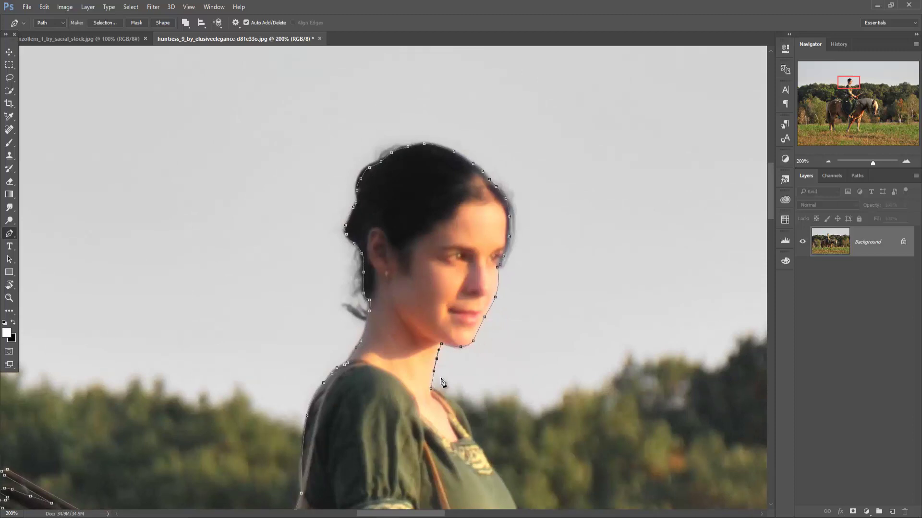
{"action": "left_click", "coordinate": [472, 438]}
{"action": "left_click_drag", "start_coordinate": [490, 470], "coordinate": [401, 375]}
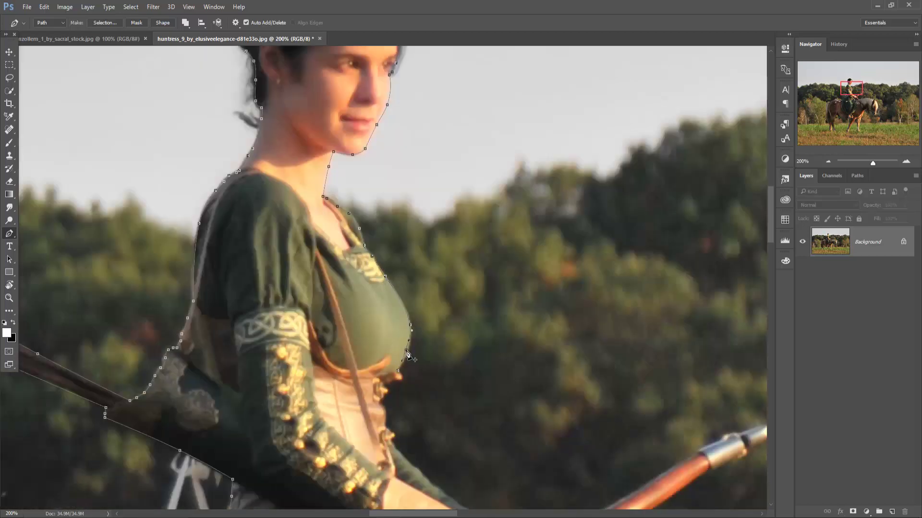
{"action": "left_click", "coordinate": [400, 454]}
{"action": "left_click", "coordinate": [418, 470]}
{"action": "left_click", "coordinate": [434, 485]}
{"action": "left_click", "coordinate": [446, 496]}
{"action": "left_click_drag", "start_coordinate": [446, 496], "coordinate": [315, 300]}
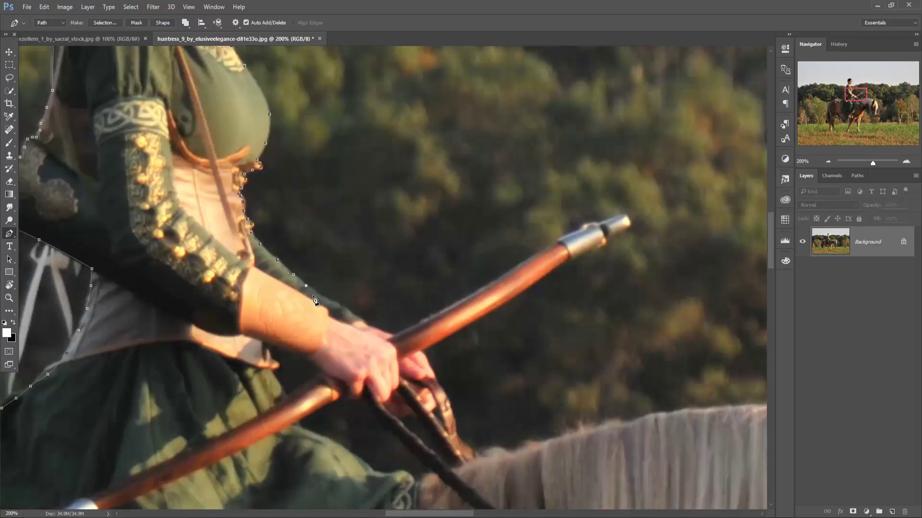
Step: Trace up the spear shaft, around its metal tip, and back past the fingers
{"action": "left_click", "coordinate": [372, 328]}
{"action": "left_click", "coordinate": [389, 335]}
{"action": "left_click", "coordinate": [469, 295]}
{"action": "left_click", "coordinate": [558, 243]}
{"action": "left_click", "coordinate": [567, 236]}
{"action": "left_click", "coordinate": [582, 229]}
{"action": "left_click", "coordinate": [562, 263]}
{"action": "left_click", "coordinate": [498, 306]}
{"action": "left_click", "coordinate": [423, 355]}
{"action": "left_click", "coordinate": [429, 363]}
{"action": "left_click", "coordinate": [433, 373]}
{"action": "left_click", "coordinate": [437, 381]}
Step: Trace the horse's mane, ears, forelock, muzzle and nose
{"action": "left_click", "coordinate": [683, 412]}
{"action": "left_click_drag", "start_coordinate": [703, 410], "coordinate": [175, 260]}
{"action": "left_click", "coordinate": [339, 276]}
{"action": "left_click", "coordinate": [376, 282]}
{"action": "left_click", "coordinate": [406, 288]}
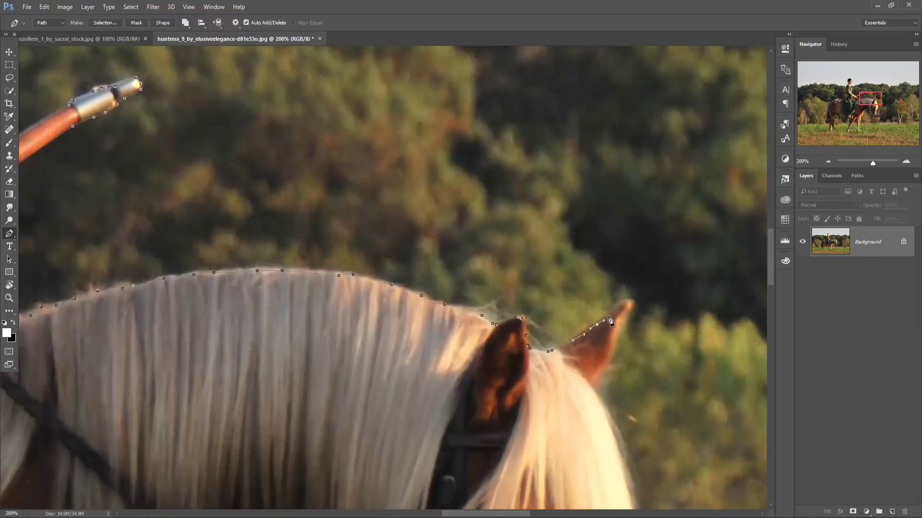
{"action": "left_click", "coordinate": [601, 402]}
{"action": "left_click", "coordinate": [622, 465]}
{"action": "left_click_drag", "start_coordinate": [628, 475], "coordinate": [467, 169]}
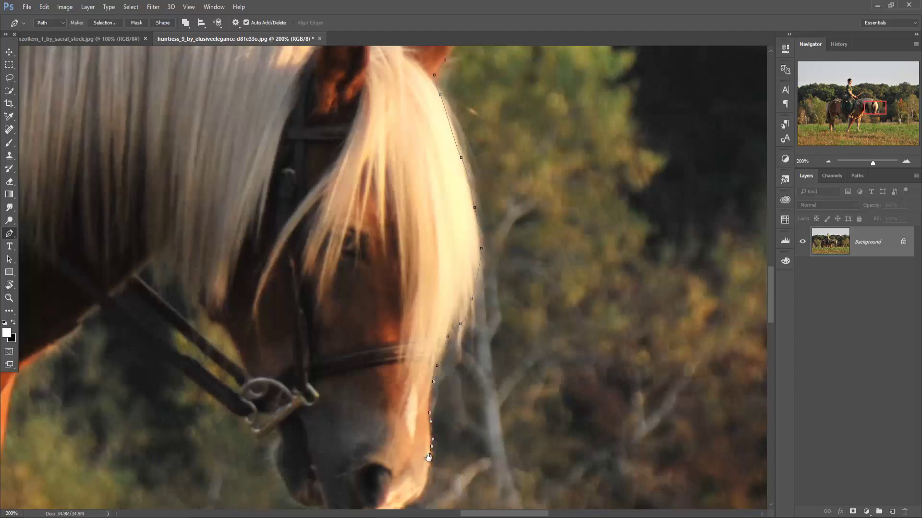
{"action": "left_click_drag", "start_coordinate": [428, 457], "coordinate": [430, 257]}
{"action": "left_click", "coordinate": [429, 260]}
{"action": "left_click", "coordinate": [426, 269]}
{"action": "left_click", "coordinate": [422, 285]}
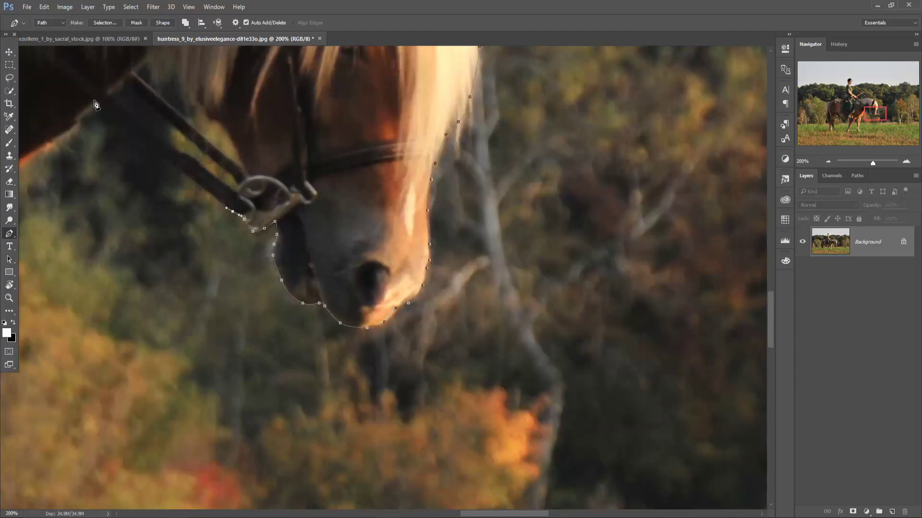
Step: Trace the horse's chest and down the front leg edge
{"action": "left_click_drag", "start_coordinate": [95, 104], "coordinate": [674, 149]}
{"action": "left_click", "coordinate": [684, 135]}
{"action": "left_click_drag", "start_coordinate": [526, 420], "coordinate": [490, 209]}
{"action": "left_click", "coordinate": [470, 216]}
{"action": "left_click", "coordinate": [465, 232]}
{"action": "left_click", "coordinate": [463, 258]}
{"action": "left_click", "coordinate": [459, 266]}
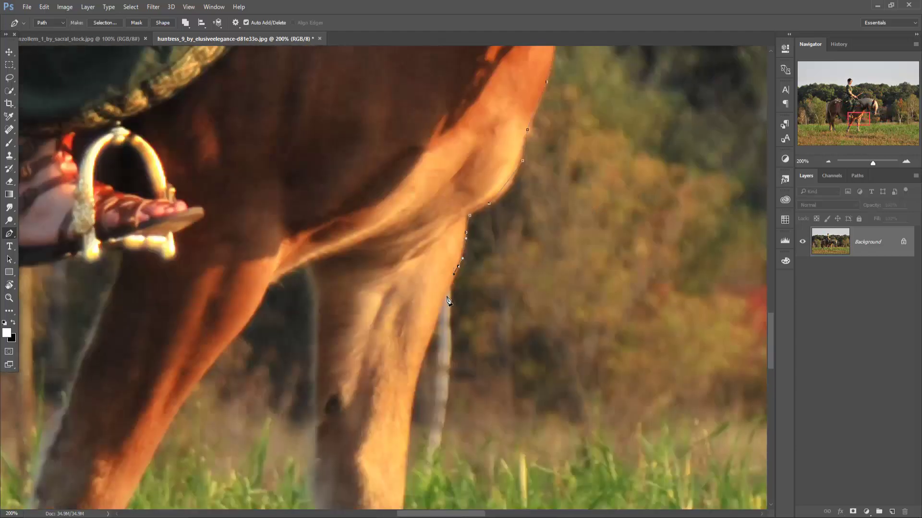
{"action": "left_click_drag", "start_coordinate": [416, 354], "coordinate": [406, 141]}
{"action": "left_click", "coordinate": [389, 306]}
Step: Trace the other front leg down to its hoof
{"action": "left_click_drag", "start_coordinate": [387, 380], "coordinate": [384, 216]}
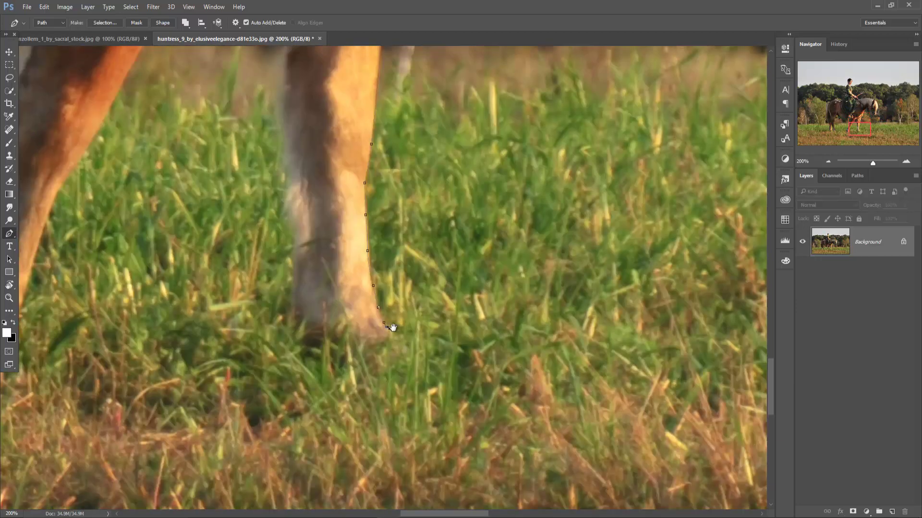
{"action": "left_click_drag", "start_coordinate": [312, 260], "coordinate": [317, 504]}
{"action": "left_click", "coordinate": [371, 271]}
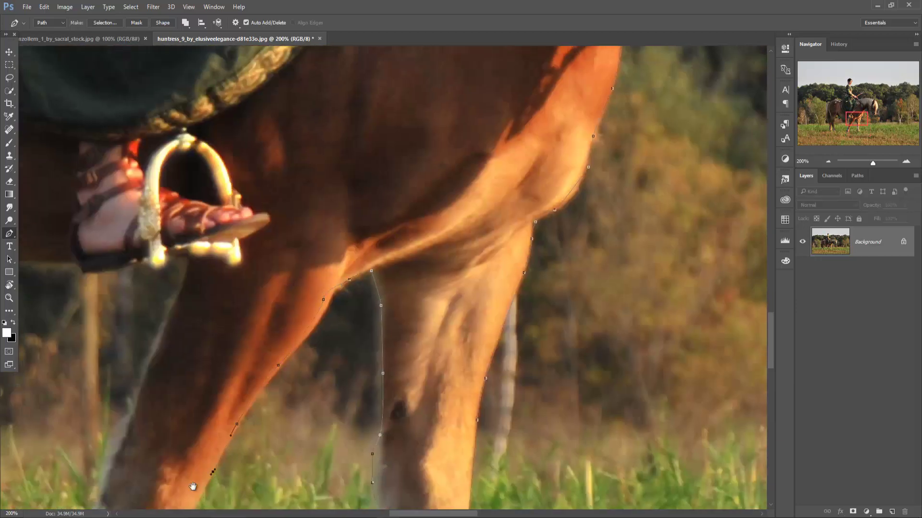
{"action": "left_click_drag", "start_coordinate": [192, 487], "coordinate": [201, 278]}
{"action": "left_click_drag", "start_coordinate": [293, 480], "coordinate": [294, 288]}
{"action": "left_click", "coordinate": [301, 339]}
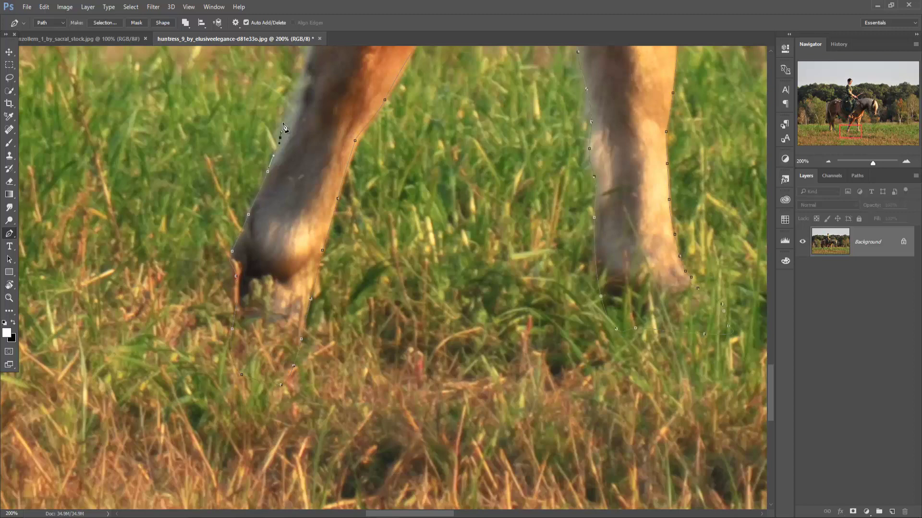
Step: Trace along the horse's belly and around the left hoof
{"action": "left_click_drag", "start_coordinate": [283, 127], "coordinate": [288, 365]}
{"action": "left_click_drag", "start_coordinate": [288, 144], "coordinate": [293, 384]}
{"action": "left_click", "coordinate": [256, 230]}
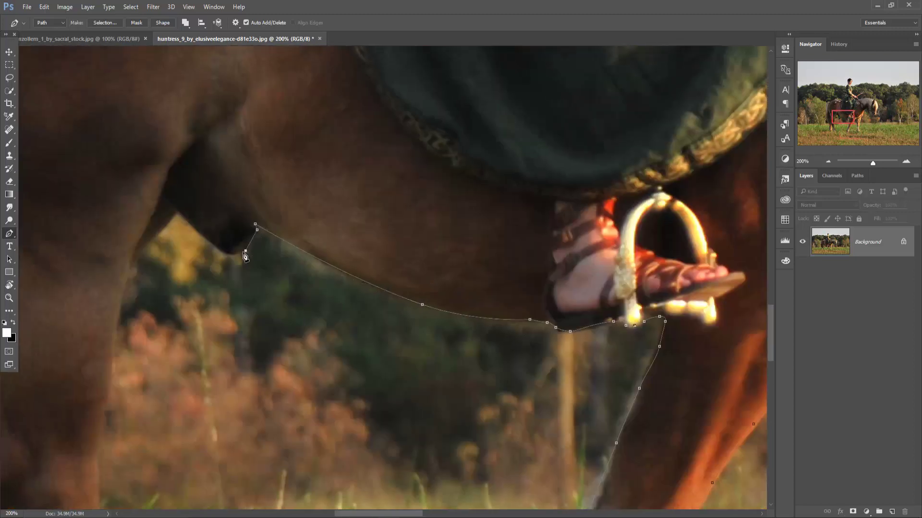
{"action": "left_click", "coordinate": [217, 247]}
{"action": "left_click", "coordinate": [179, 213]}
{"action": "left_click", "coordinate": [126, 279]}
{"action": "left_click_drag", "start_coordinate": [126, 290], "coordinate": [216, 166]}
{"action": "left_click", "coordinate": [229, 384]}
{"action": "left_click", "coordinate": [256, 459]}
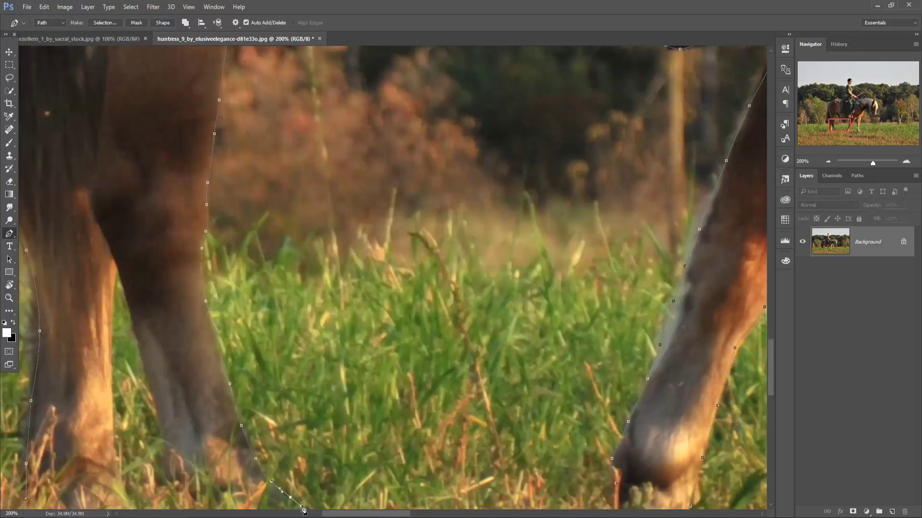
Step: Trace up the back of the leg to close the path, then zoom out
{"action": "left_click_drag", "start_coordinate": [298, 499], "coordinate": [303, 325]}
{"action": "left_click", "coordinate": [167, 277]}
{"action": "left_click", "coordinate": [135, 129]}
{"action": "left_click", "coordinate": [124, 96]}
{"action": "key", "text": "ctrl+Return"}
{"action": "key", "text": "ctrl+minus"}
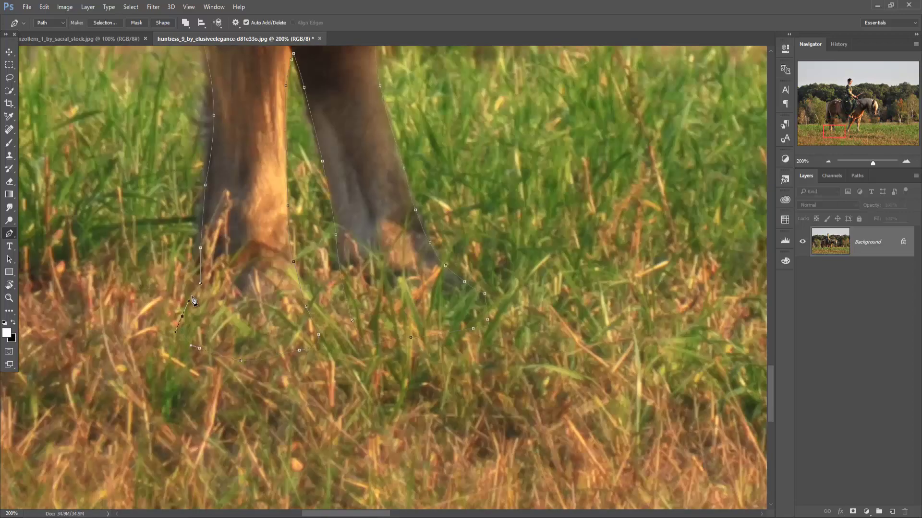
{"action": "key", "text": "ctrl+minus"}
{"action": "key", "text": "ctrl+minus"}
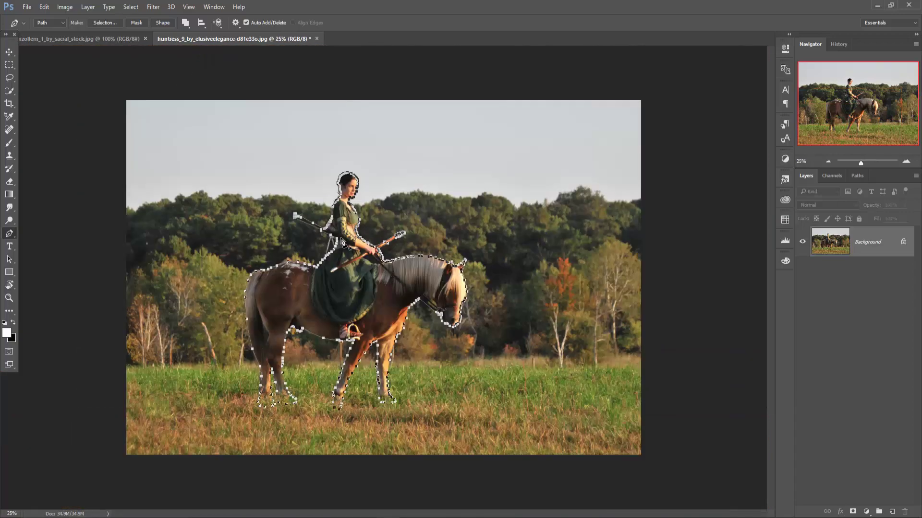
Step: Turn the horse-and-rider path into a selection and switch to the Move tool
{"action": "right_click", "coordinate": [340, 239]}
{"action": "left_click", "coordinate": [384, 286]}
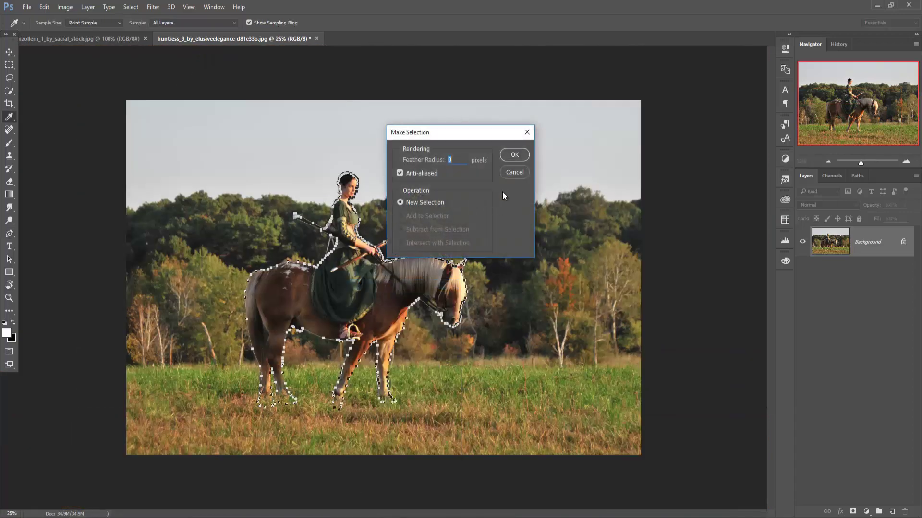
{"action": "left_click", "coordinate": [514, 155]}
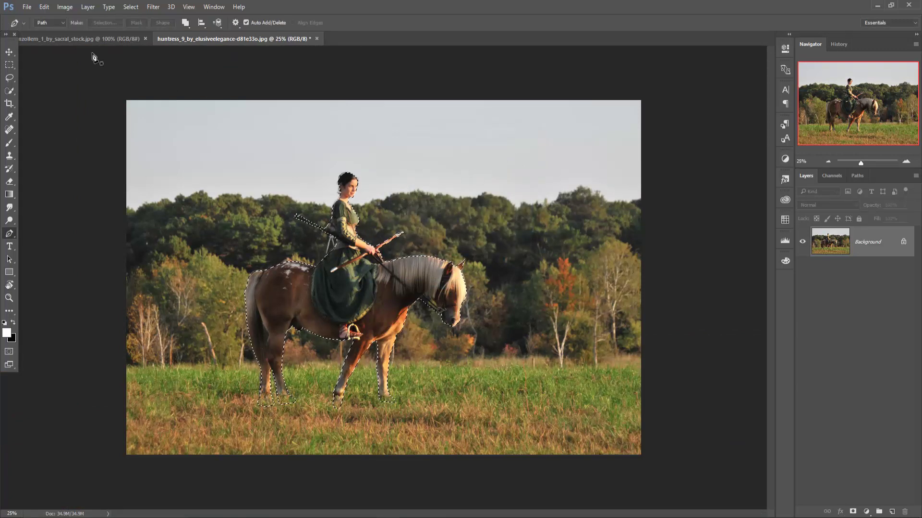
{"action": "left_click", "coordinate": [9, 52]}
Step: Create a new blank white 1280×720 document
{"action": "left_click", "coordinate": [27, 7]}
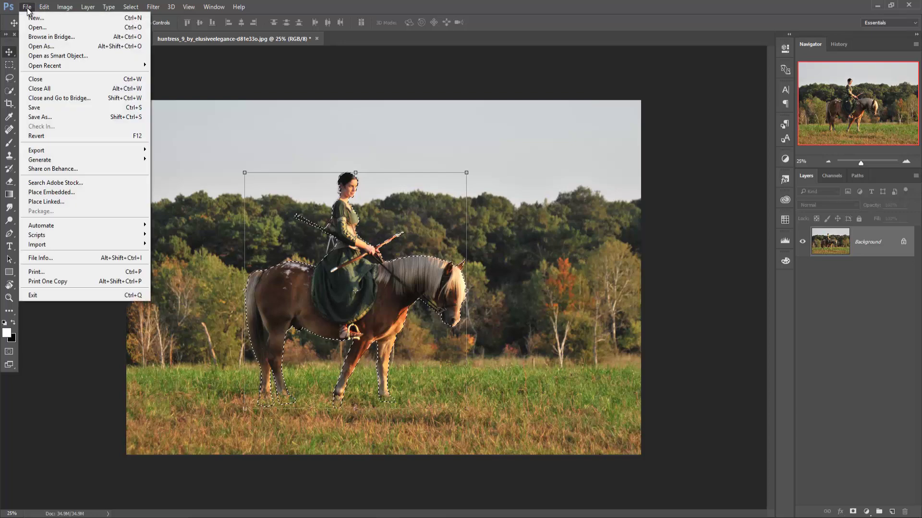
{"action": "left_click", "coordinate": [506, 140]}
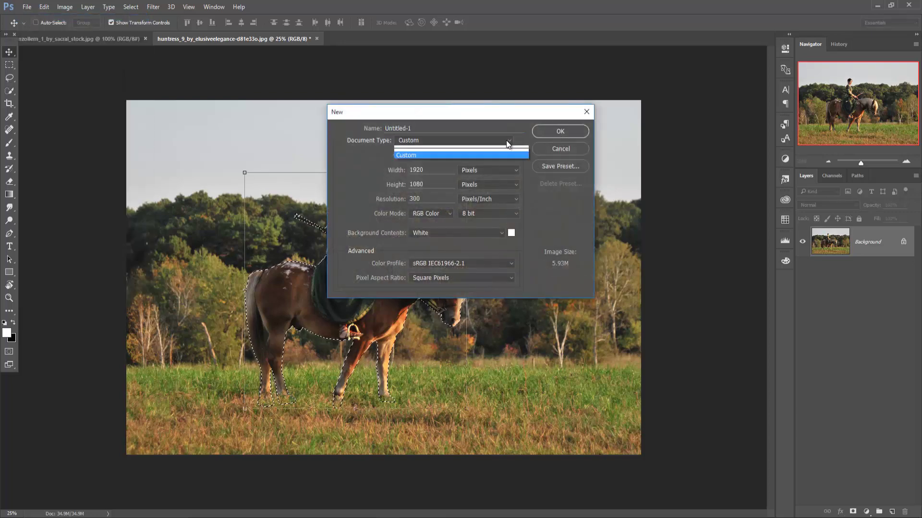
{"action": "left_click", "coordinate": [478, 171]}
{"action": "left_click", "coordinate": [560, 131]}
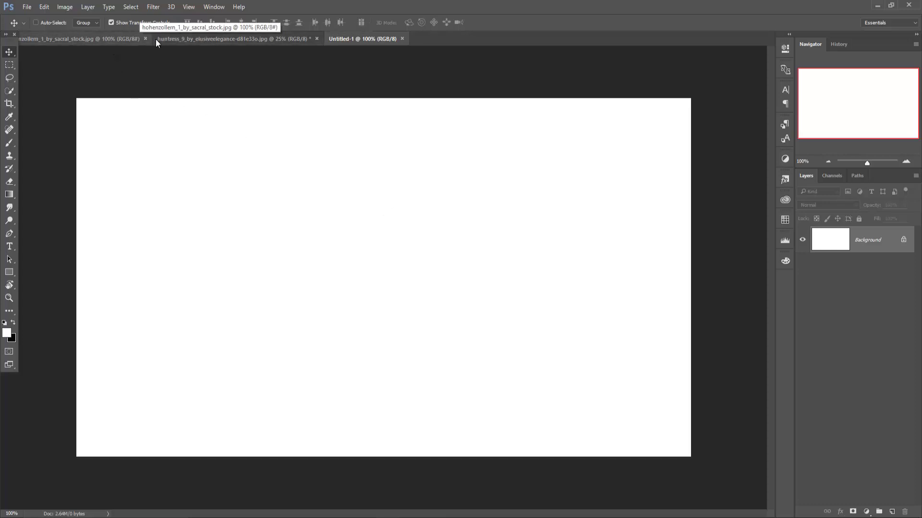
Step: Float the huntress photo beside the blank canvas and drag the selected rider onto it
{"action": "left_click", "coordinate": [197, 38]}
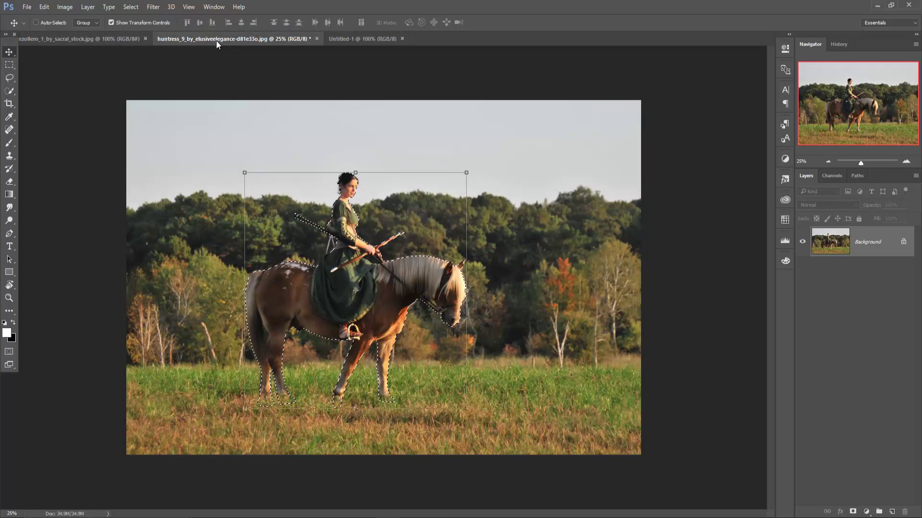
{"action": "left_click_drag", "start_coordinate": [216, 39], "coordinate": [211, 55]}
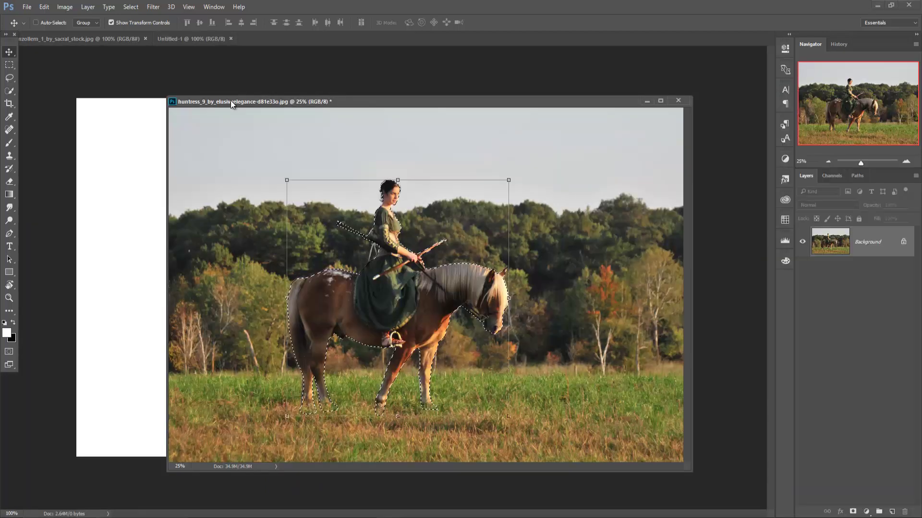
{"action": "left_click_drag", "start_coordinate": [230, 101], "coordinate": [549, 91]}
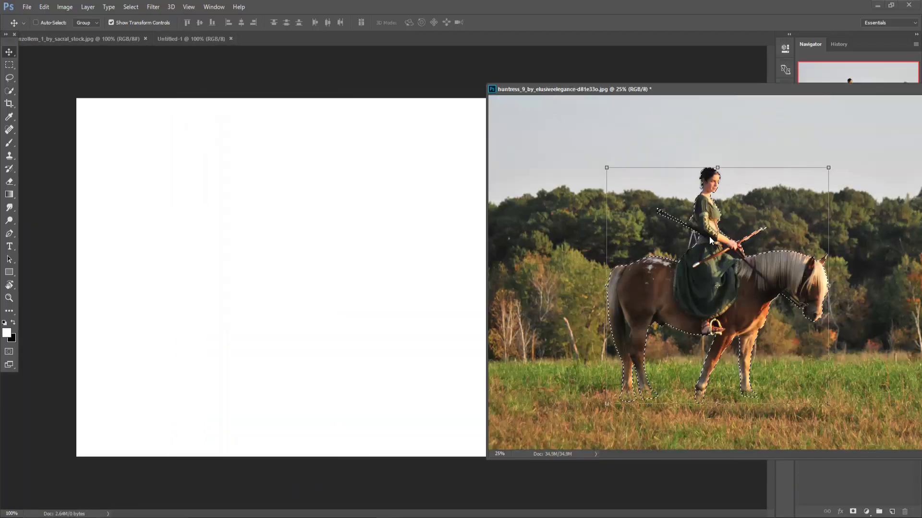
{"action": "left_click_drag", "start_coordinate": [714, 222], "coordinate": [456, 243]}
{"action": "left_click_drag", "start_coordinate": [916, 92], "coordinate": [650, 116]}
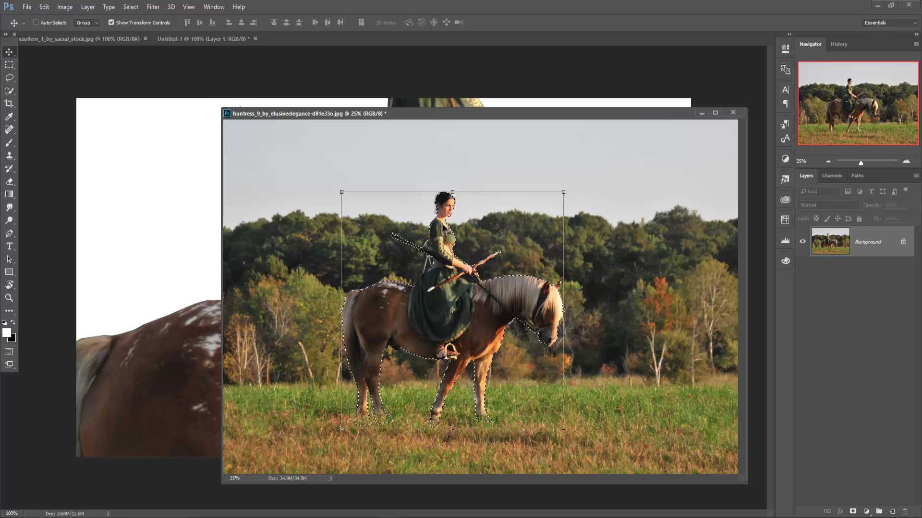
Step: Deselect and drag the full huntress photo into Untitled-1 as a layer
{"action": "left_click", "coordinate": [153, 8]}
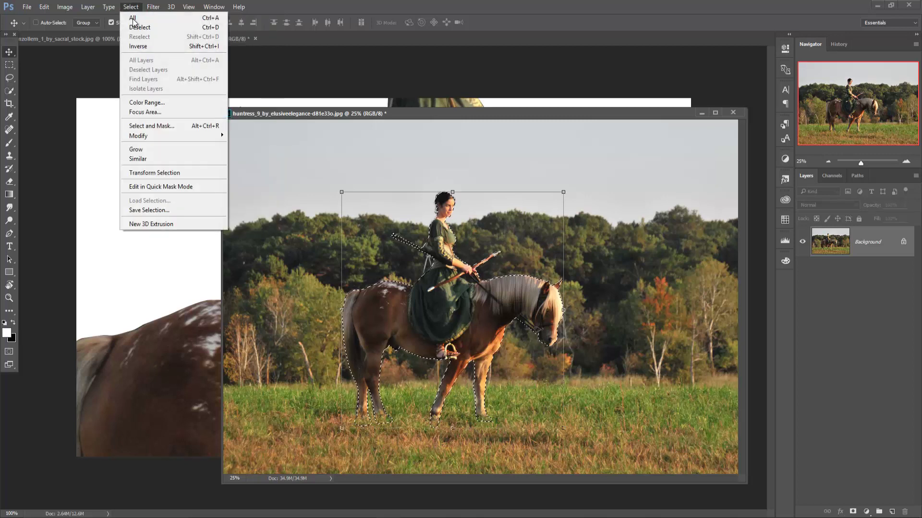
{"action": "left_click", "coordinate": [140, 27]}
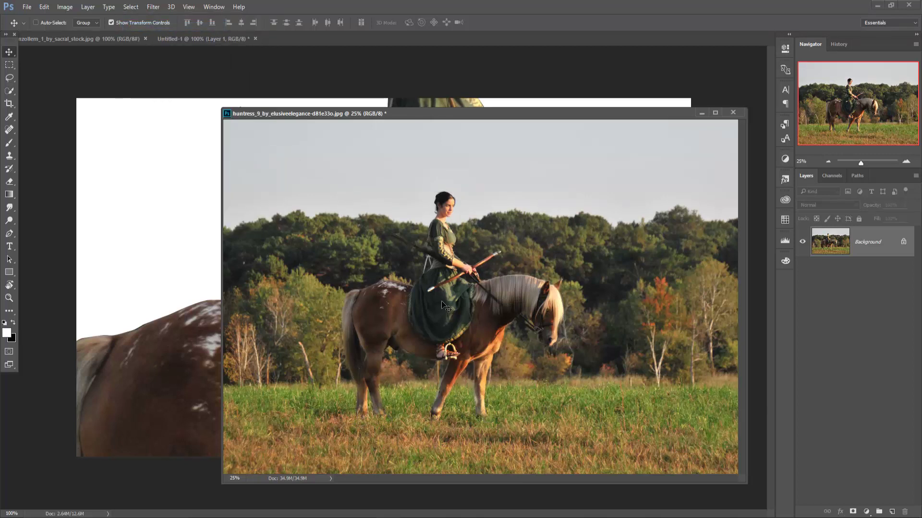
{"action": "left_click_drag", "start_coordinate": [419, 306], "coordinate": [163, 303]}
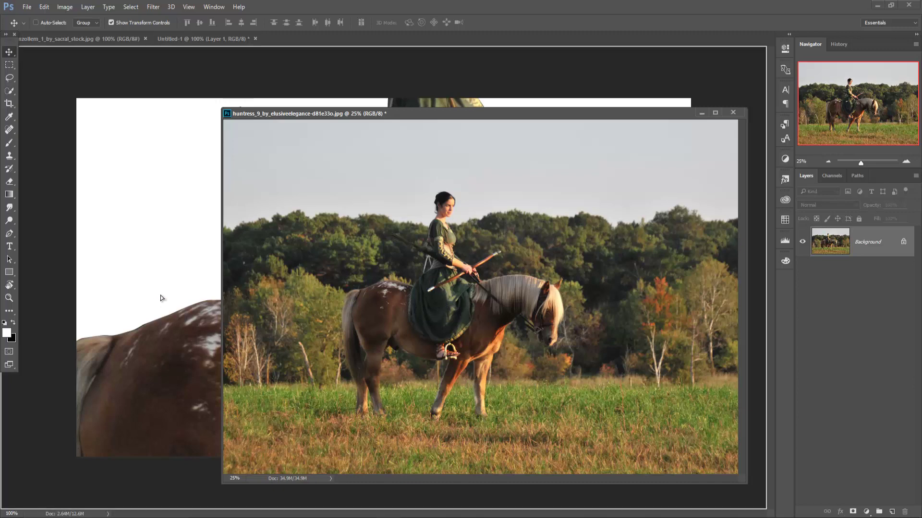
Step: Minimize the huntress window, put Layer 1 above Layer 2, and scale the rider to about 29% near centre
{"action": "left_click", "coordinate": [701, 114]}
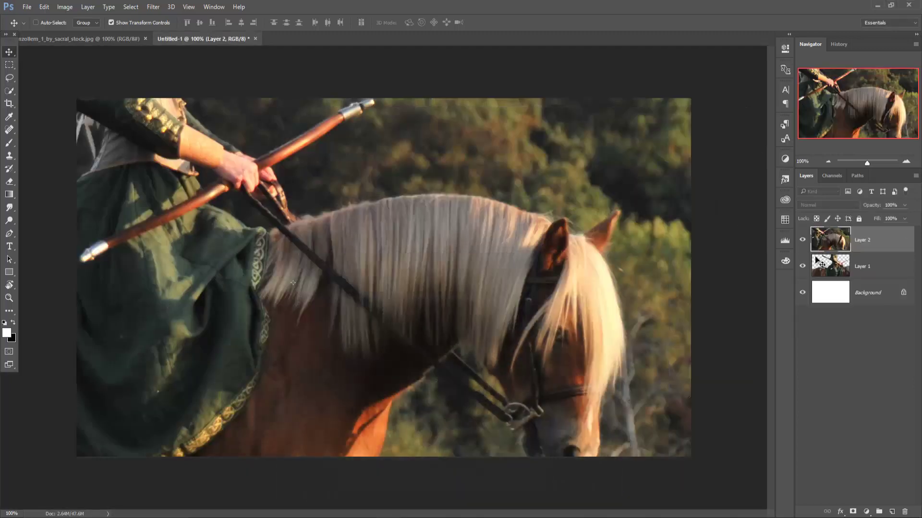
{"action": "double_click", "coordinate": [864, 267]}
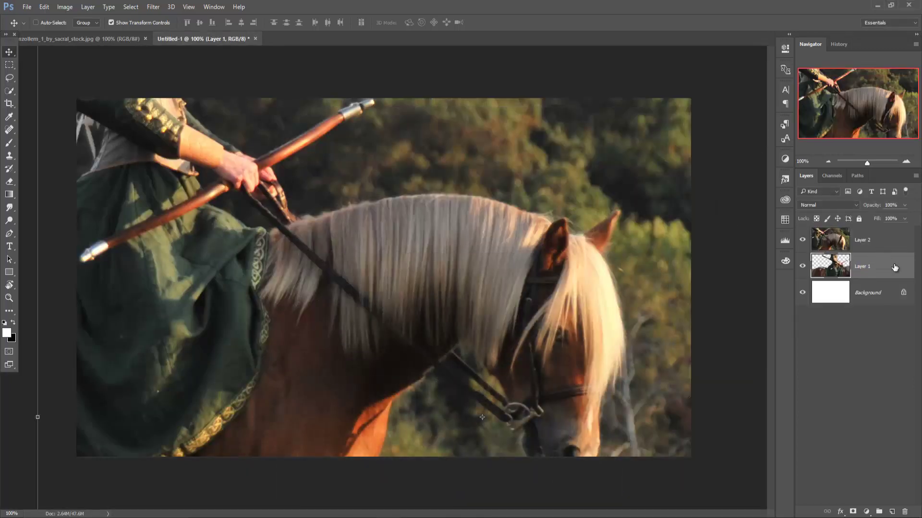
{"action": "left_click_drag", "start_coordinate": [905, 260], "coordinate": [859, 230]}
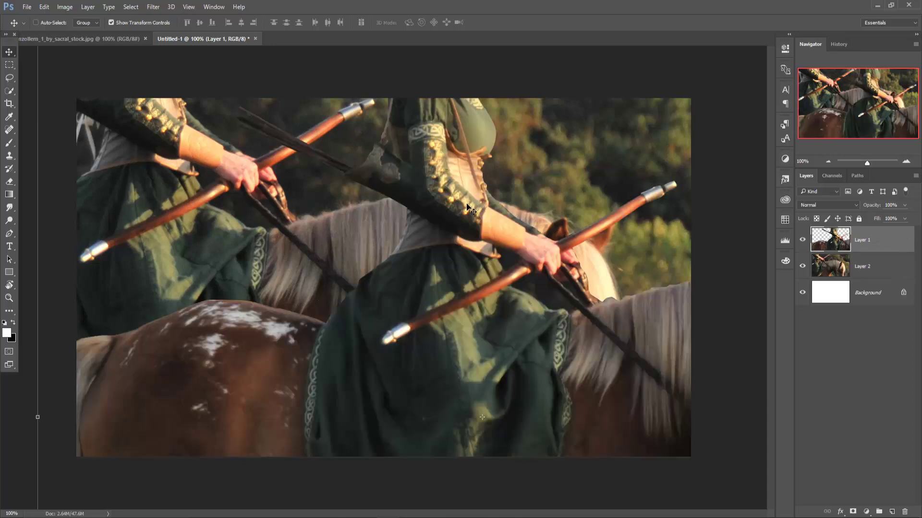
{"action": "left_click_drag", "start_coordinate": [468, 208], "coordinate": [438, 192]}
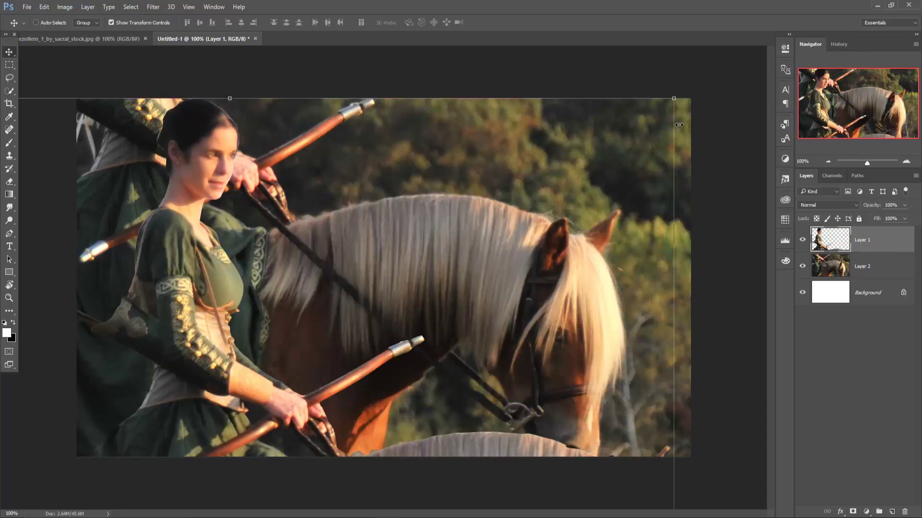
{"action": "mouse_move", "coordinate": [674, 99]}
{"action": "left_mouse_down"}
{"action": "mouse_move", "coordinate": [423, 366]}
{"action": "mouse_move", "coordinate": [549, 89]}
{"action": "mouse_move", "coordinate": [555, 176]}
{"action": "left_mouse_up"}
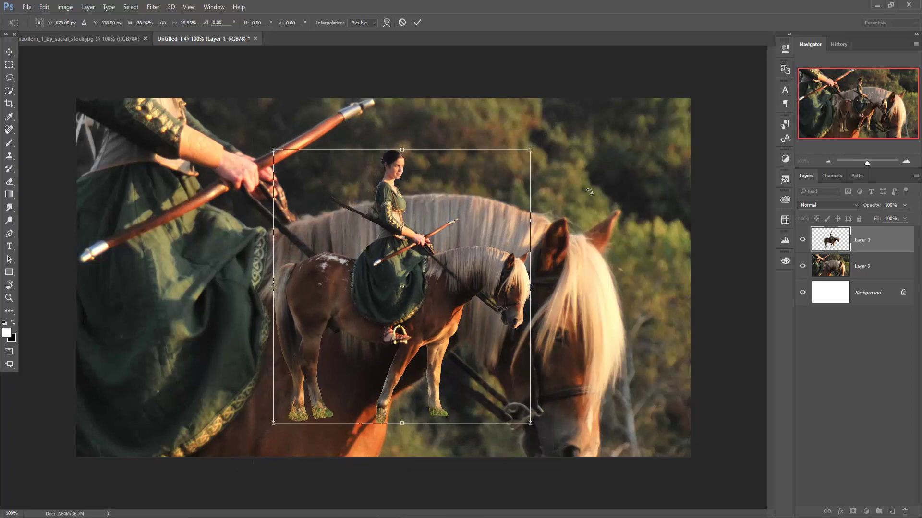
{"action": "left_click_drag", "start_coordinate": [403, 284], "coordinate": [398, 286]}
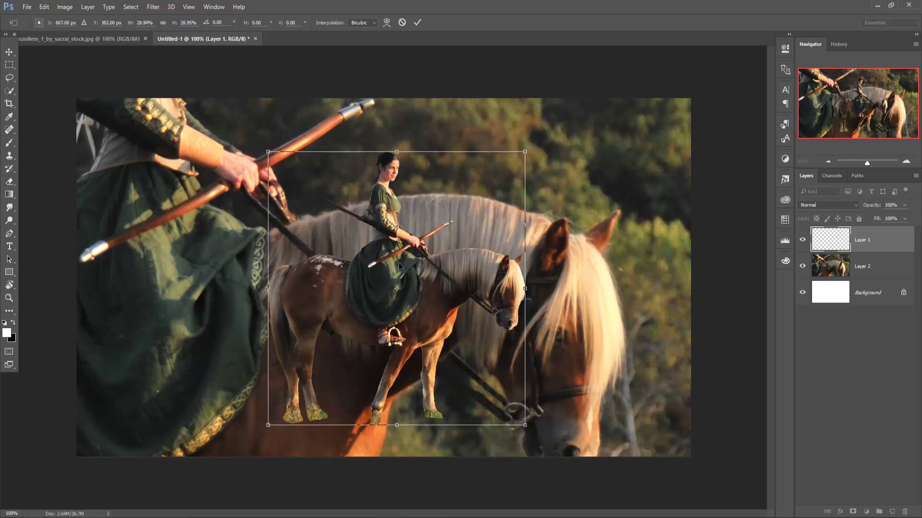
Step: Commit the rider resize, then shrink and widen the Layer 2 field photo to cover the canvas
{"action": "left_click", "coordinate": [417, 23]}
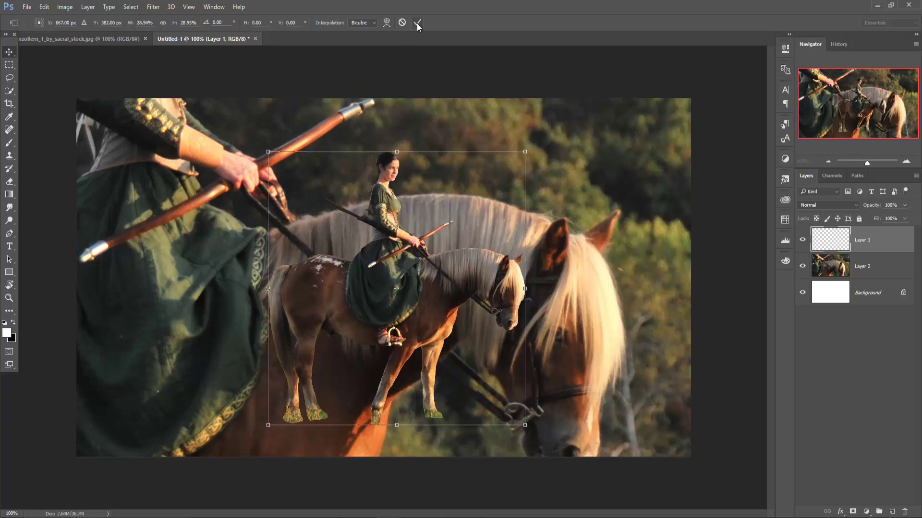
{"action": "left_click", "coordinate": [832, 265]}
{"action": "mouse_move", "coordinate": [603, 208]}
{"action": "left_mouse_down"}
{"action": "mouse_move", "coordinate": [590, 187]}
{"action": "mouse_move", "coordinate": [500, 173]}
{"action": "left_mouse_up"}
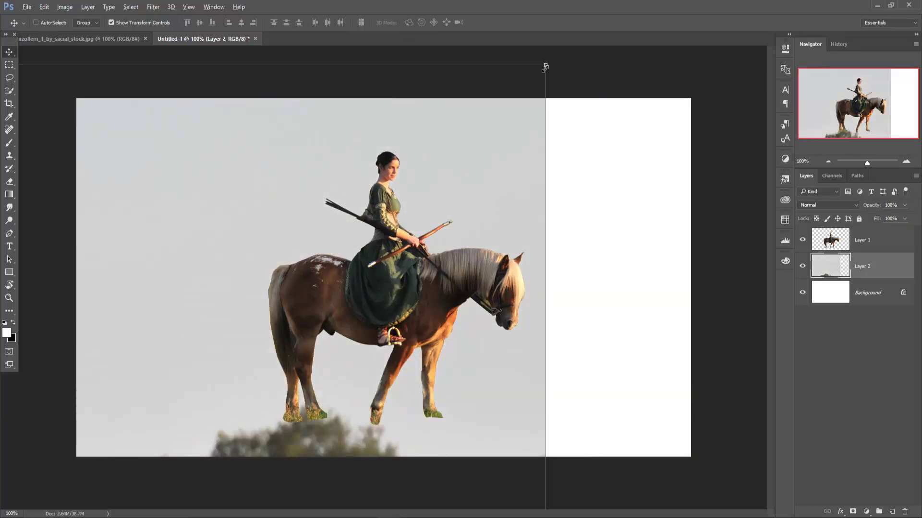
{"action": "mouse_move", "coordinate": [545, 67]}
{"action": "left_mouse_down"}
{"action": "mouse_move", "coordinate": [142, 405]}
{"action": "mouse_move", "coordinate": [648, 88]}
{"action": "mouse_move", "coordinate": [253, 350]}
{"action": "left_mouse_up"}
{"action": "mouse_move", "coordinate": [217, 380]}
{"action": "left_mouse_down"}
{"action": "mouse_move", "coordinate": [710, 95]}
{"action": "mouse_move", "coordinate": [597, 152]}
{"action": "mouse_move", "coordinate": [609, 136]}
{"action": "left_mouse_up"}
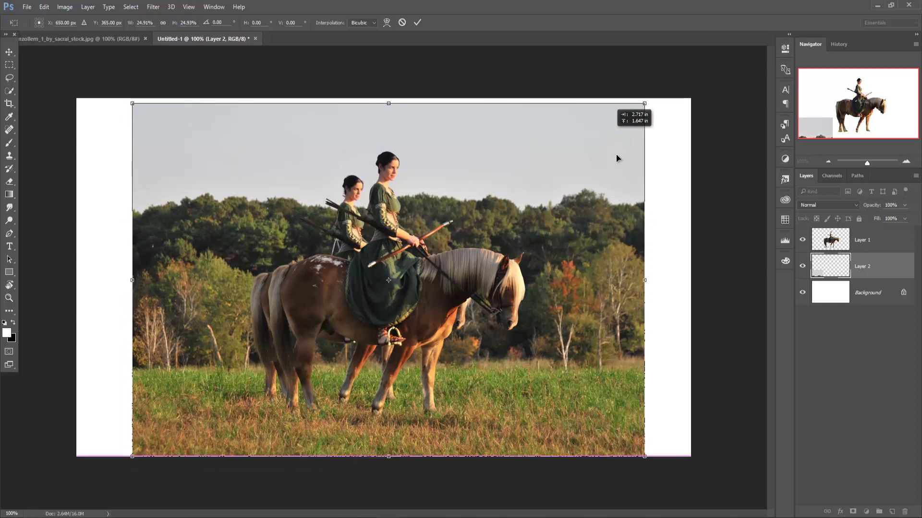
{"action": "left_click_drag", "start_coordinate": [610, 139], "coordinate": [615, 154]}
{"action": "left_click_drag", "start_coordinate": [644, 280], "coordinate": [690, 280]}
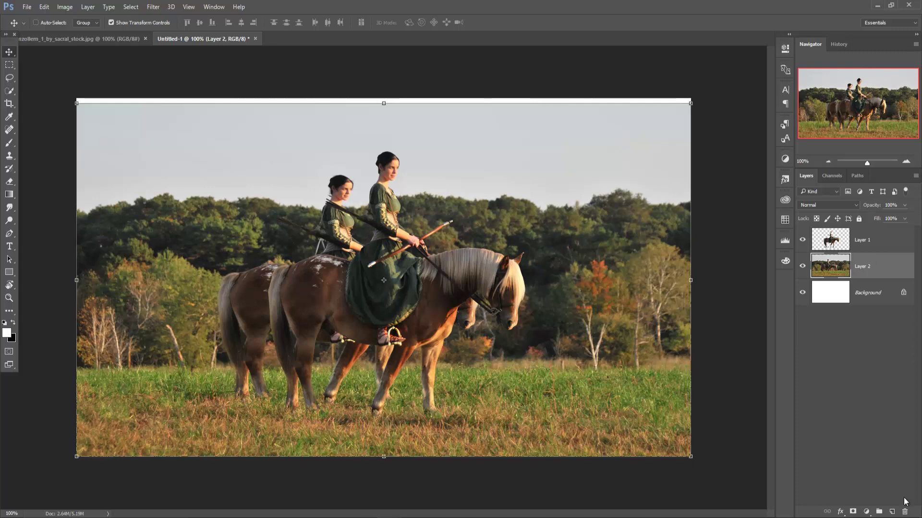
Step: Add a layer mask to Layer 2 and set up a soft round brush at 175 px
{"action": "left_click", "coordinate": [854, 512]}
{"action": "left_click", "coordinate": [11, 147]}
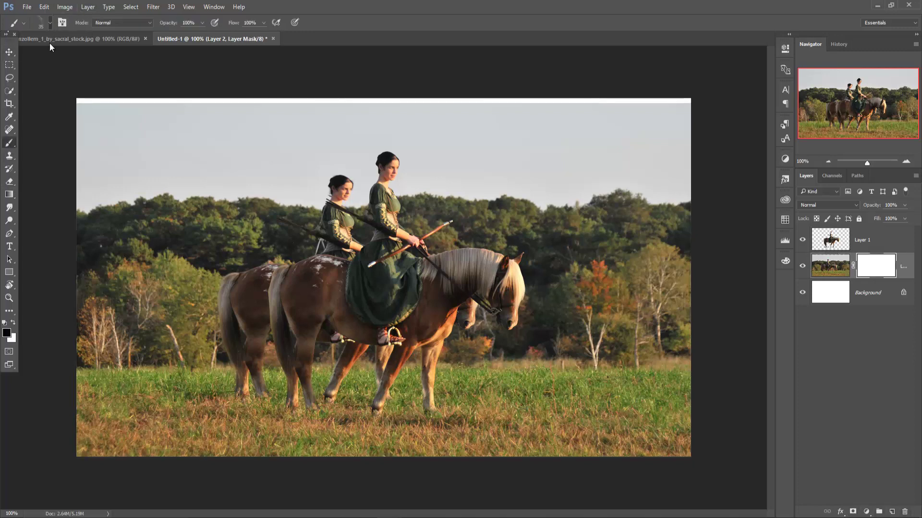
{"action": "left_click", "coordinate": [50, 23]}
{"action": "left_click", "coordinate": [49, 120]}
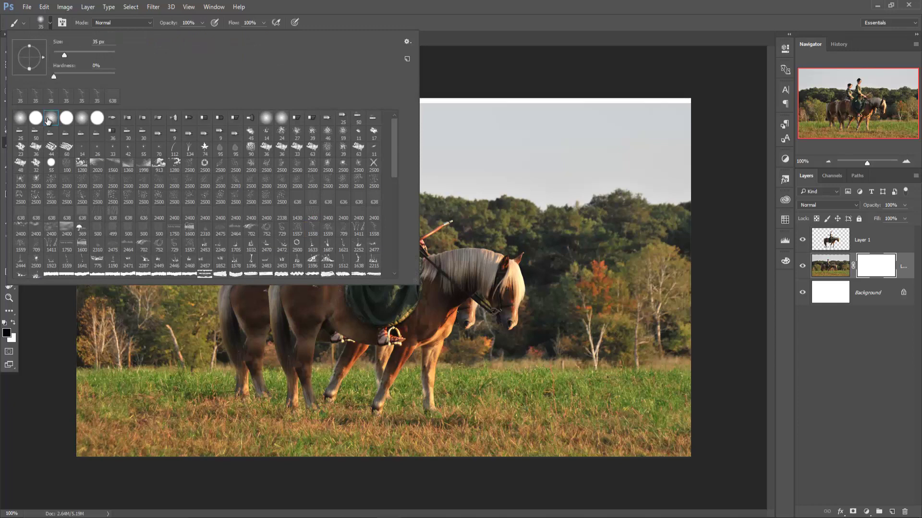
{"action": "left_click", "coordinate": [467, 4]}
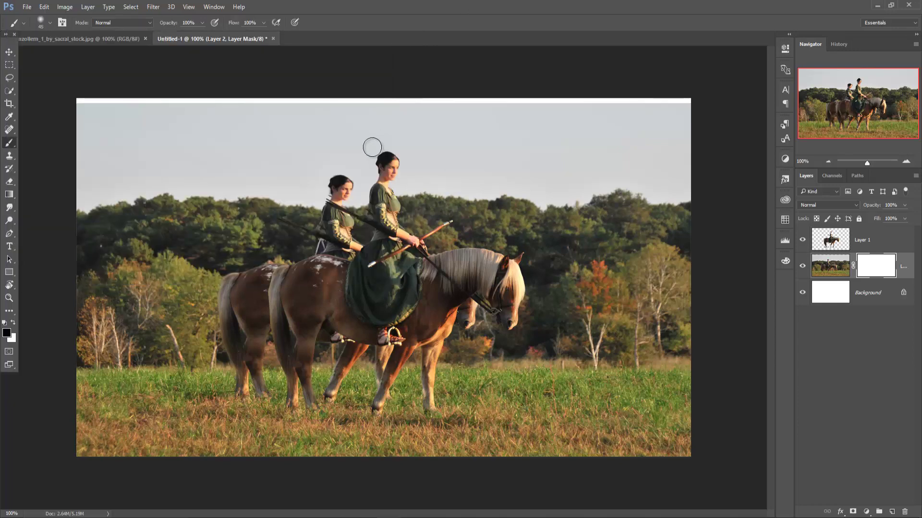
{"action": "key", "text": "bracketright"}
{"action": "key", "text": "bracketright"}
{"action": "key", "text": "bracketright"}
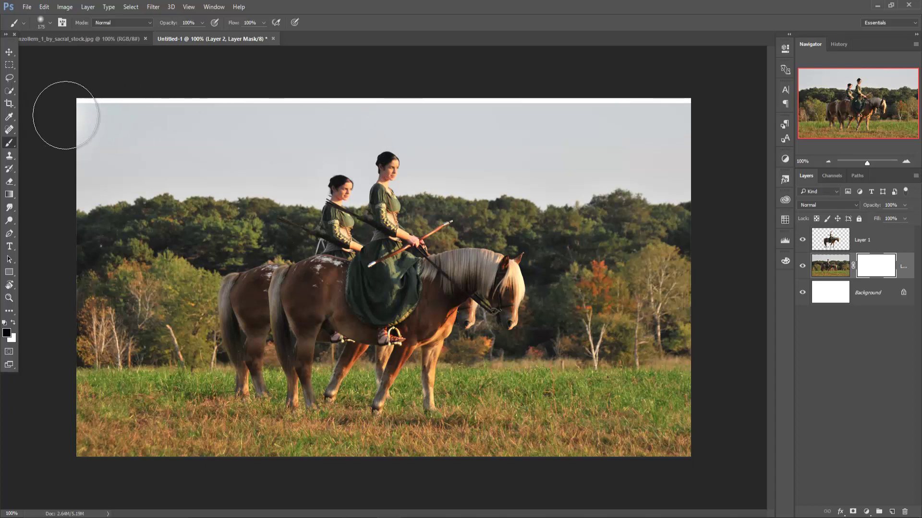
Step: Paint on the mask to hide the sky and fade the treeline across the width
{"action": "mouse_move", "coordinate": [65, 115]}
{"action": "left_mouse_down"}
{"action": "mouse_move", "coordinate": [710, 109]}
{"action": "mouse_move", "coordinate": [118, 112]}
{"action": "left_mouse_up"}
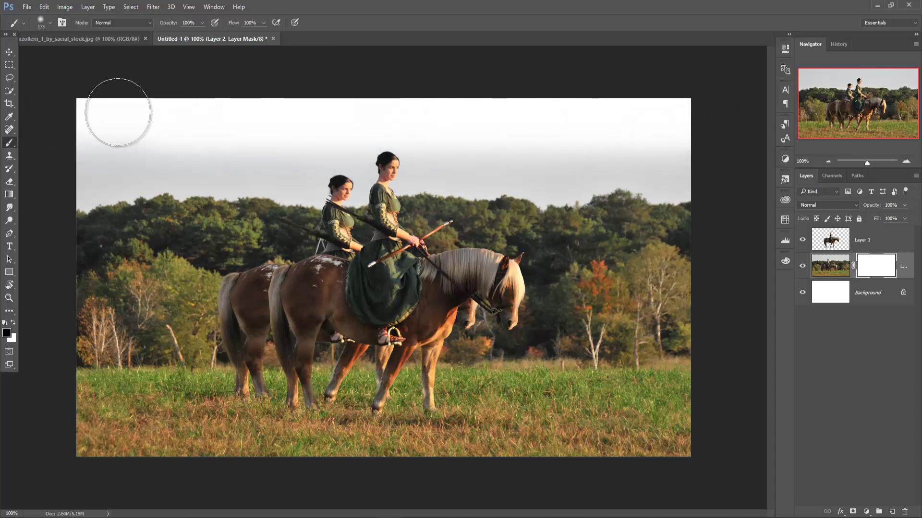
{"action": "mouse_move", "coordinate": [78, 144]}
{"action": "left_mouse_down"}
{"action": "mouse_move", "coordinate": [730, 158]}
{"action": "mouse_move", "coordinate": [45, 160]}
{"action": "mouse_move", "coordinate": [643, 181]}
{"action": "mouse_move", "coordinate": [45, 199]}
{"action": "mouse_move", "coordinate": [649, 202]}
{"action": "mouse_move", "coordinate": [436, 216]}
{"action": "left_mouse_up"}
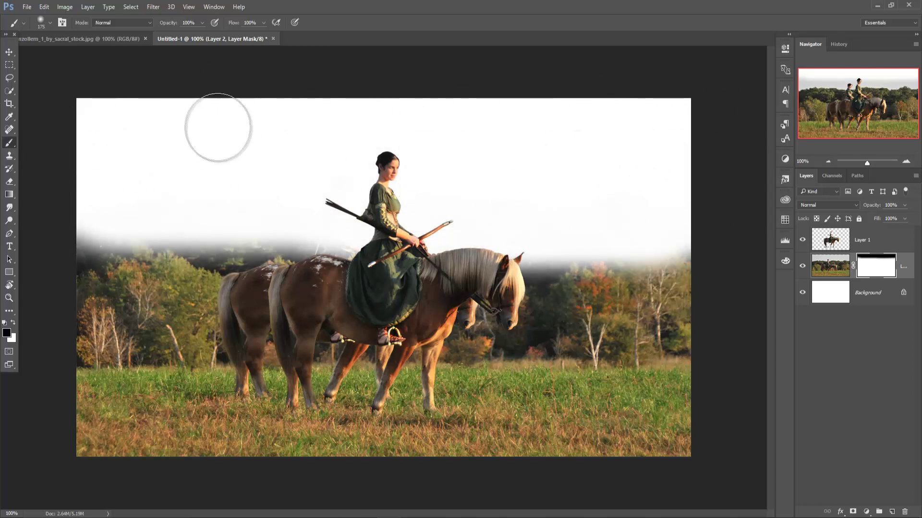
{"action": "mouse_move", "coordinate": [217, 128]}
{"action": "left_mouse_down"}
{"action": "mouse_move", "coordinate": [119, 226]}
{"action": "mouse_move", "coordinate": [590, 201]}
{"action": "mouse_move", "coordinate": [480, 288]}
{"action": "left_mouse_up"}
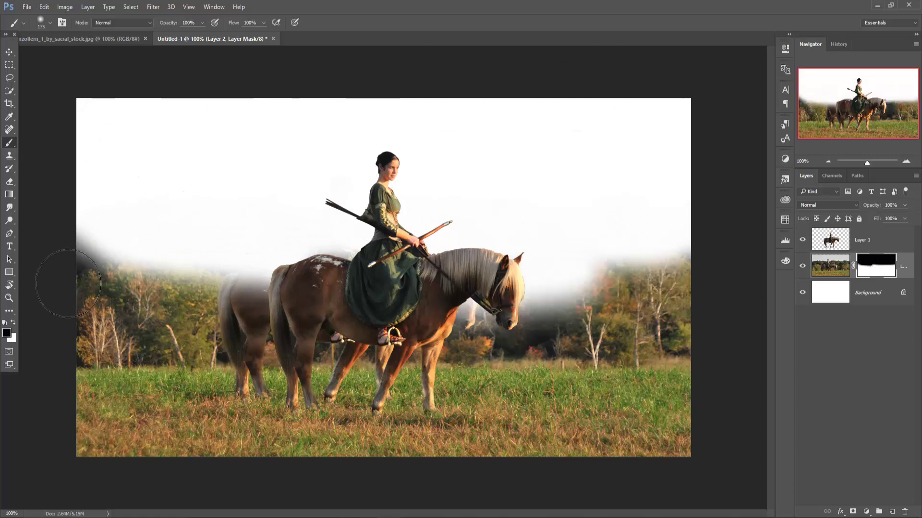
{"action": "mouse_move", "coordinate": [69, 284]}
{"action": "left_mouse_down"}
{"action": "mouse_move", "coordinate": [336, 336]}
{"action": "mouse_move", "coordinate": [576, 307]}
{"action": "mouse_move", "coordinate": [514, 263]}
{"action": "mouse_move", "coordinate": [644, 321]}
{"action": "mouse_move", "coordinate": [52, 288]}
{"action": "left_mouse_up"}
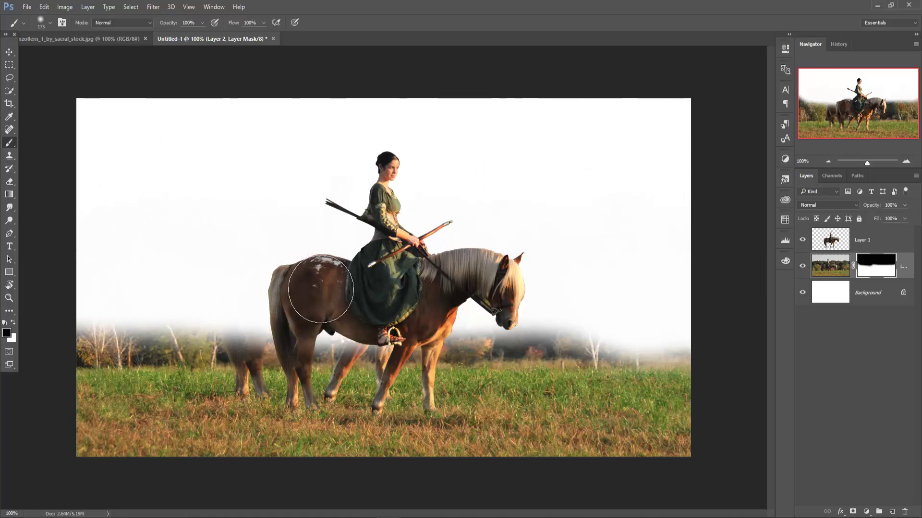
Step: With a 100 px brush, fade the treeline band behind the horse and left horizon to white
{"action": "key", "text": "bracketleft"}
{"action": "key", "text": "bracketleft"}
{"action": "key", "text": "bracketleft"}
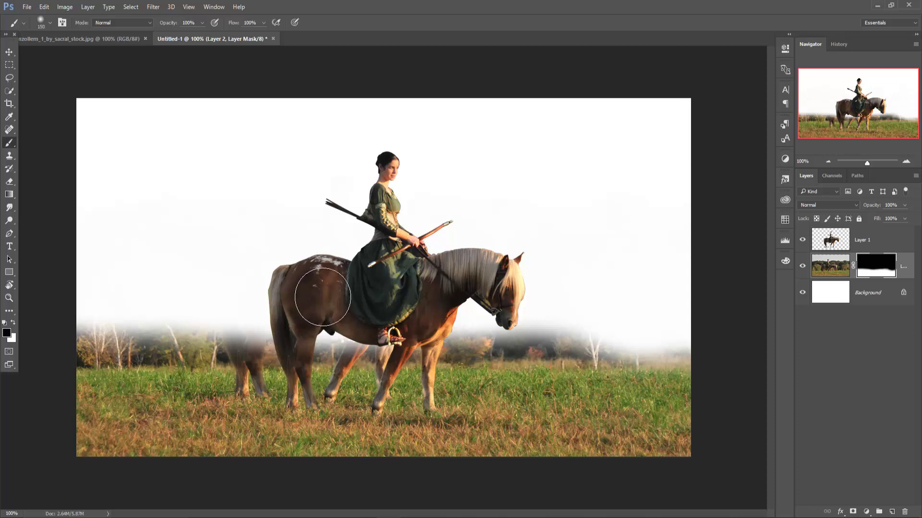
{"action": "mouse_move", "coordinate": [290, 329]}
{"action": "left_mouse_down"}
{"action": "mouse_move", "coordinate": [198, 339]}
{"action": "mouse_move", "coordinate": [68, 329]}
{"action": "mouse_move", "coordinate": [700, 329]}
{"action": "left_mouse_up"}
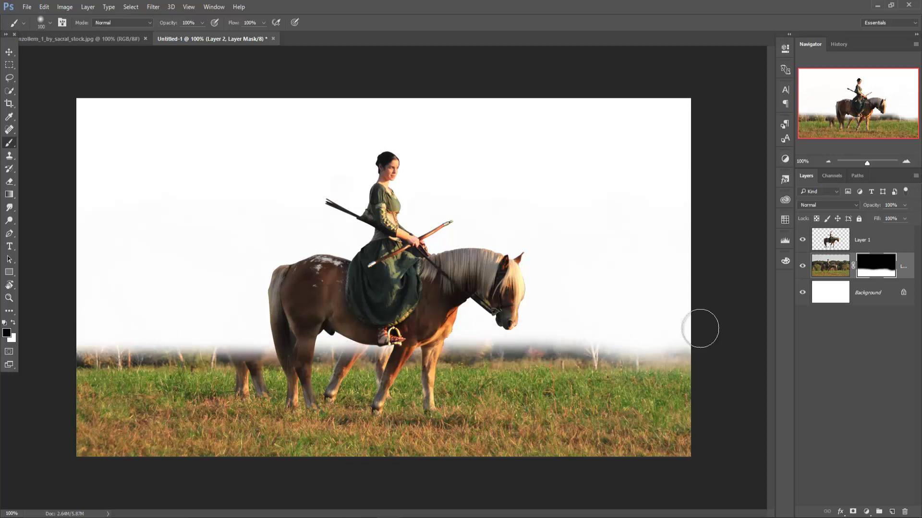
{"action": "mouse_move", "coordinate": [554, 332]}
{"action": "left_mouse_down"}
{"action": "mouse_move", "coordinate": [376, 326]}
{"action": "mouse_move", "coordinate": [266, 342]}
{"action": "left_mouse_up"}
{"action": "mouse_move", "coordinate": [170, 342]}
{"action": "left_mouse_down"}
{"action": "mouse_move", "coordinate": [83, 340]}
{"action": "mouse_move", "coordinate": [233, 350]}
{"action": "mouse_move", "coordinate": [751, 350]}
{"action": "left_mouse_up"}
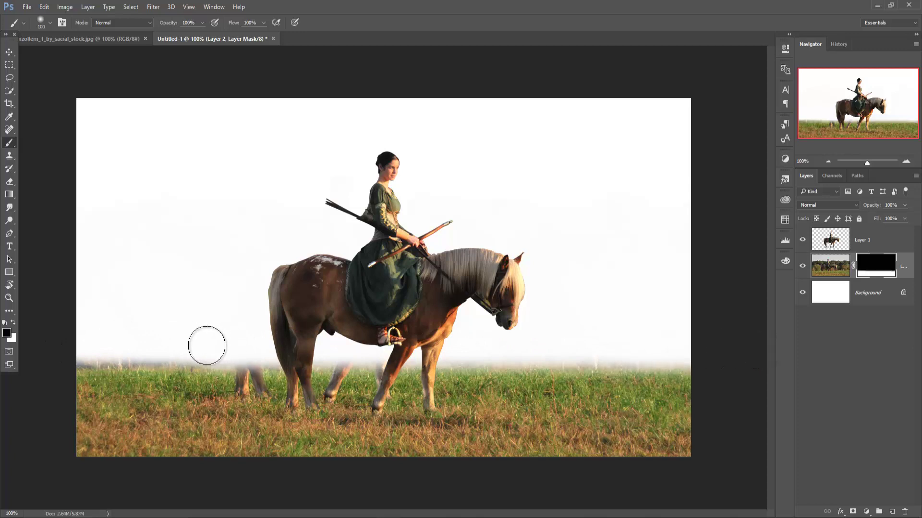
{"action": "mouse_move", "coordinate": [206, 346]}
{"action": "left_mouse_down"}
{"action": "mouse_move", "coordinate": [58, 346]}
{"action": "mouse_move", "coordinate": [196, 345]}
{"action": "left_mouse_up"}
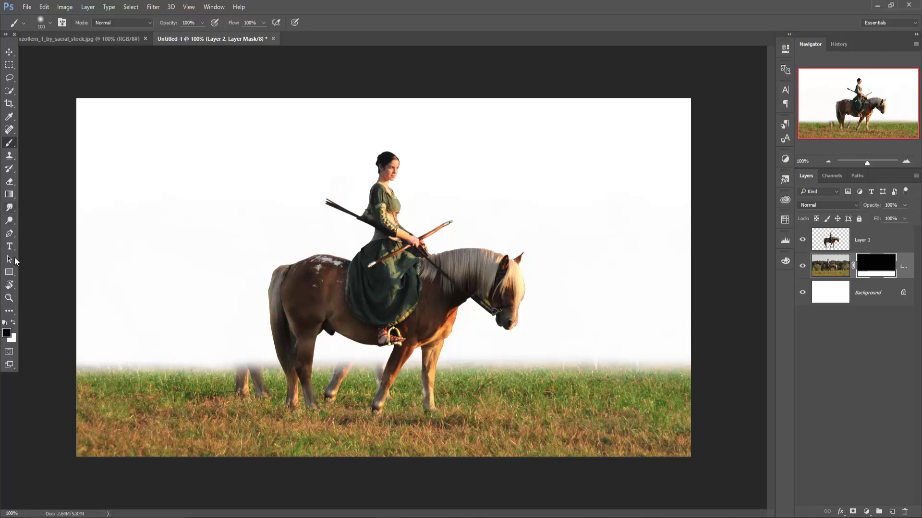
Step: Lasso the faint ghost legs under the horse and Content-Aware fill them with grass
{"action": "right_click", "coordinate": [9, 78]}
{"action": "left_click", "coordinate": [38, 78]}
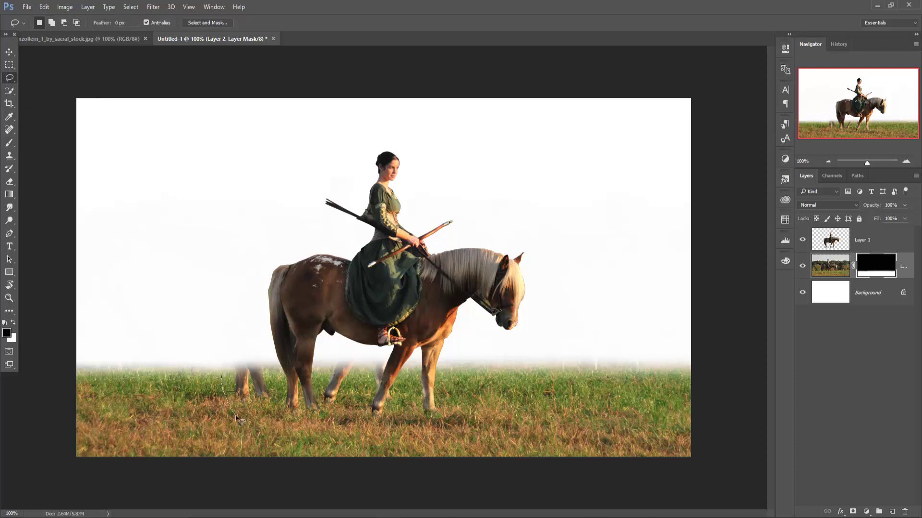
{"action": "left_click_drag", "start_coordinate": [270, 364], "coordinate": [228, 414]}
{"action": "left_click", "coordinate": [91, 8]}
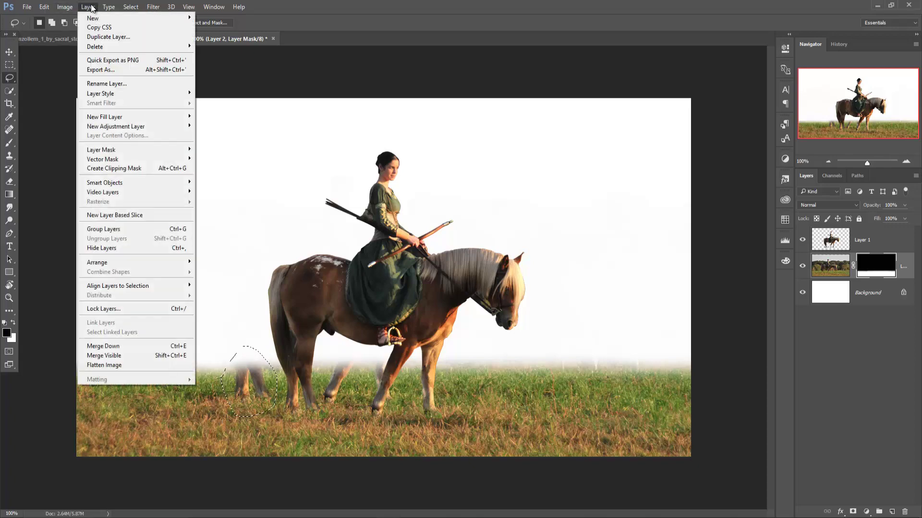
{"action": "left_click", "coordinate": [44, 7]}
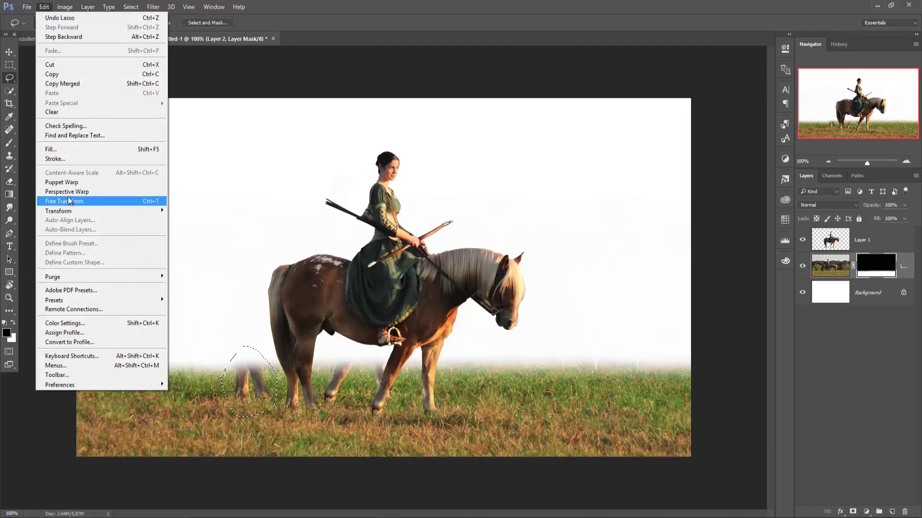
{"action": "left_click", "coordinate": [67, 150]}
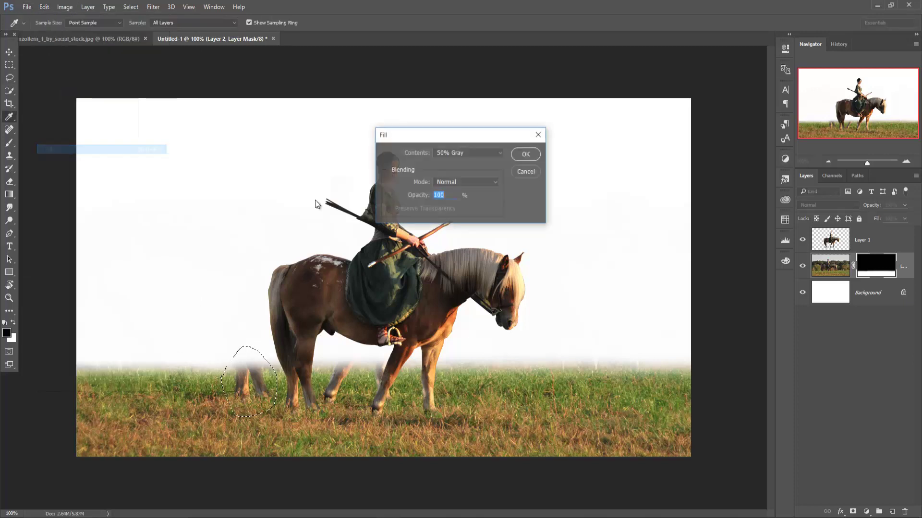
{"action": "left_click", "coordinate": [493, 154]}
{"action": "left_click", "coordinate": [479, 188]}
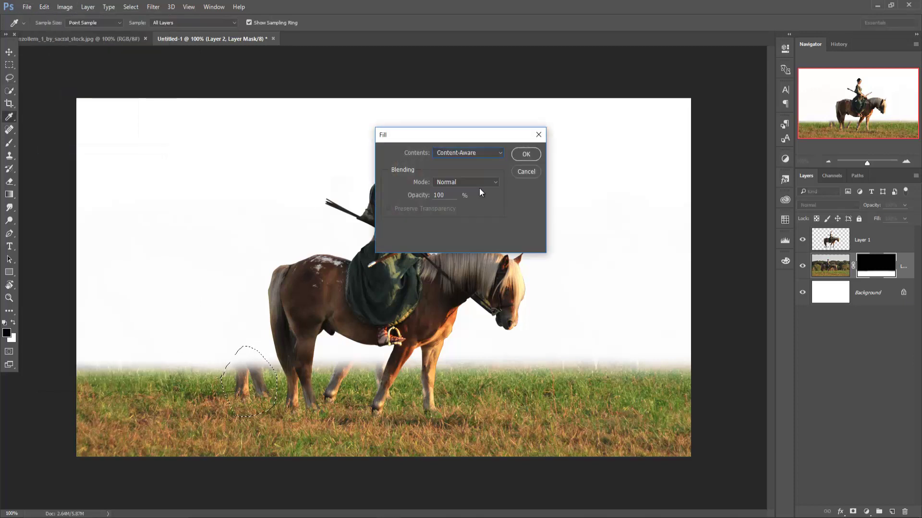
{"action": "left_click", "coordinate": [525, 154]}
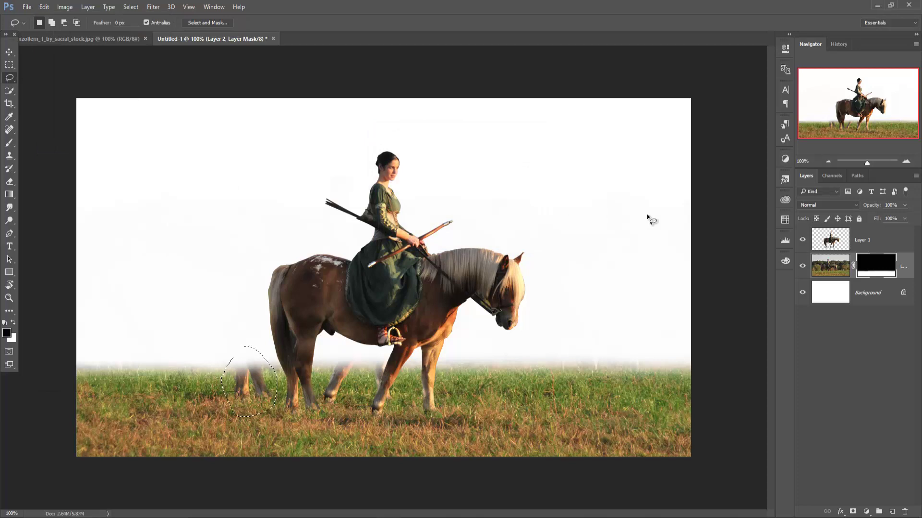
Step: Switch from the mask to Layer 2's image and Content-Aware fill the selection again
{"action": "key", "text": "ctrl+2"}
{"action": "key", "text": "x"}
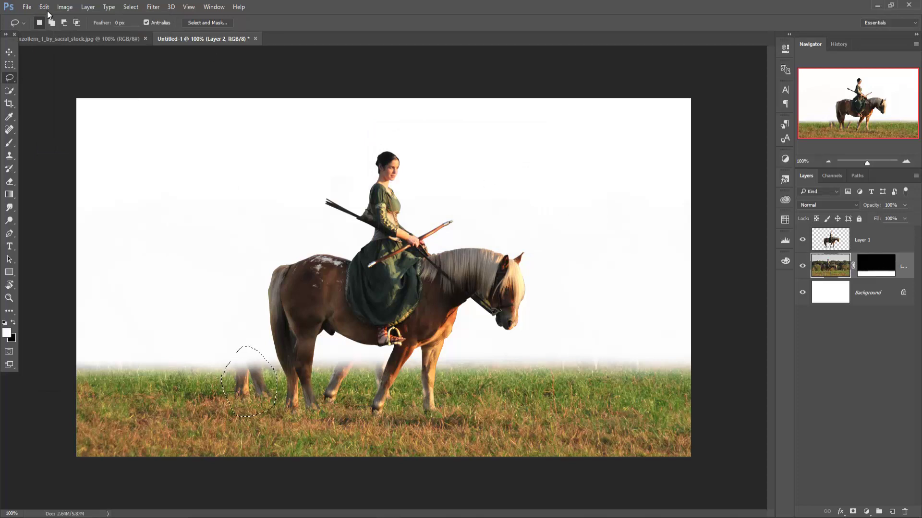
{"action": "left_click", "coordinate": [46, 8]}
{"action": "left_click", "coordinate": [61, 148]}
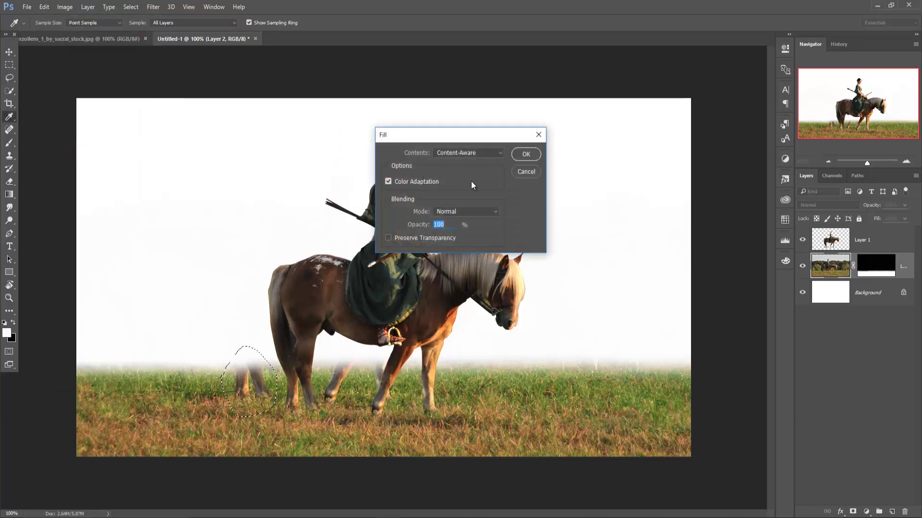
{"action": "left_click", "coordinate": [528, 155]}
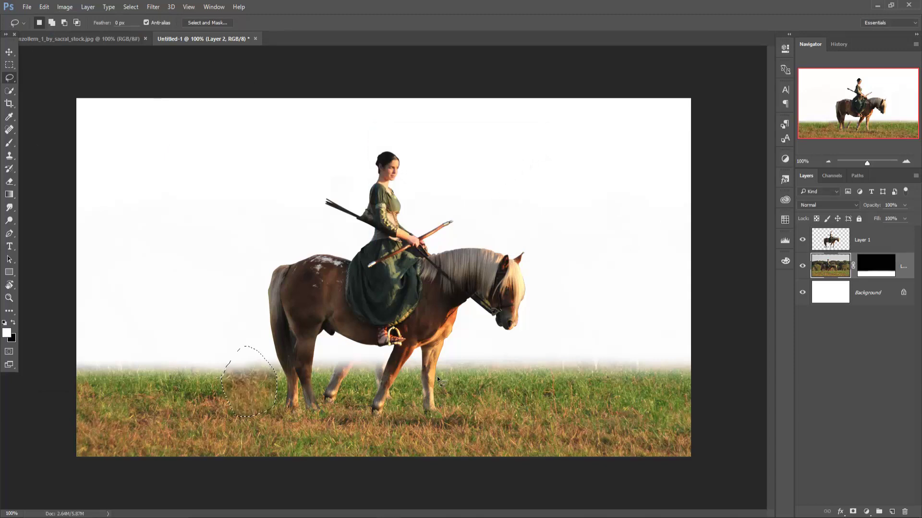
Step: Lasso the ghost legs between the horse's legs, Content-Aware fill them, and target Layer 2's mask
{"action": "left_click_drag", "start_coordinate": [339, 358], "coordinate": [330, 366]}
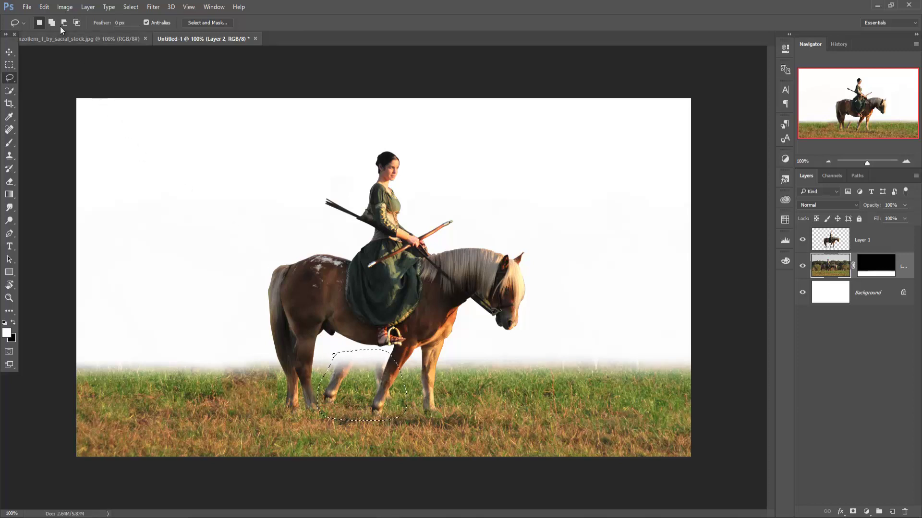
{"action": "left_click", "coordinate": [44, 7]}
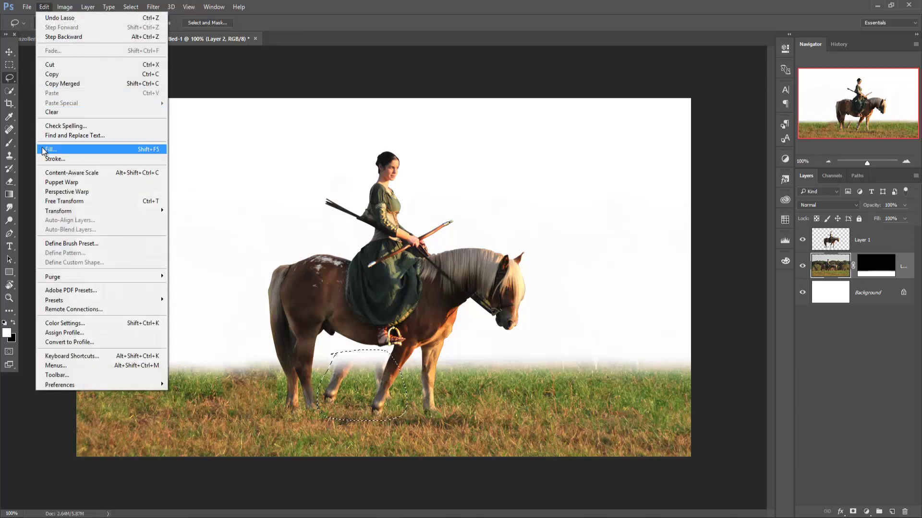
{"action": "left_click", "coordinate": [51, 149]}
{"action": "left_click", "coordinate": [522, 153]}
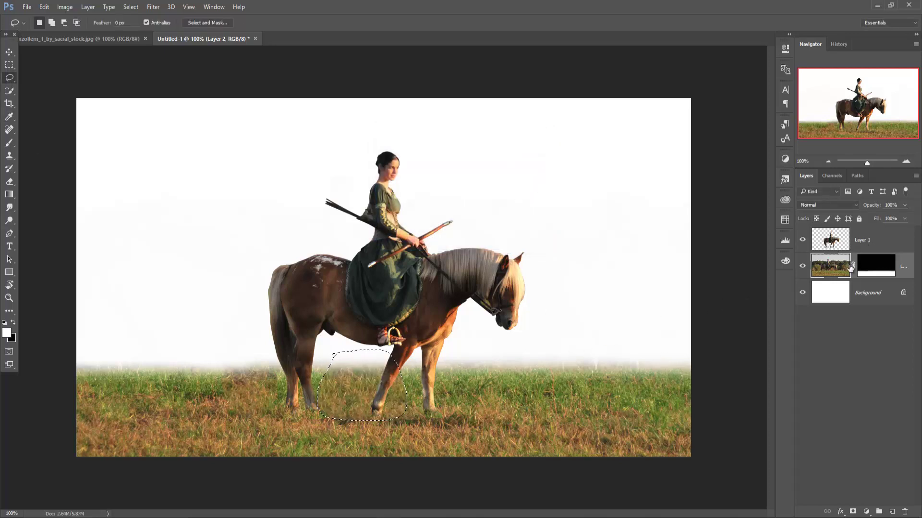
{"action": "left_click", "coordinate": [876, 265]}
{"action": "key", "text": "x"}
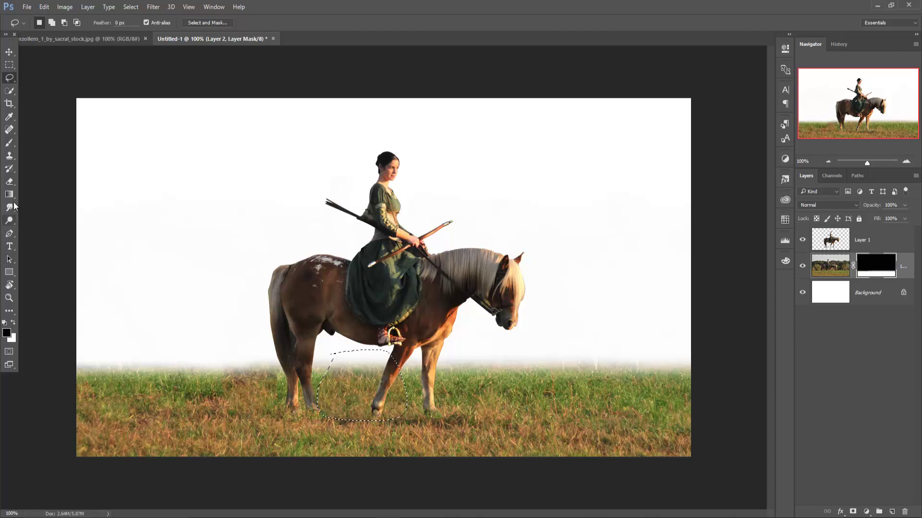
Step: Clone clean grass over the patched area under the horse on Layer 2, then deselect
{"action": "left_click", "coordinate": [10, 157]}
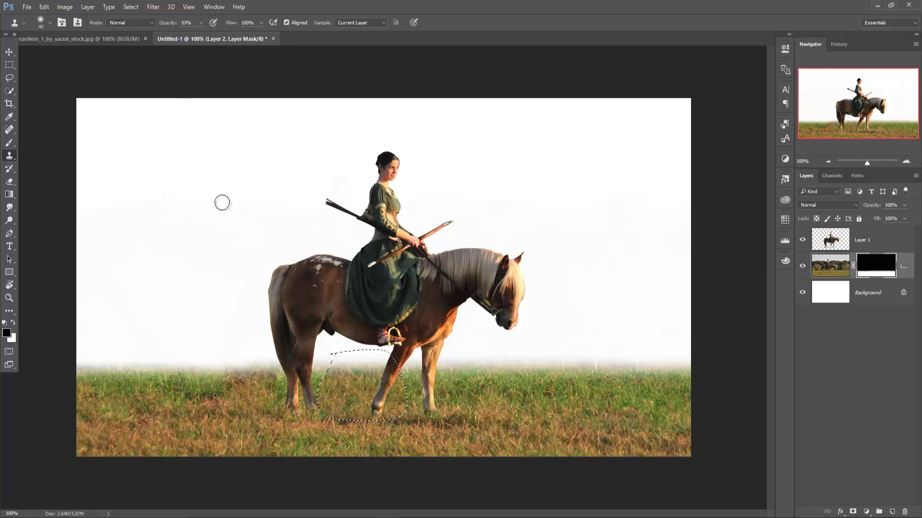
{"action": "left_click", "coordinate": [825, 267]}
{"action": "key", "text": "x"}
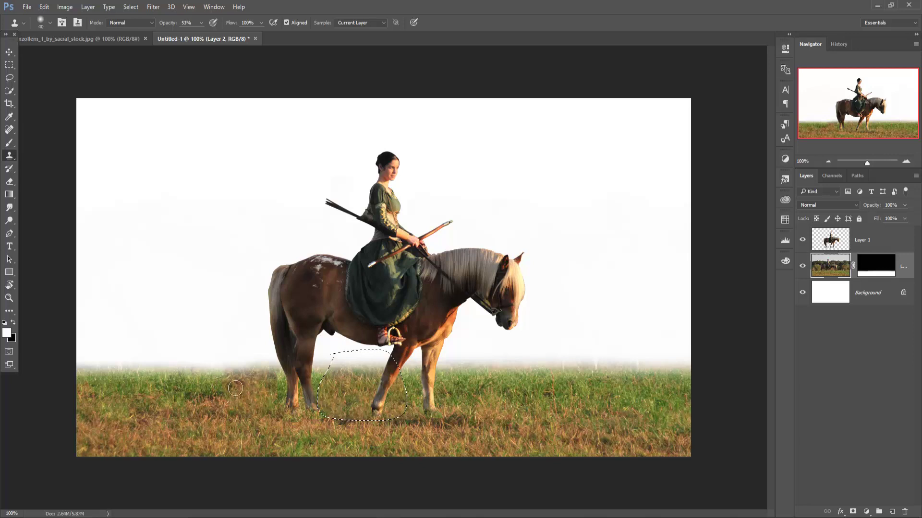
{"action": "left_click", "coordinate": [162, 390], "text": "alt"}
{"action": "left_click", "coordinate": [135, 7]}
{"action": "left_click", "coordinate": [144, 29]}
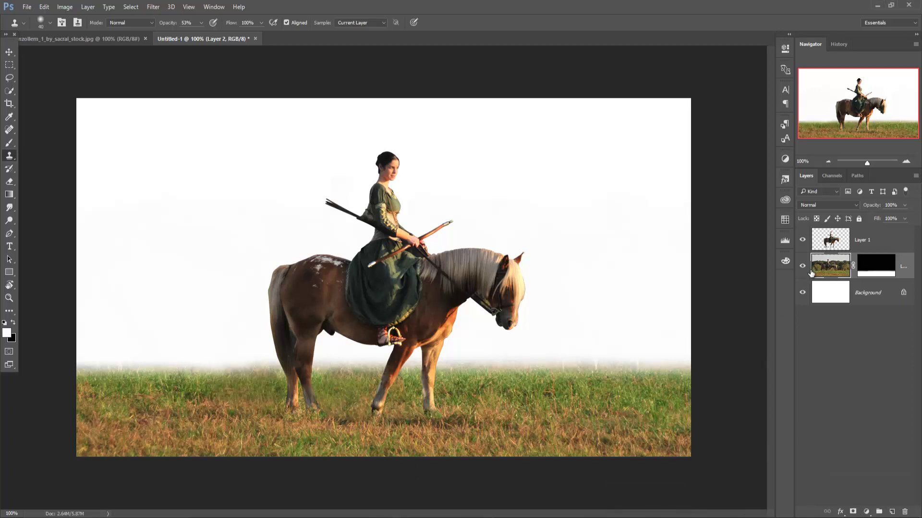
Step: Shift the horse and rider layer to the left across the canvas
{"action": "left_click", "coordinate": [840, 245]}
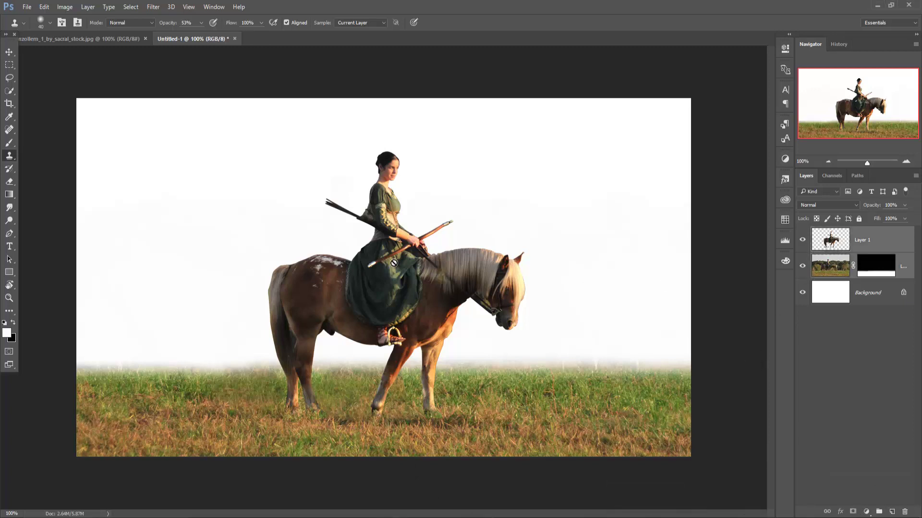
{"action": "left_click", "coordinate": [9, 51]}
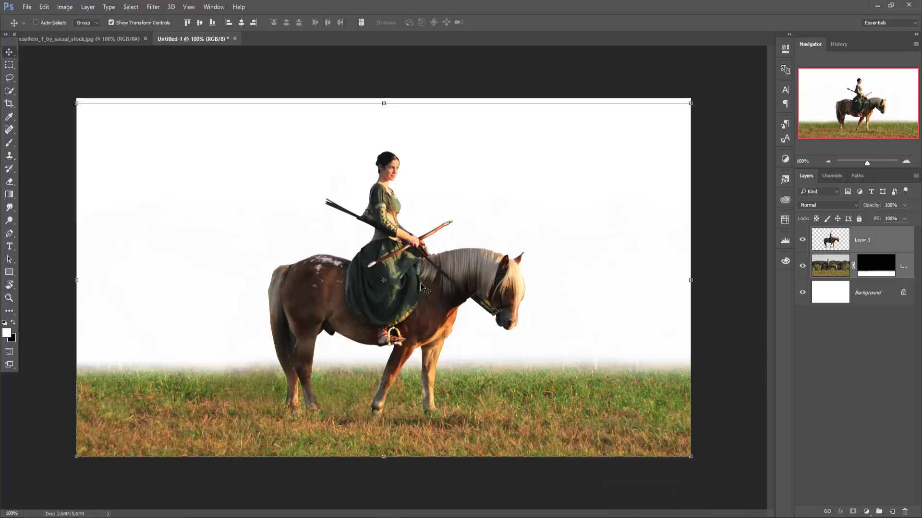
{"action": "left_click_drag", "start_coordinate": [418, 285], "coordinate": [321, 287]}
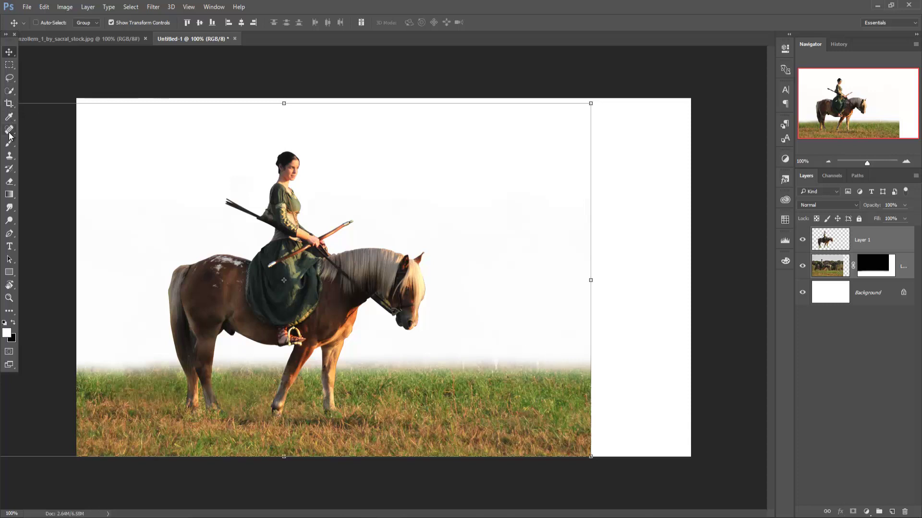
{"action": "left_click", "coordinate": [9, 65]}
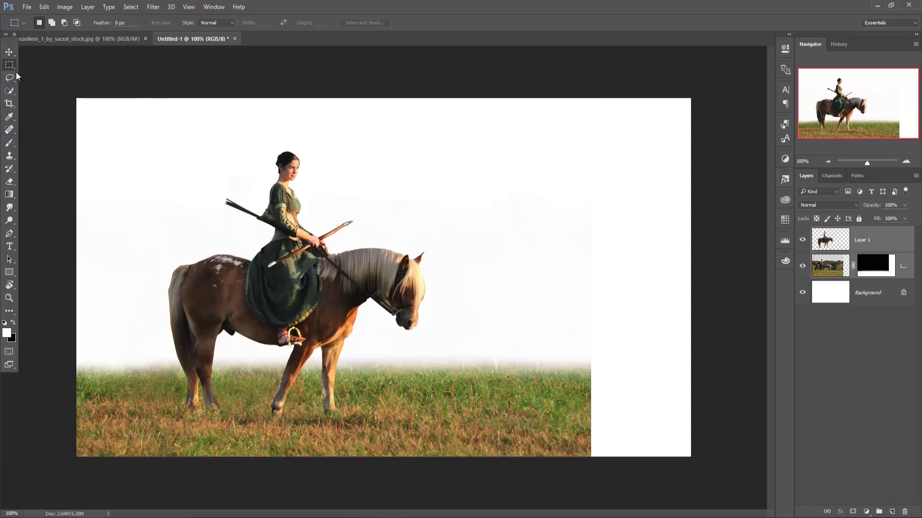
Step: Duplicate the grass layer as Layer 2 copy, move it right to the edge, and place it below Layer 2
{"action": "left_click", "coordinate": [907, 268]}
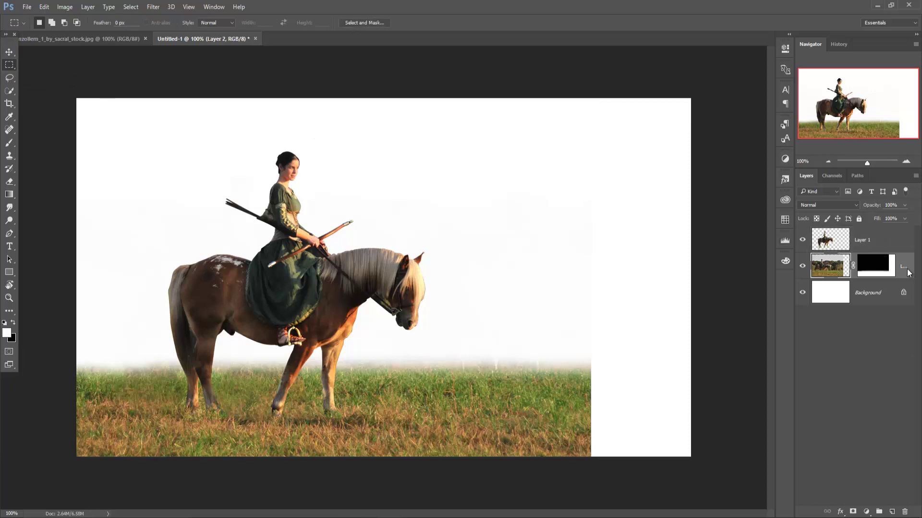
{"action": "right_click", "coordinate": [906, 269]}
{"action": "left_click", "coordinate": [797, 108]}
{"action": "key", "text": "Return"}
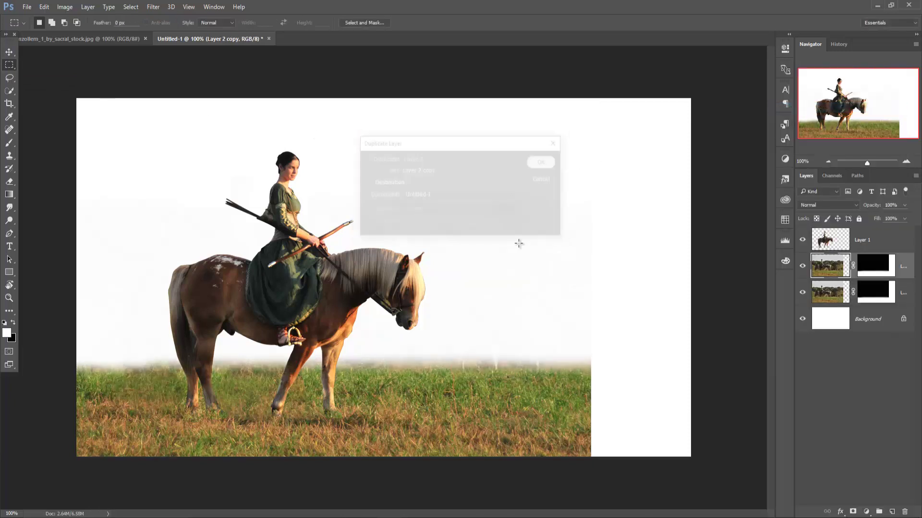
{"action": "key", "text": "v"}
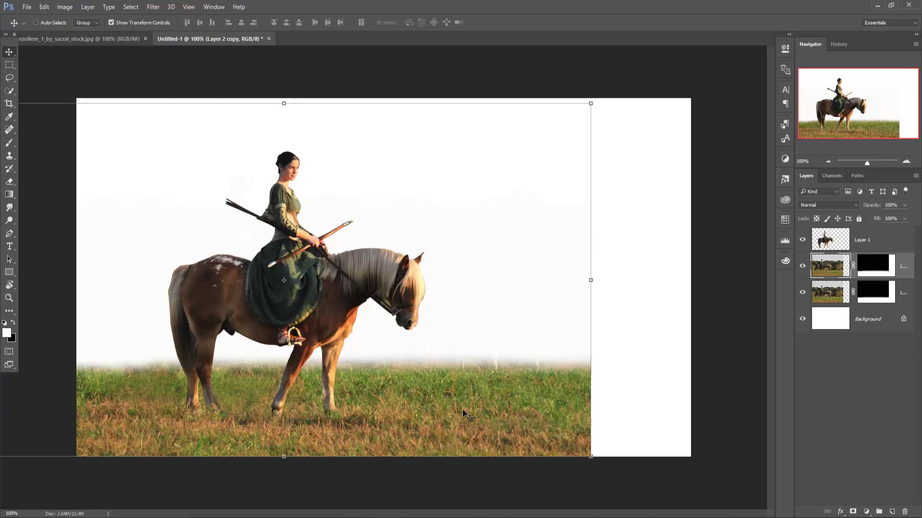
{"action": "left_click_drag", "start_coordinate": [470, 416], "coordinate": [585, 417]}
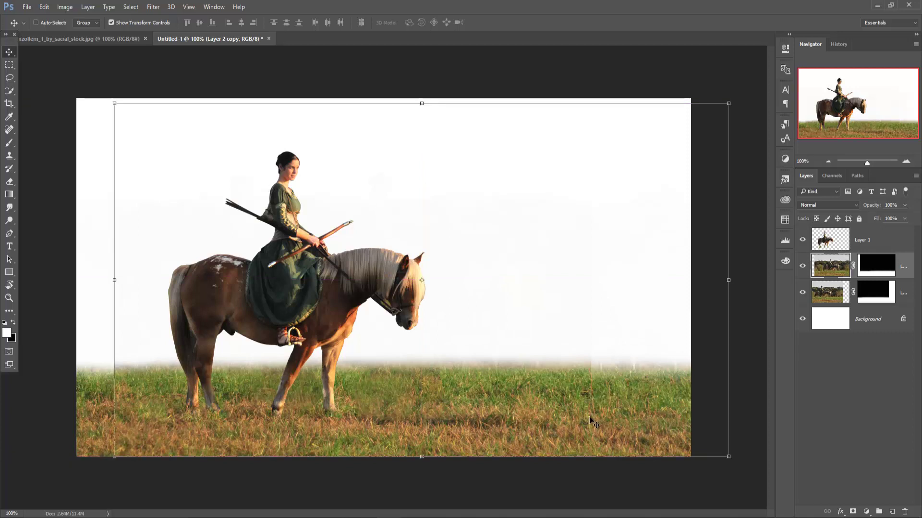
{"action": "left_click_drag", "start_coordinate": [589, 416], "coordinate": [589, 421]}
{"action": "left_click_drag", "start_coordinate": [906, 272], "coordinate": [888, 303]}
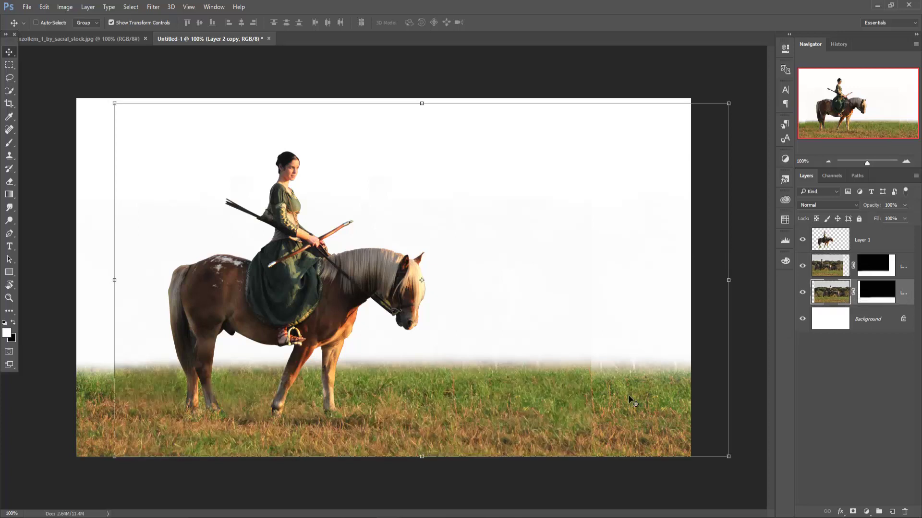
Step: Paint the grass layer masks black to hide the right seam, and show the castle photo
{"action": "left_click", "coordinate": [861, 274]}
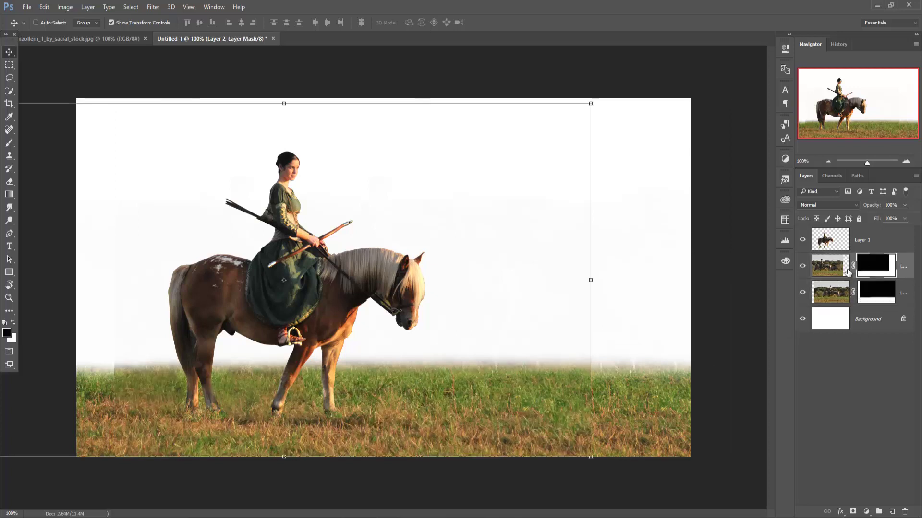
{"action": "left_click", "coordinate": [8, 144]}
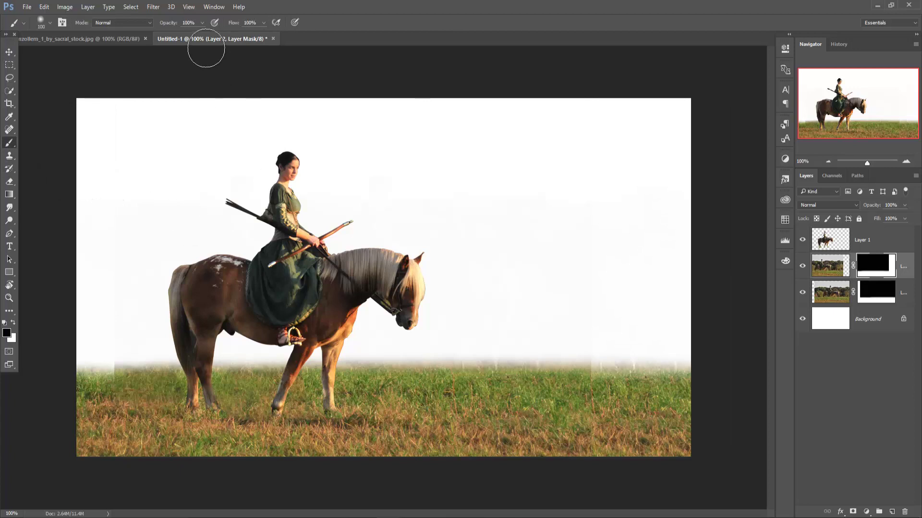
{"action": "left_click_drag", "start_coordinate": [590, 375], "coordinate": [587, 418]}
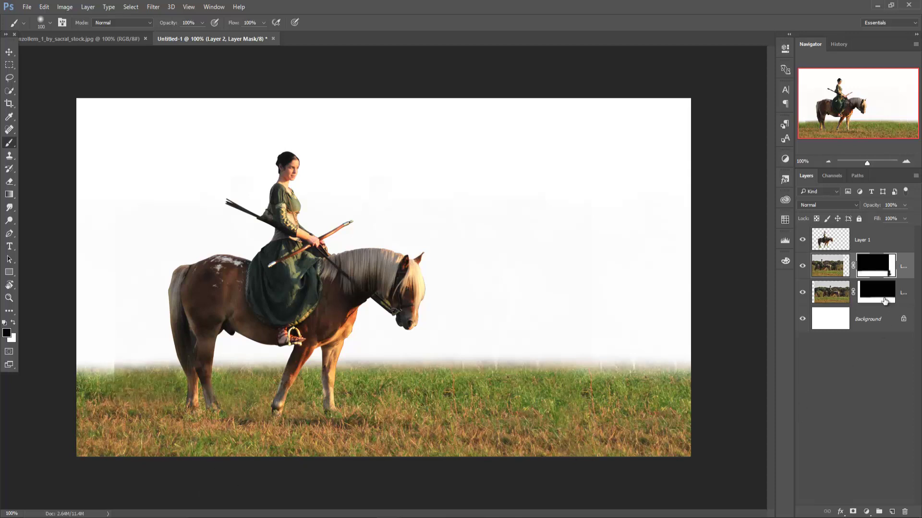
{"action": "left_click", "coordinate": [884, 299]}
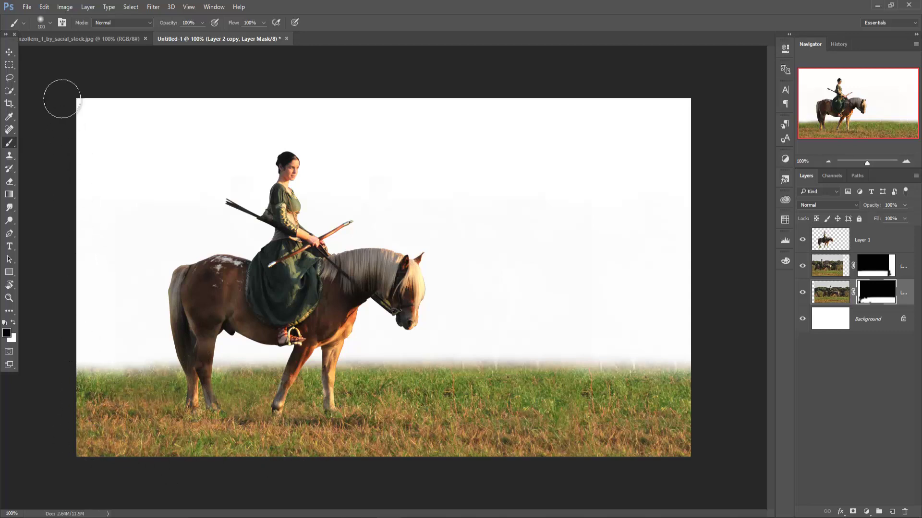
{"action": "left_click", "coordinate": [9, 52]}
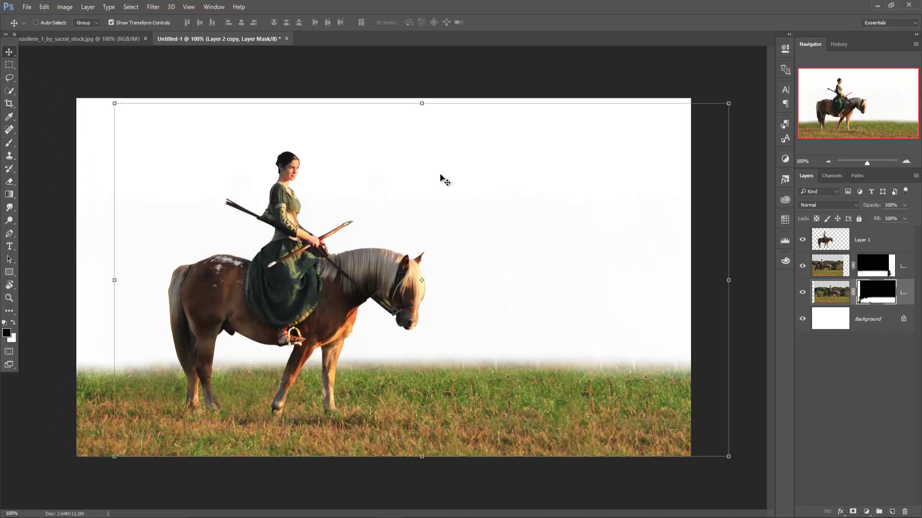
{"action": "left_click", "coordinate": [123, 42]}
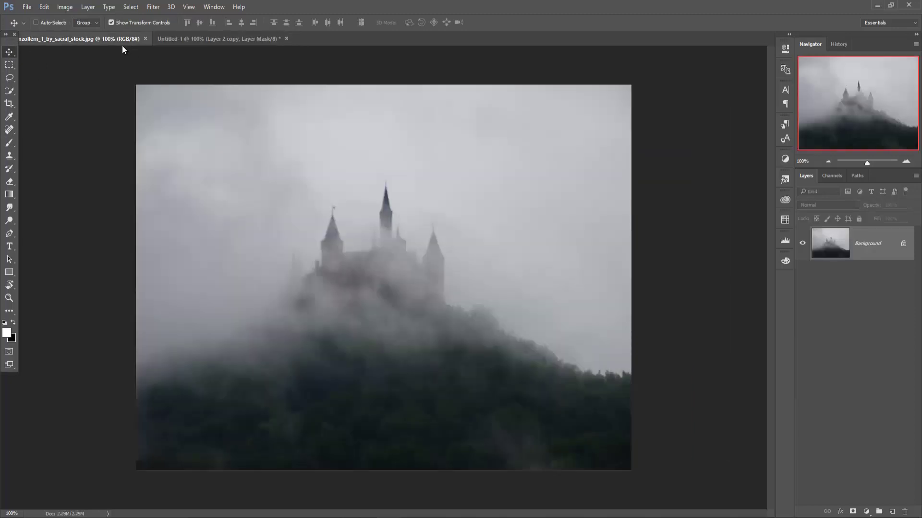
Step: Bring the misty castle photo into the composition as Layer 3, behind the horse layers
{"action": "left_click_drag", "start_coordinate": [111, 45], "coordinate": [722, 153]}
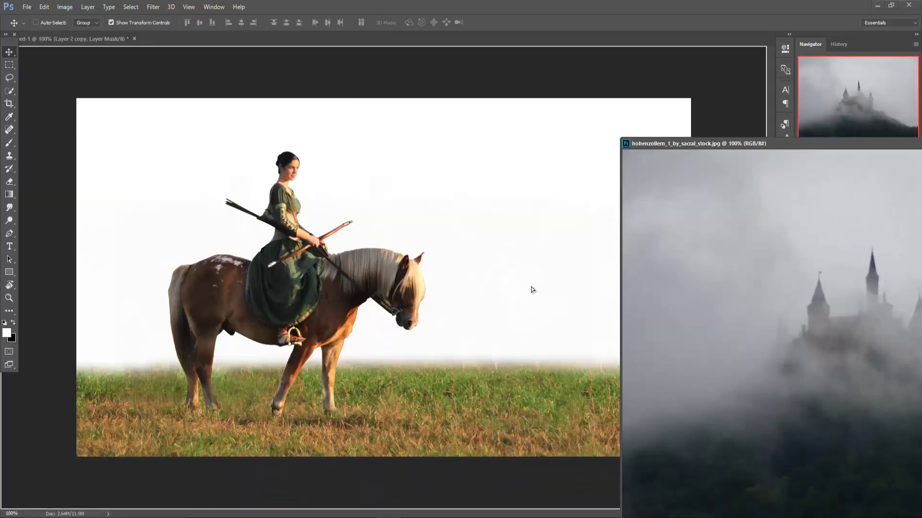
{"action": "left_click_drag", "start_coordinate": [760, 369], "coordinate": [531, 287]}
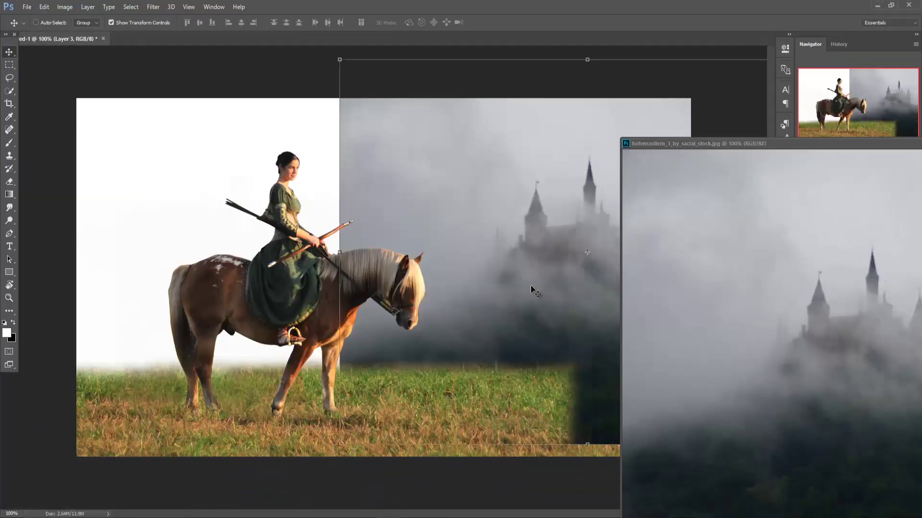
{"action": "mouse_move", "coordinate": [689, 143]}
{"action": "left_mouse_down"}
{"action": "mouse_move", "coordinate": [515, 169]}
{"action": "mouse_move", "coordinate": [292, 166]}
{"action": "left_mouse_up"}
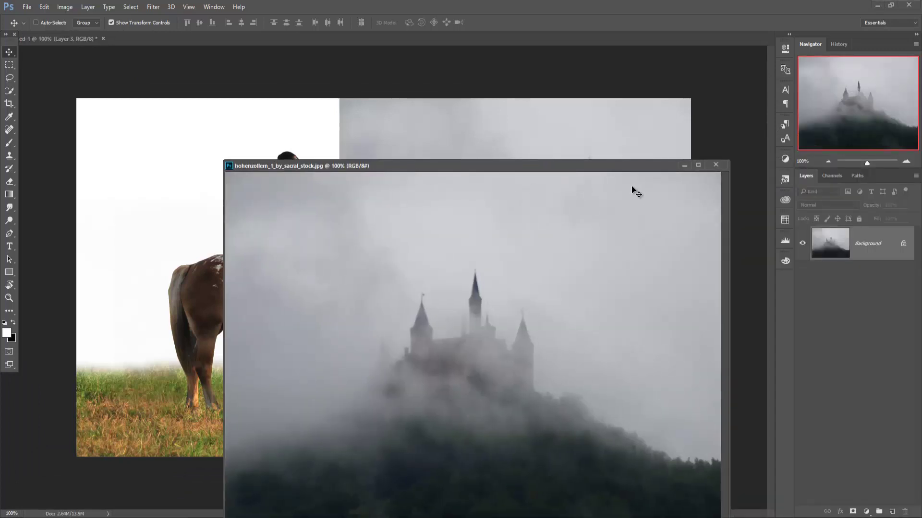
{"action": "left_click", "coordinate": [684, 167]}
{"action": "left_click_drag", "start_coordinate": [880, 296], "coordinate": [878, 326]}
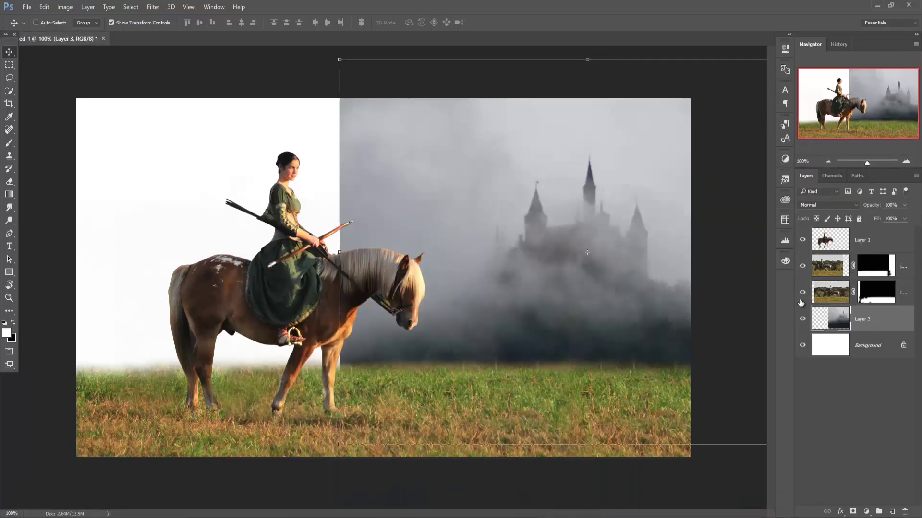
{"action": "mouse_move", "coordinate": [542, 285]}
{"action": "left_mouse_down"}
{"action": "mouse_move", "coordinate": [400, 275]}
{"action": "mouse_move", "coordinate": [370, 253]}
{"action": "left_mouse_up"}
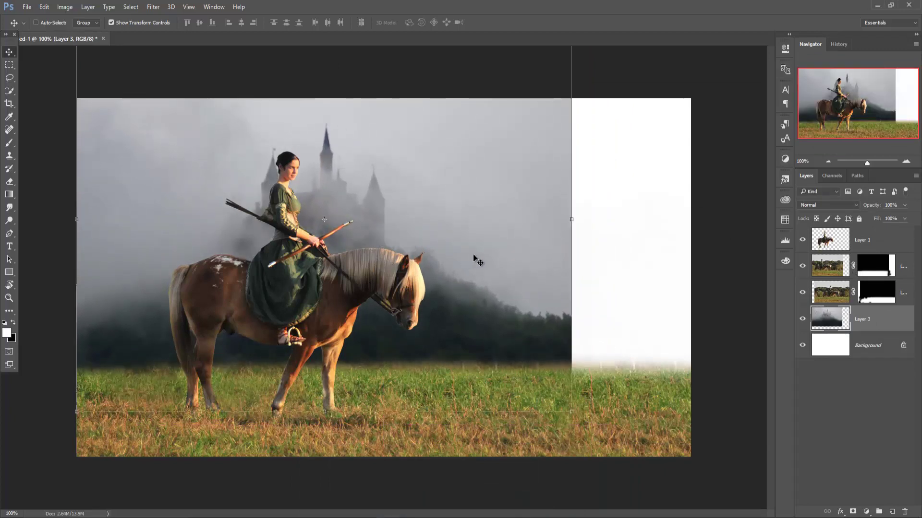
Step: Reposition the castle and stretch it to about 132% width to cover the white sky
{"action": "mouse_move", "coordinate": [477, 259]}
{"action": "left_mouse_down"}
{"action": "mouse_move", "coordinate": [603, 255]}
{"action": "mouse_move", "coordinate": [602, 230]}
{"action": "left_mouse_up"}
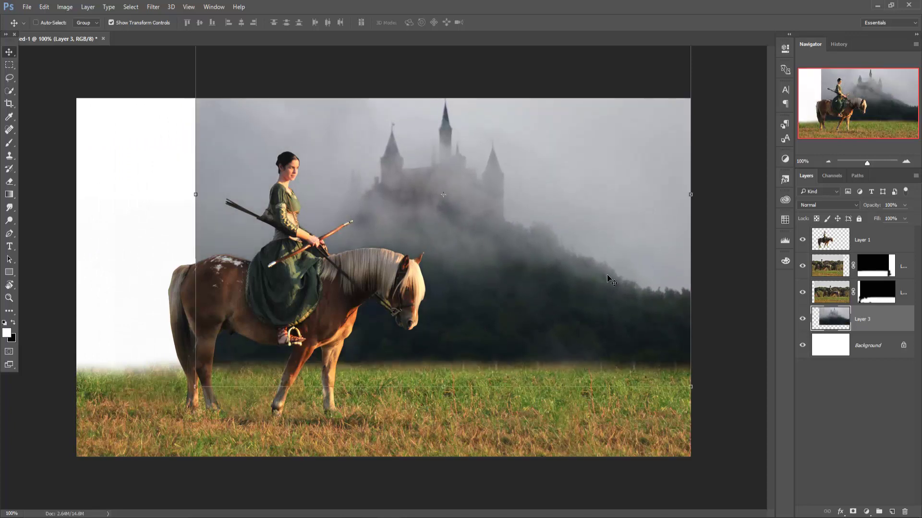
{"action": "mouse_move", "coordinate": [584, 272]}
{"action": "left_mouse_down"}
{"action": "mouse_move", "coordinate": [618, 252]}
{"action": "mouse_move", "coordinate": [620, 275]}
{"action": "left_mouse_up"}
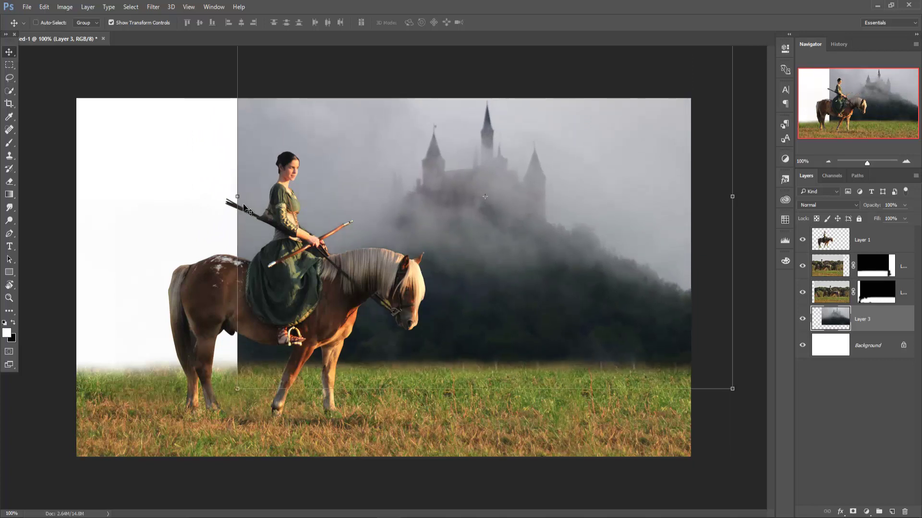
{"action": "left_click_drag", "start_coordinate": [237, 197], "coordinate": [76, 200]}
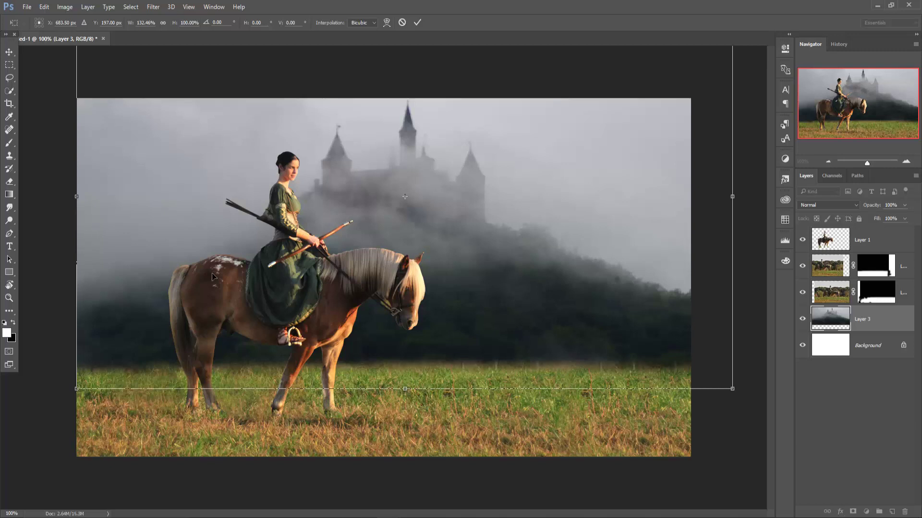
{"action": "left_click", "coordinate": [418, 22]}
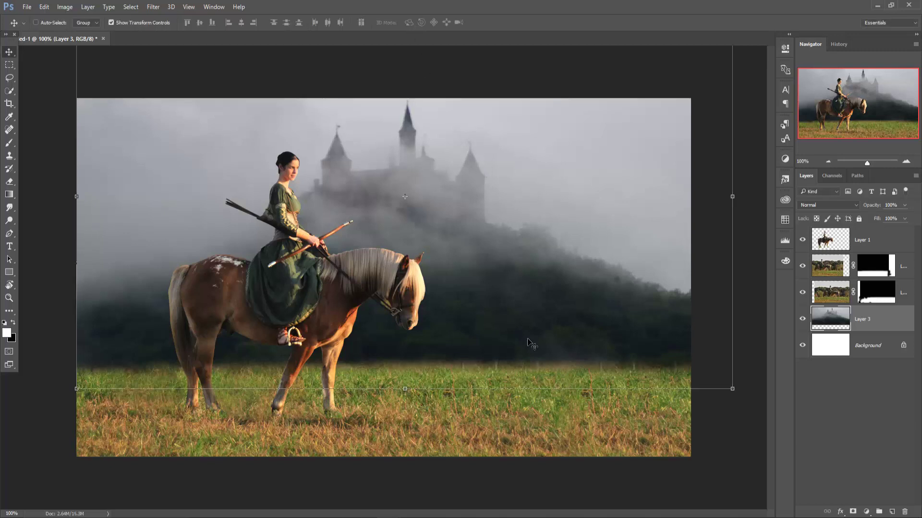
{"action": "left_click", "coordinate": [905, 274]}
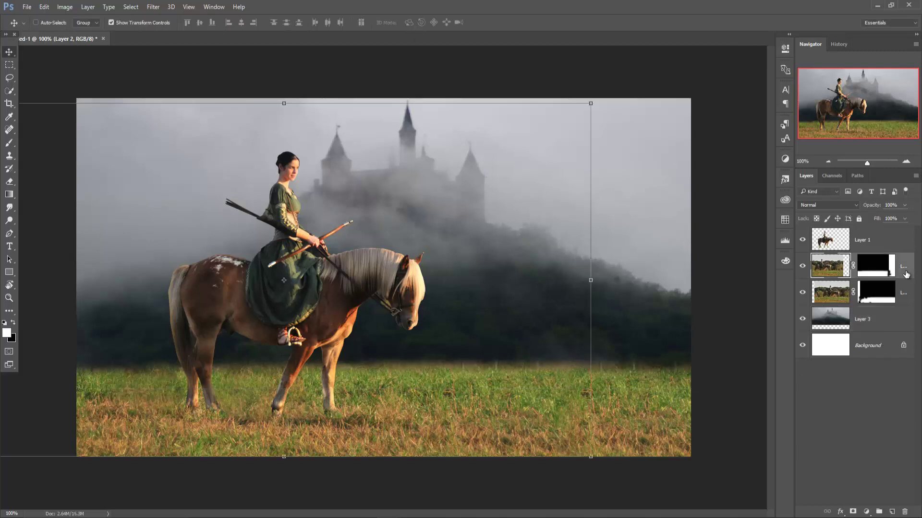
Step: Merge the two grass layers into a single layer
{"action": "left_click", "coordinate": [905, 291], "text": "ctrl"}
{"action": "right_click", "coordinate": [905, 293]}
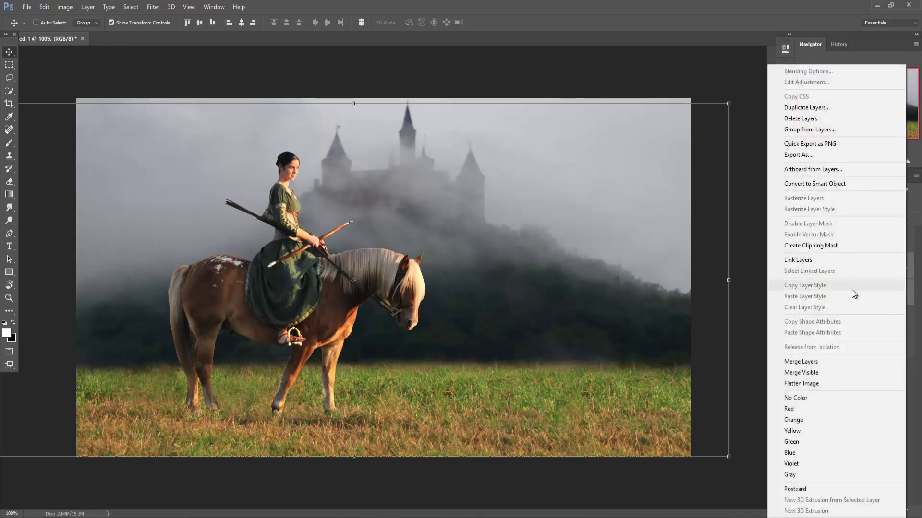
{"action": "left_click", "coordinate": [823, 363]}
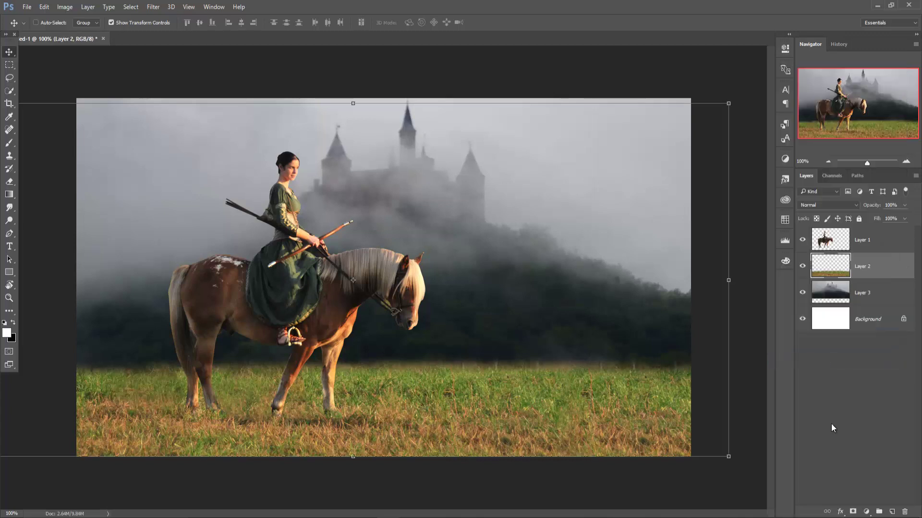
Step: Grade the grass in Camera Raw: lower vibrance, greener tint, shifted aqua and green hues; add a mask
{"action": "left_click", "coordinate": [155, 13]}
{"action": "left_click", "coordinate": [163, 65]}
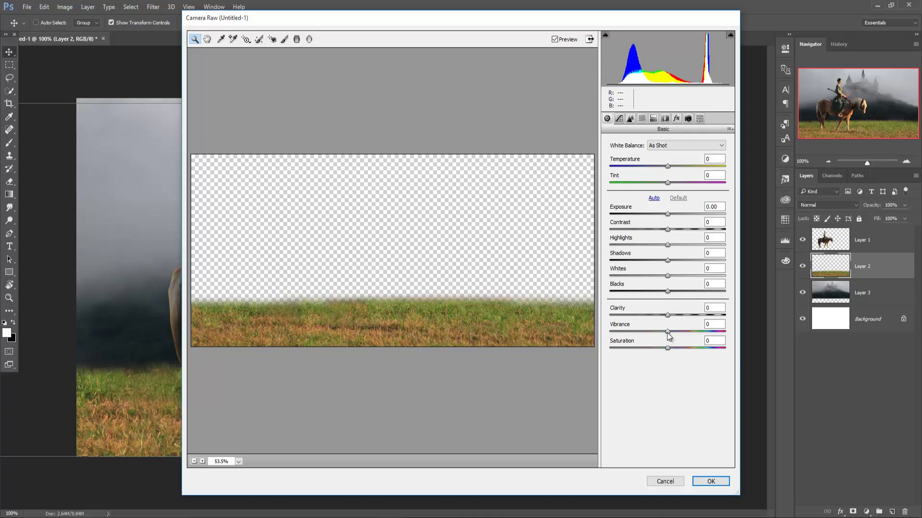
{"action": "mouse_move", "coordinate": [666, 332]}
{"action": "left_mouse_down"}
{"action": "mouse_move", "coordinate": [649, 332]}
{"action": "mouse_move", "coordinate": [657, 354]}
{"action": "left_mouse_up"}
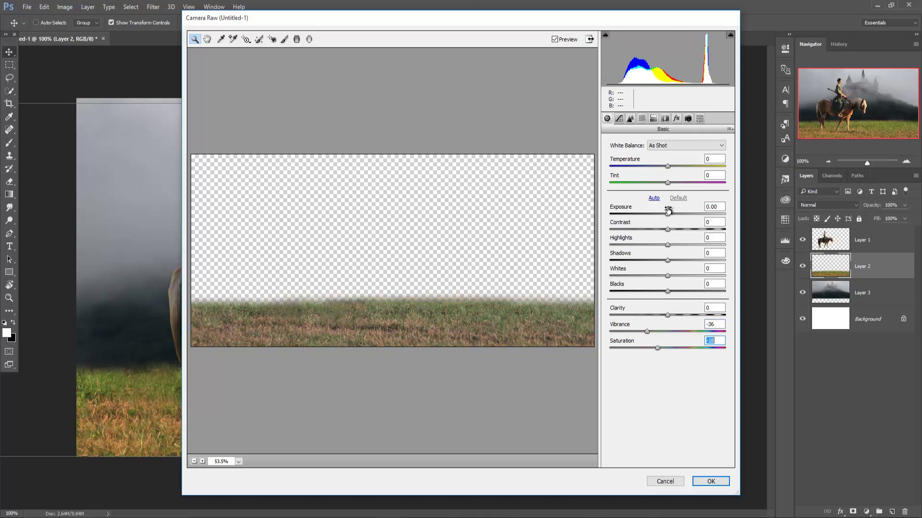
{"action": "mouse_move", "coordinate": [667, 183]}
{"action": "left_mouse_down"}
{"action": "mouse_move", "coordinate": [654, 189]}
{"action": "mouse_move", "coordinate": [657, 216]}
{"action": "left_mouse_up"}
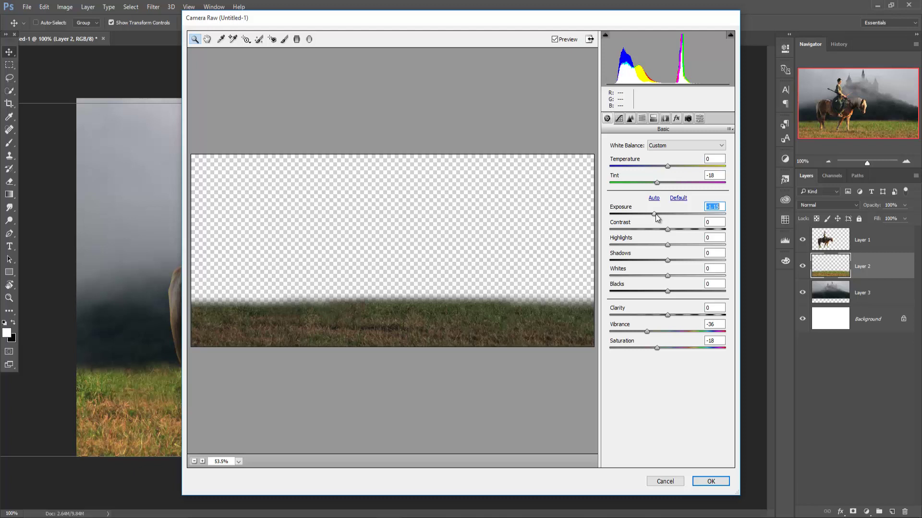
{"action": "left_click", "coordinate": [642, 118]}
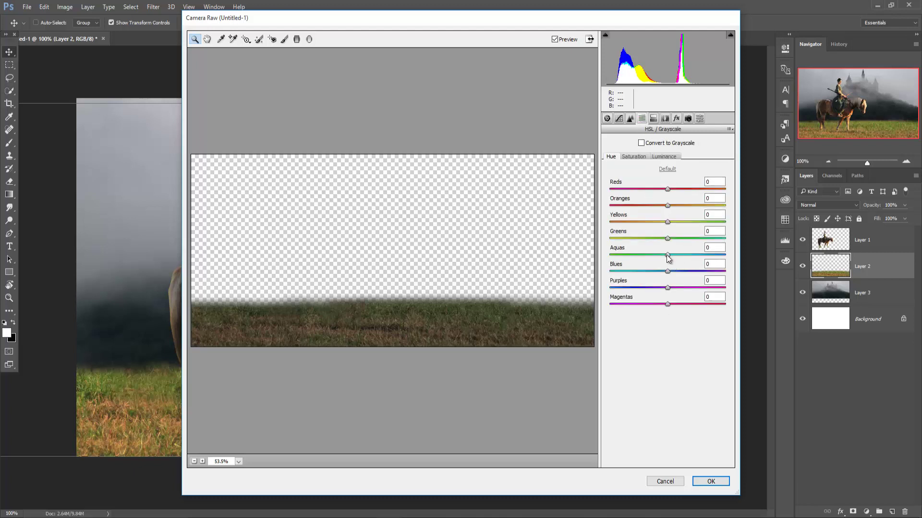
{"action": "left_click_drag", "start_coordinate": [667, 255], "coordinate": [720, 254]}
{"action": "mouse_move", "coordinate": [667, 238]}
{"action": "left_mouse_down"}
{"action": "mouse_move", "coordinate": [699, 238]}
{"action": "mouse_move", "coordinate": [670, 241]}
{"action": "mouse_move", "coordinate": [683, 243]}
{"action": "left_mouse_up"}
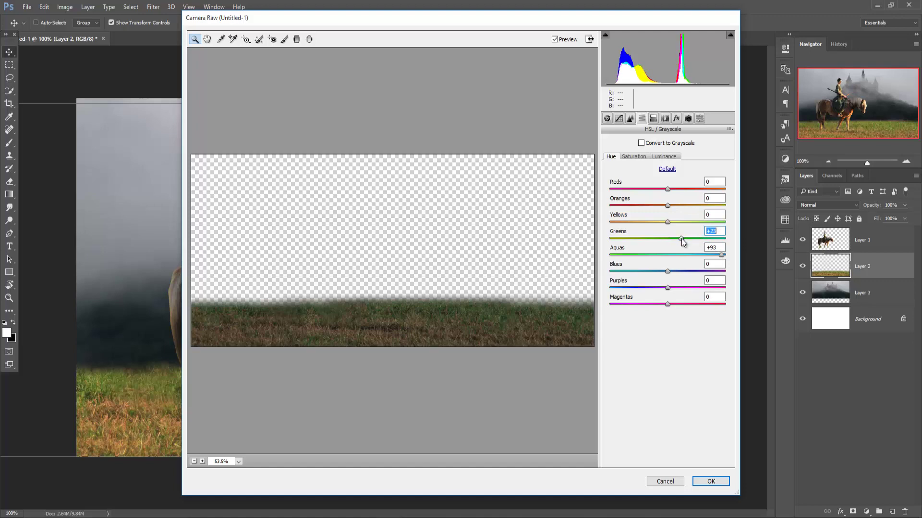
{"action": "left_click", "coordinate": [710, 482]}
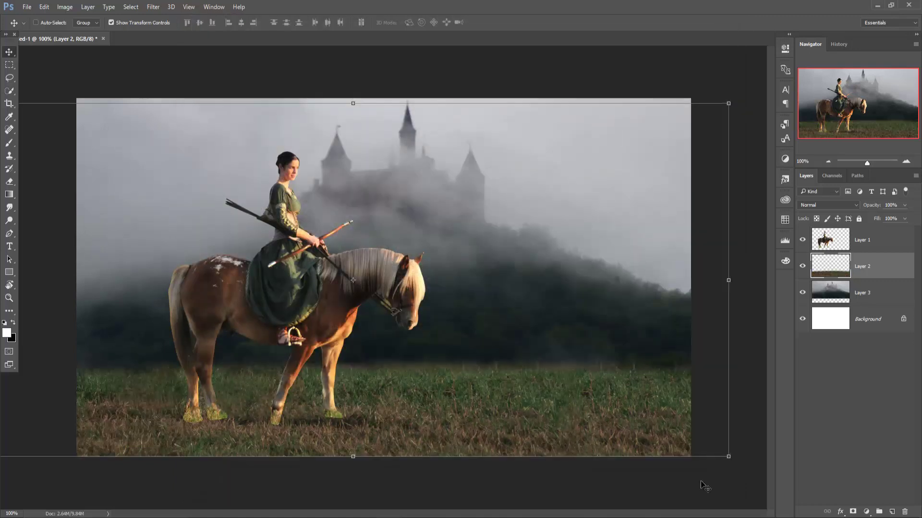
{"action": "left_click", "coordinate": [852, 512]}
Step: Paint the grass mask black at 18% brush opacity along the field's upper edge
{"action": "left_click", "coordinate": [10, 143]}
{"action": "key", "text": "x"}
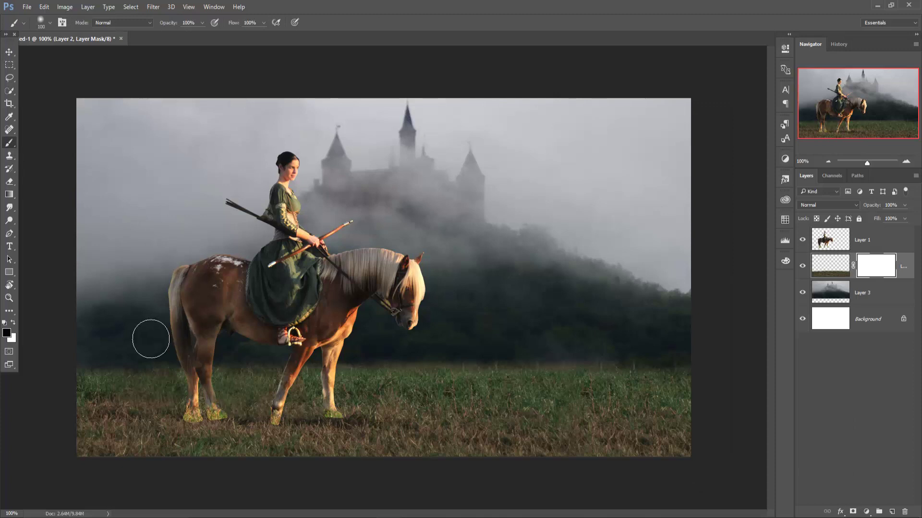
{"action": "left_click_drag", "start_coordinate": [91, 355], "coordinate": [288, 359]}
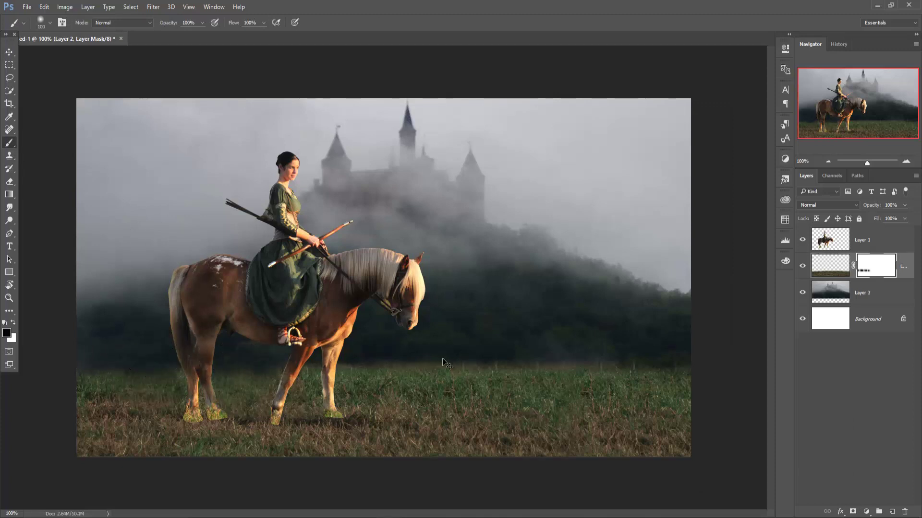
{"action": "key", "text": "ctrl+alt+z"}
{"action": "key", "text": "ctrl+alt+z"}
{"action": "key", "text": "ctrl+alt+z"}
{"action": "key", "text": "ctrl+alt+z"}
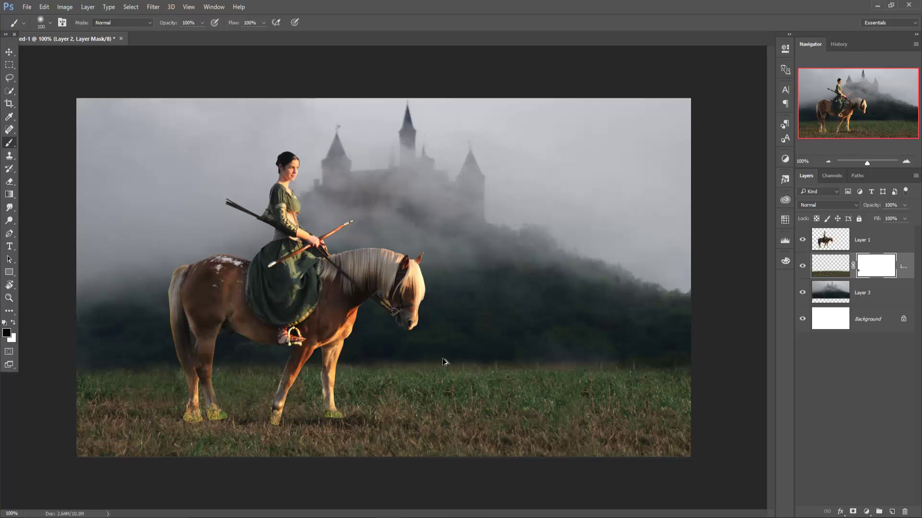
{"action": "left_click", "coordinate": [202, 23]}
{"action": "left_click_drag", "start_coordinate": [166, 45], "coordinate": [165, 41]}
{"action": "mouse_move", "coordinate": [157, 362]}
{"action": "left_mouse_down"}
{"action": "mouse_move", "coordinate": [431, 361]}
{"action": "mouse_move", "coordinate": [519, 345]}
{"action": "mouse_move", "coordinate": [589, 366]}
{"action": "mouse_move", "coordinate": [706, 360]}
{"action": "left_mouse_up"}
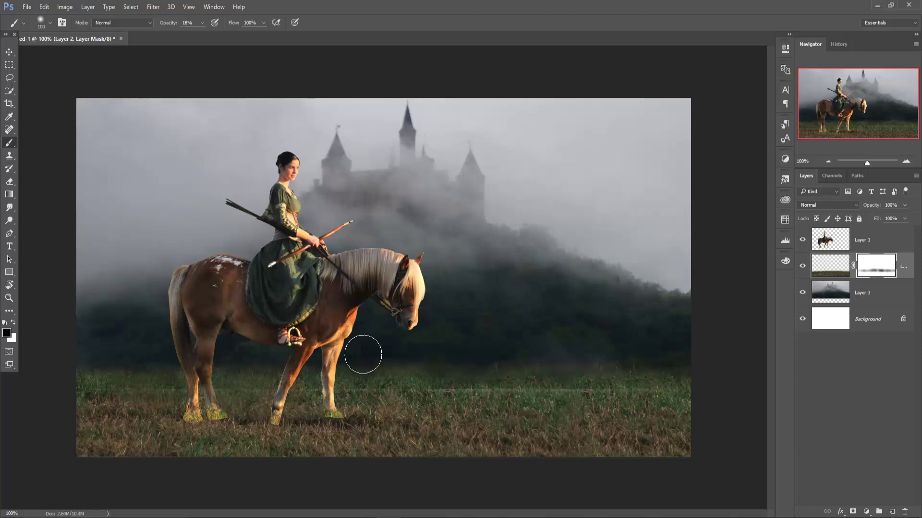
Step: Stretch the castle background, Layer 3, slightly downward
{"action": "key", "text": "v"}
{"action": "key", "text": "x"}
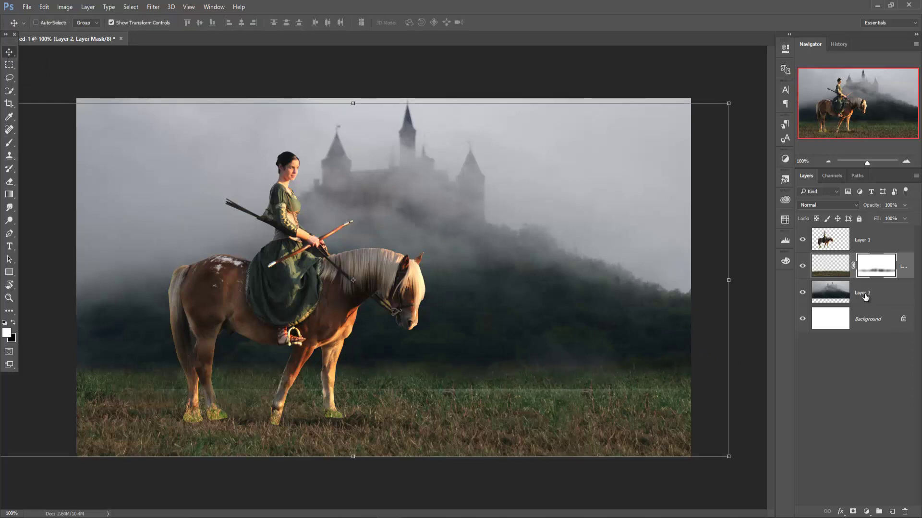
{"action": "left_click", "coordinate": [864, 298]}
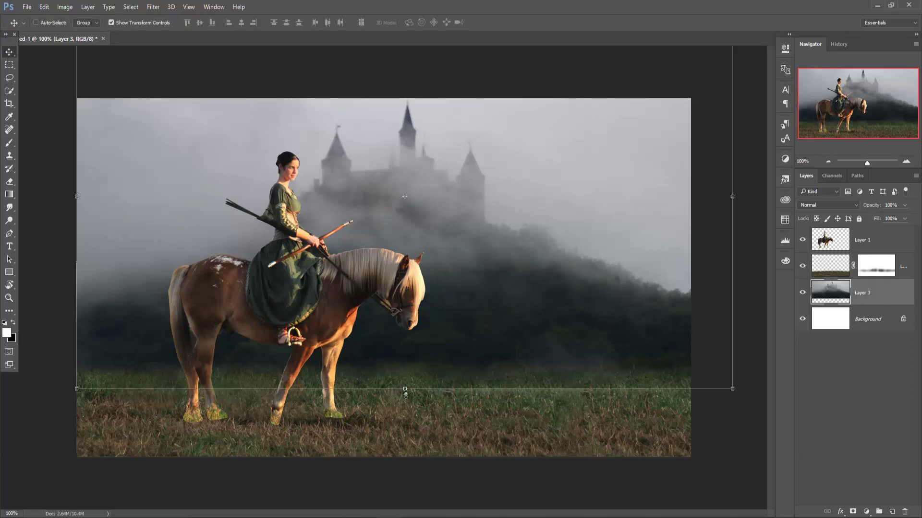
{"action": "left_click_drag", "start_coordinate": [405, 392], "coordinate": [395, 400]}
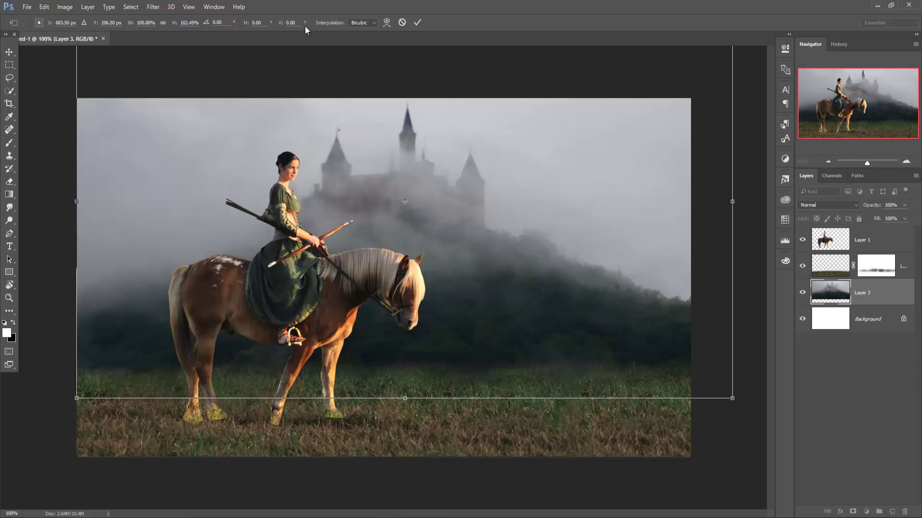
Step: Brighten and warm the castle in Camera Raw by raising exposure and temperature
{"action": "left_click", "coordinate": [153, 7]}
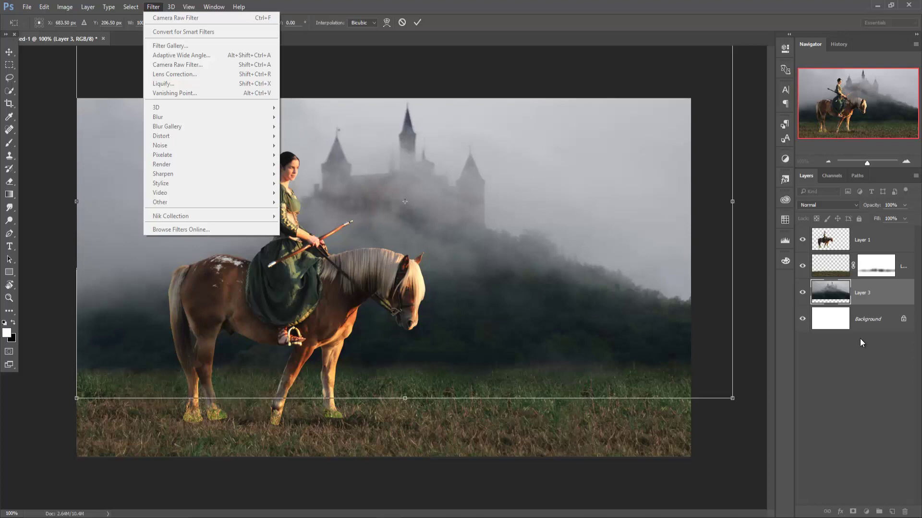
{"action": "key", "text": "shift+ctrl+a"}
{"action": "left_click_drag", "start_coordinate": [669, 215], "coordinate": [673, 216]}
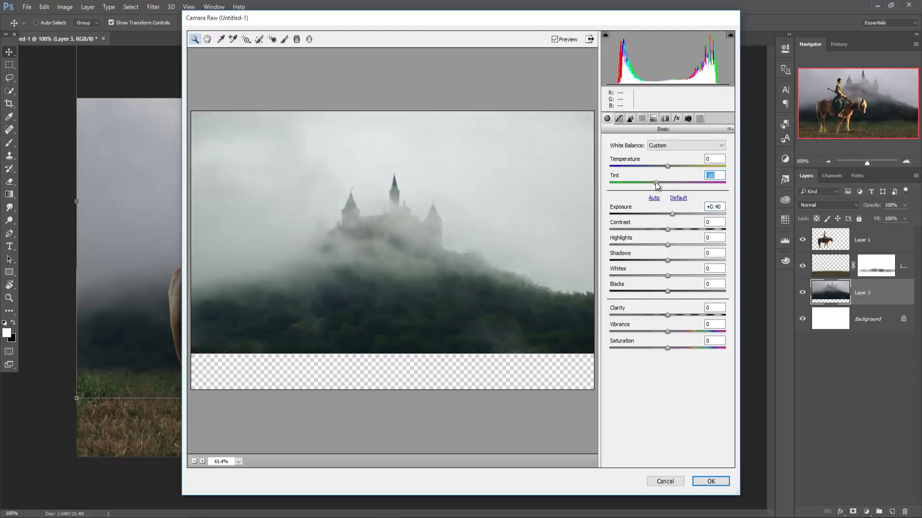
{"action": "left_click_drag", "start_coordinate": [667, 166], "coordinate": [671, 166]}
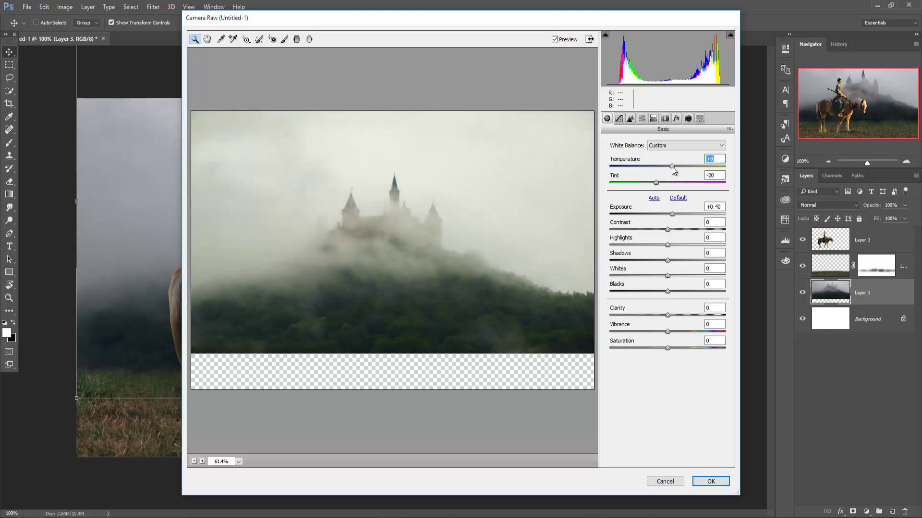
{"action": "left_click", "coordinate": [711, 481]}
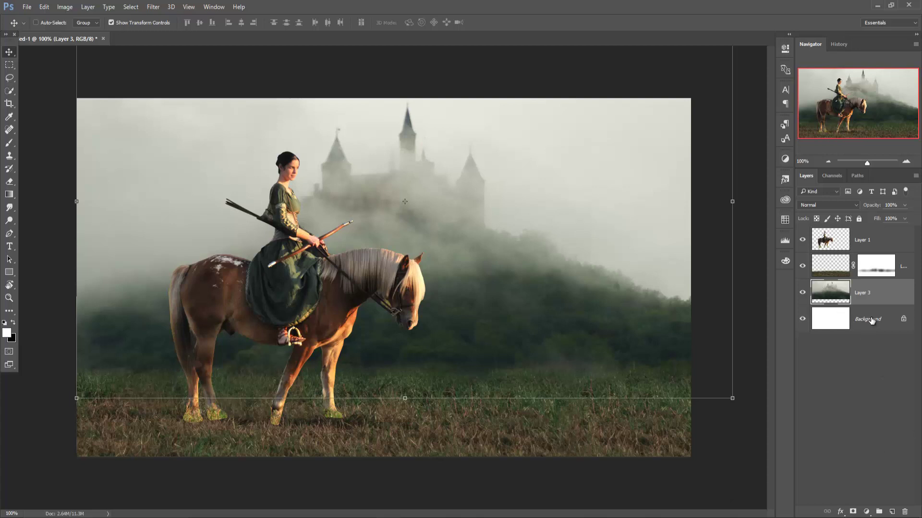
Step: Add a mask to the rider layer and set up a grass-shaped brush, shrunk from 207 px to 90
{"action": "left_click", "coordinate": [886, 244]}
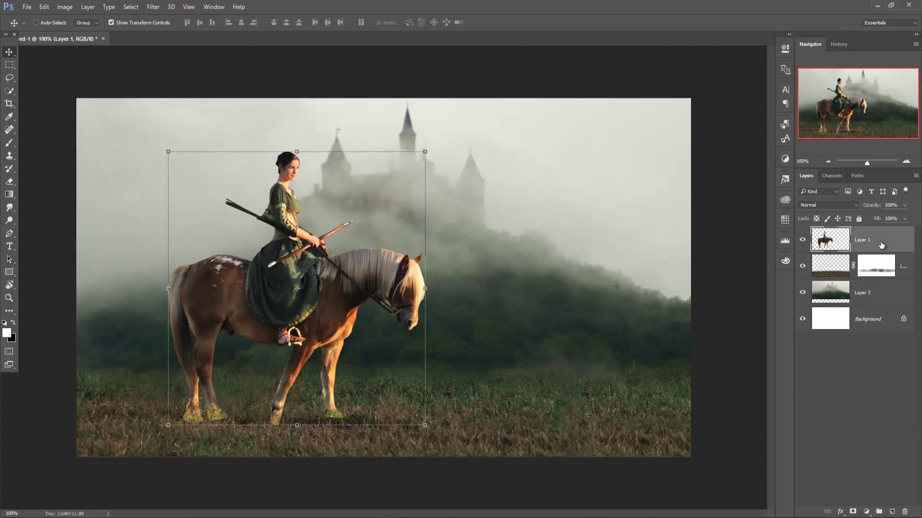
{"action": "left_click", "coordinate": [852, 511]}
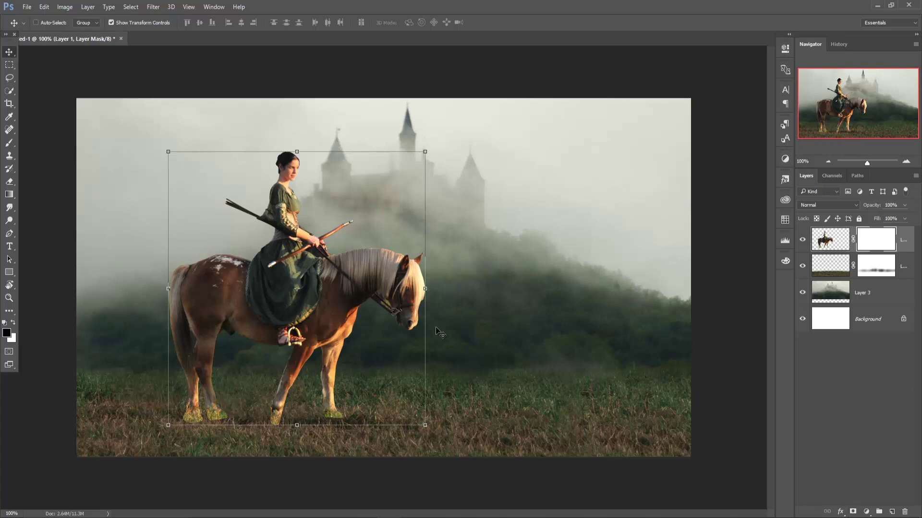
{"action": "left_click", "coordinate": [10, 143]}
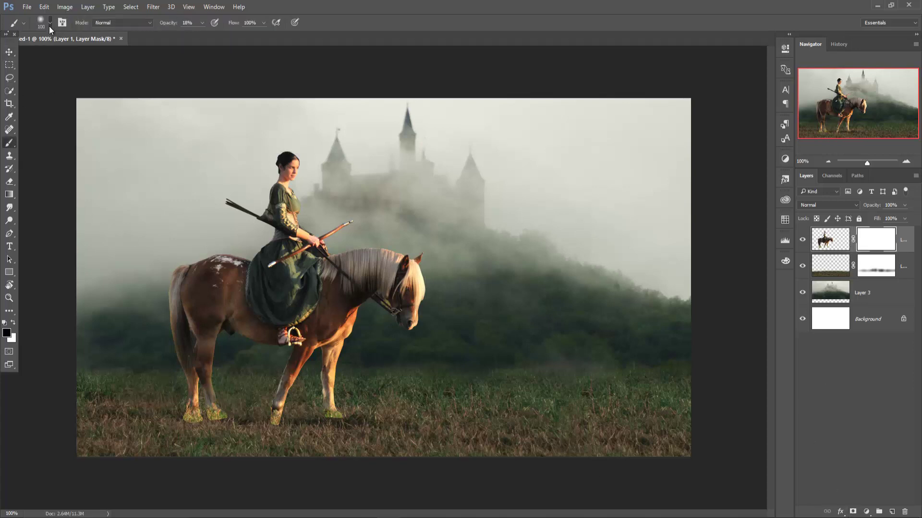
{"action": "left_click", "coordinate": [50, 23]}
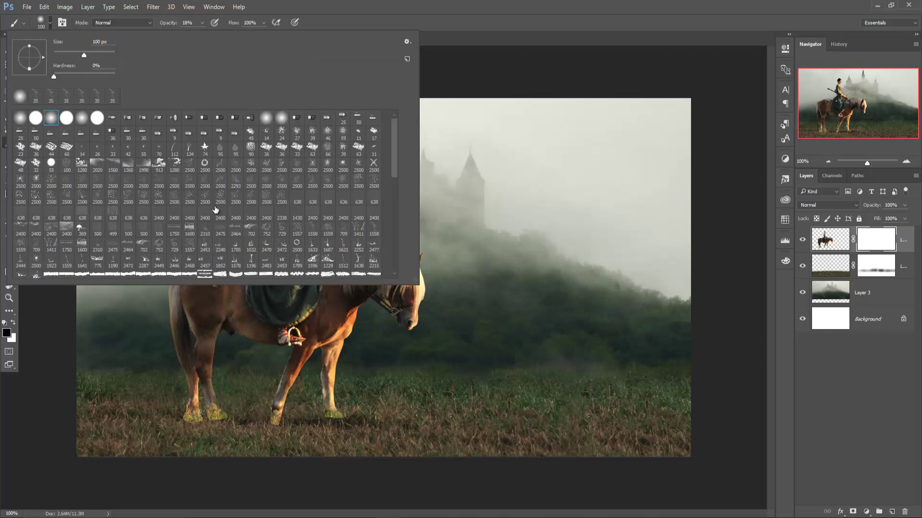
{"action": "scroll", "coordinate": [216, 210], "scroll_direction": "down", "scroll_amount": 2}
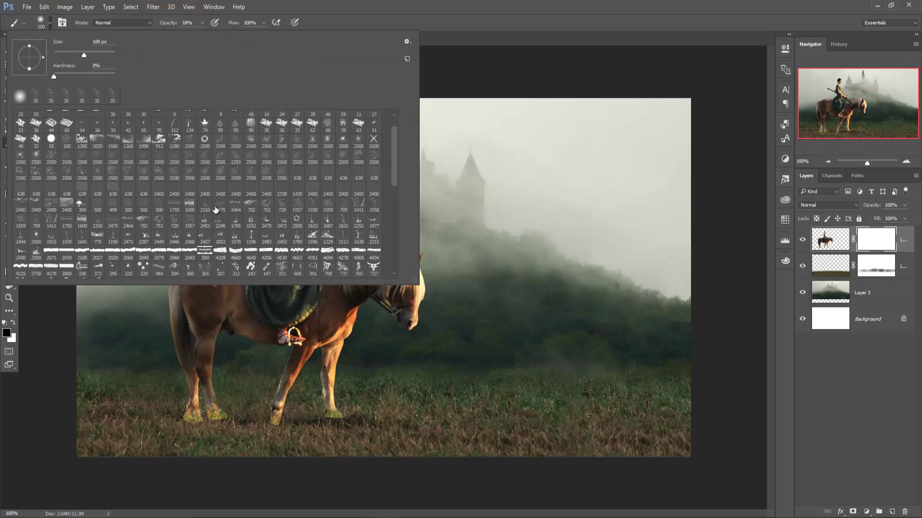
{"action": "scroll", "coordinate": [216, 210], "scroll_direction": "up", "scroll_amount": 2}
{"action": "scroll", "coordinate": [206, 217], "scroll_direction": "down", "scroll_amount": 5}
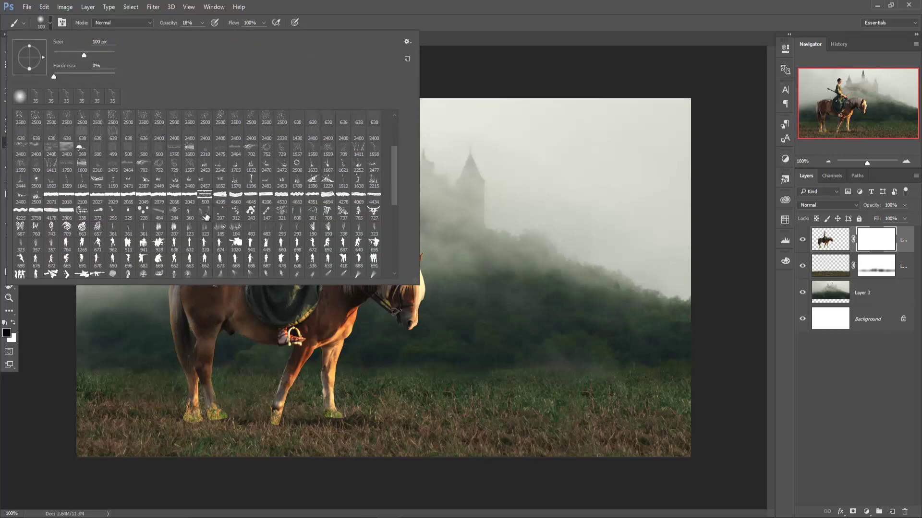
{"action": "left_click", "coordinate": [226, 232]}
{"action": "left_click", "coordinate": [159, 228]}
{"action": "key", "text": "Return"}
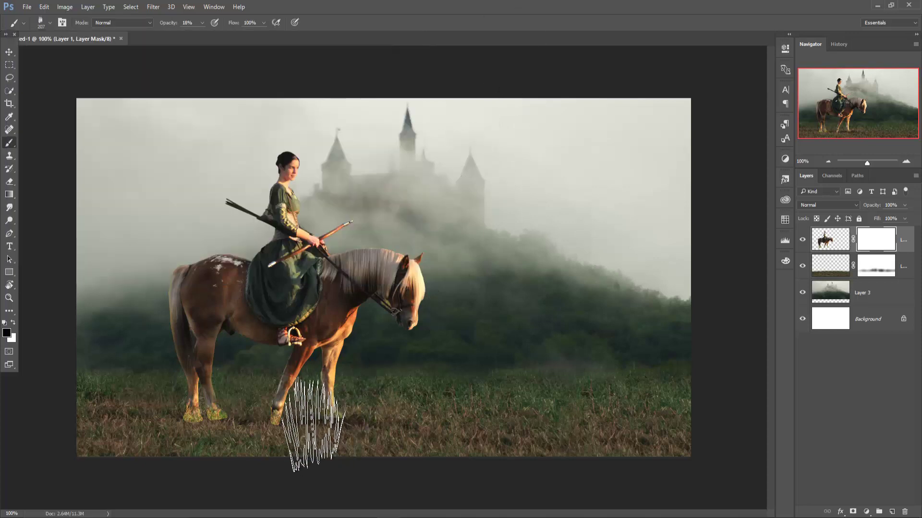
{"action": "key", "text": "bracketleft"}
{"action": "key", "text": "bracketleft"}
{"action": "key", "text": "bracketleft"}
{"action": "key", "text": "bracketleft"}
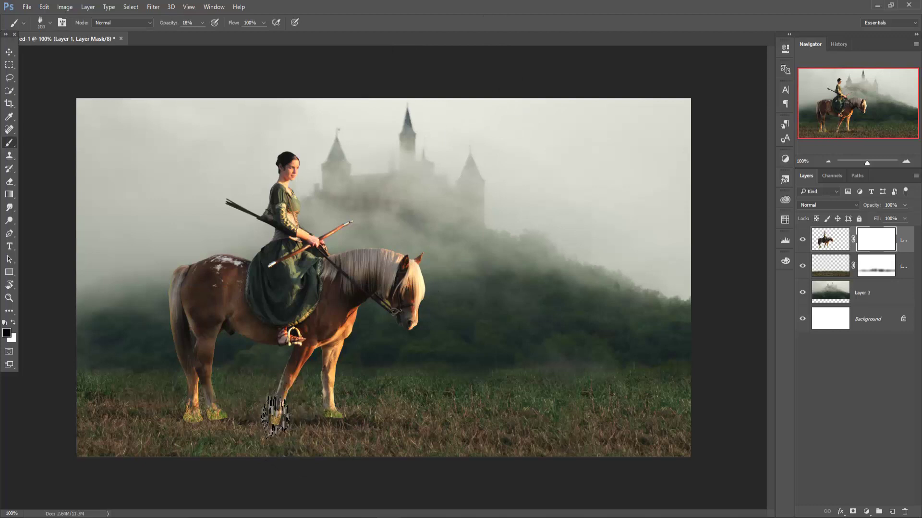
{"action": "key", "text": "bracketleft"}
{"action": "key", "text": "bracketleft"}
{"action": "key", "text": "bracketleft"}
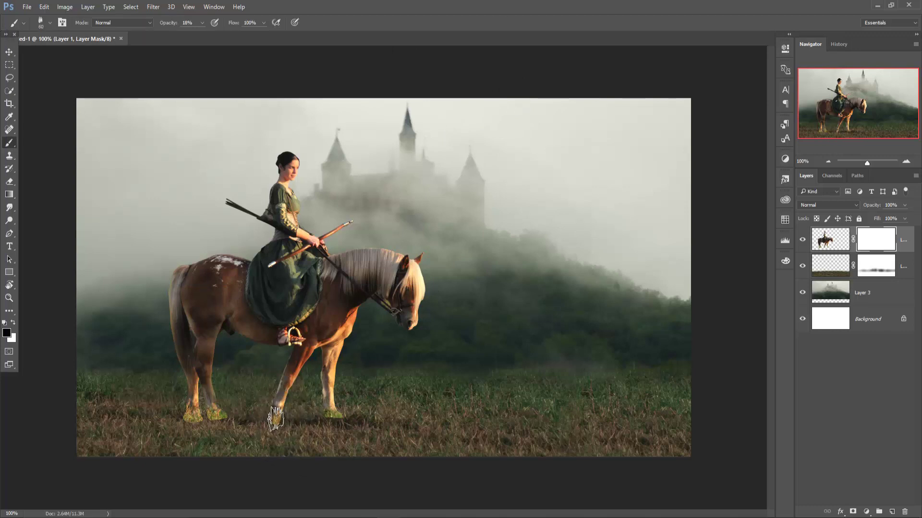
Step: Mask out the green patches at the front and rear hooves at 100% brush opacity
{"action": "left_click", "coordinate": [276, 415]}
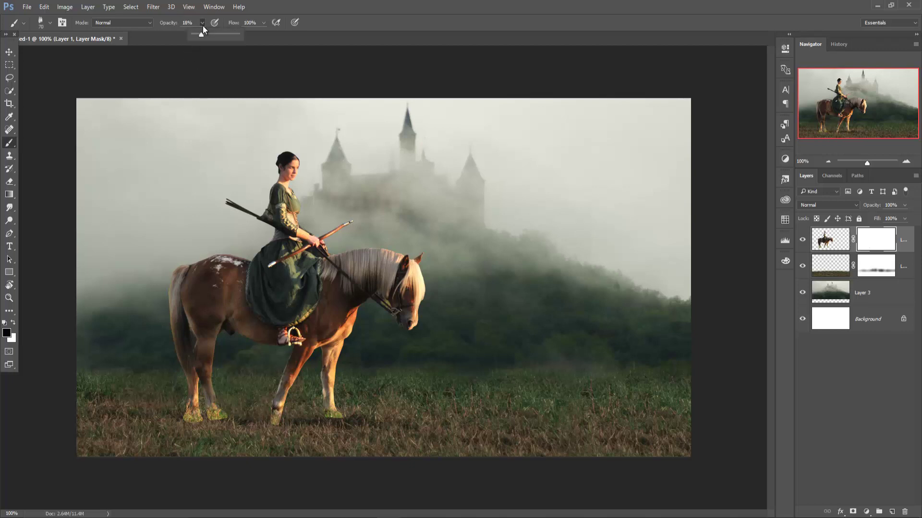
{"action": "left_click_drag", "start_coordinate": [201, 36], "coordinate": [246, 36]}
{"action": "left_click", "coordinate": [275, 419]}
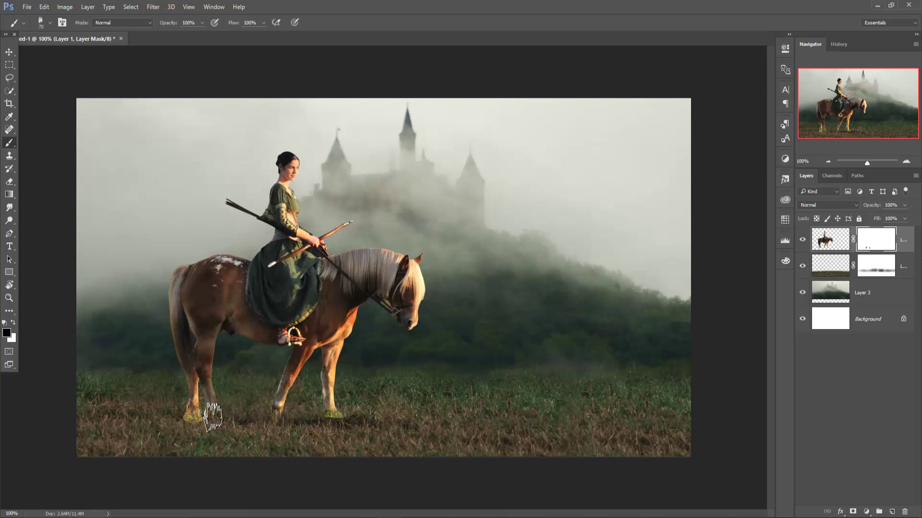
{"action": "left_click", "coordinate": [191, 418]}
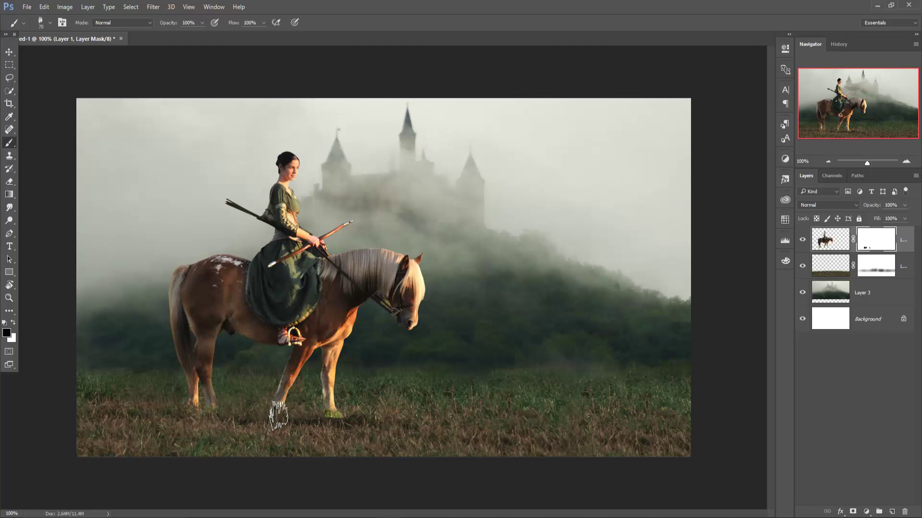
{"action": "left_click", "coordinate": [326, 419]}
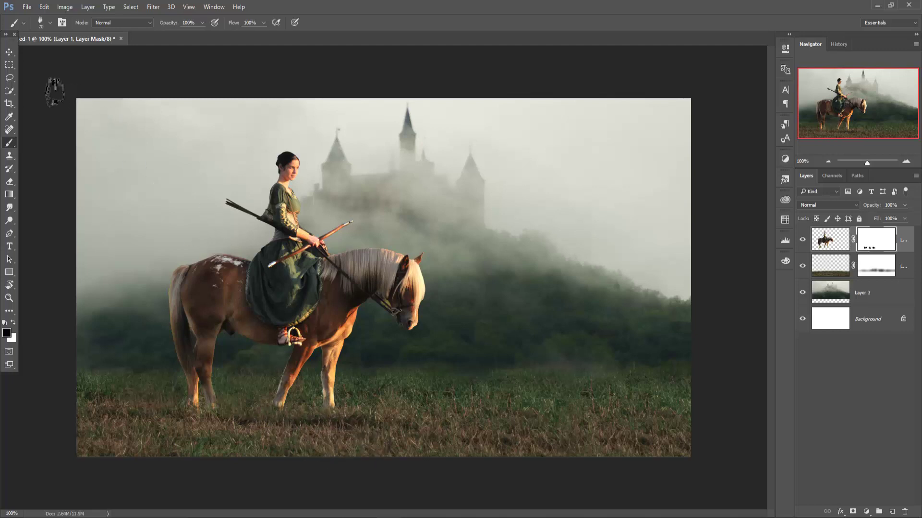
{"action": "left_click", "coordinate": [10, 52]}
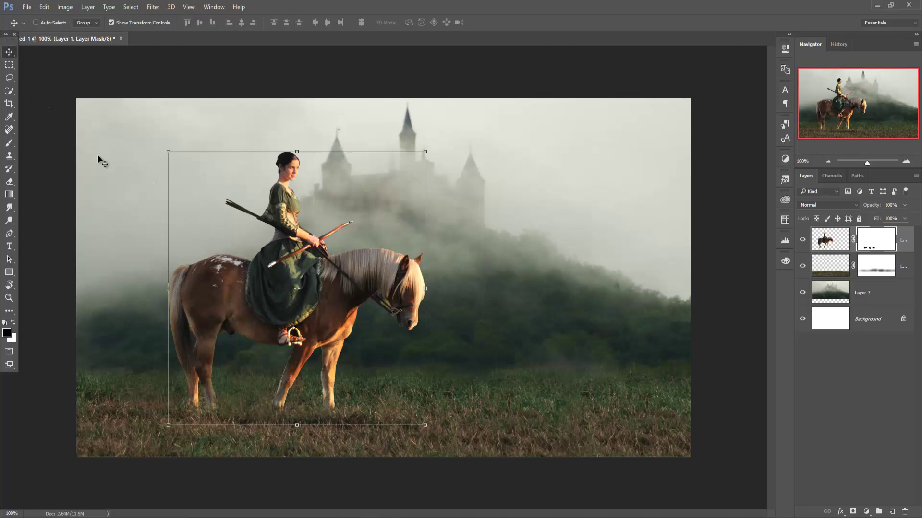
{"action": "left_click", "coordinate": [827, 245]}
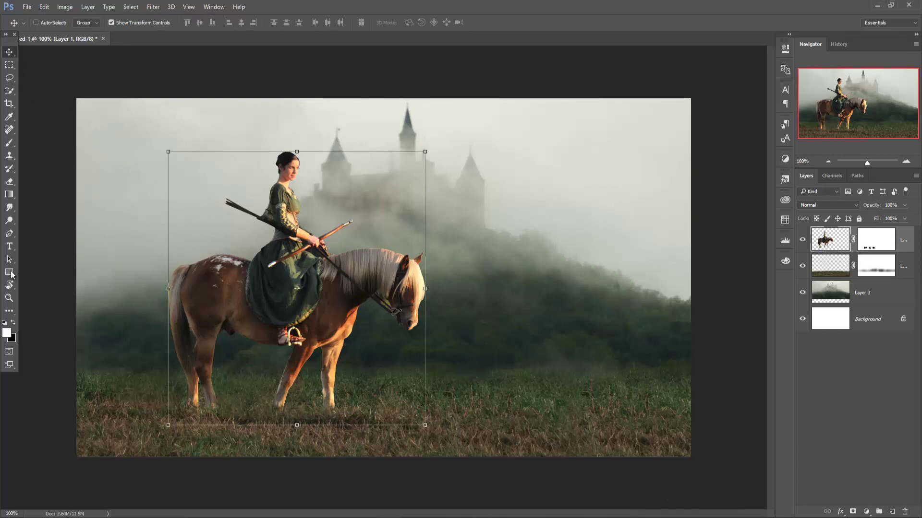
Step: Smudge the horse's tail edge into wispy strands with the Smudge tool, zoomed in
{"action": "left_click", "coordinate": [9, 207]}
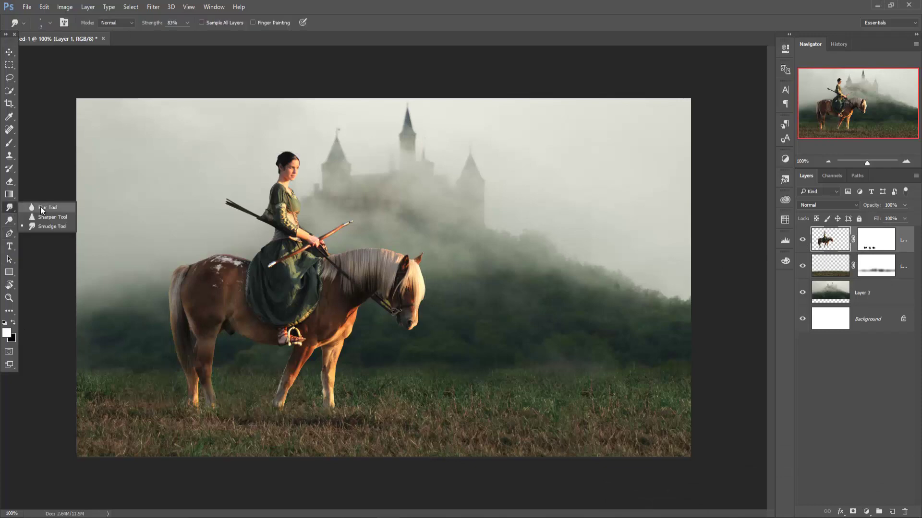
{"action": "left_click", "coordinate": [41, 224]}
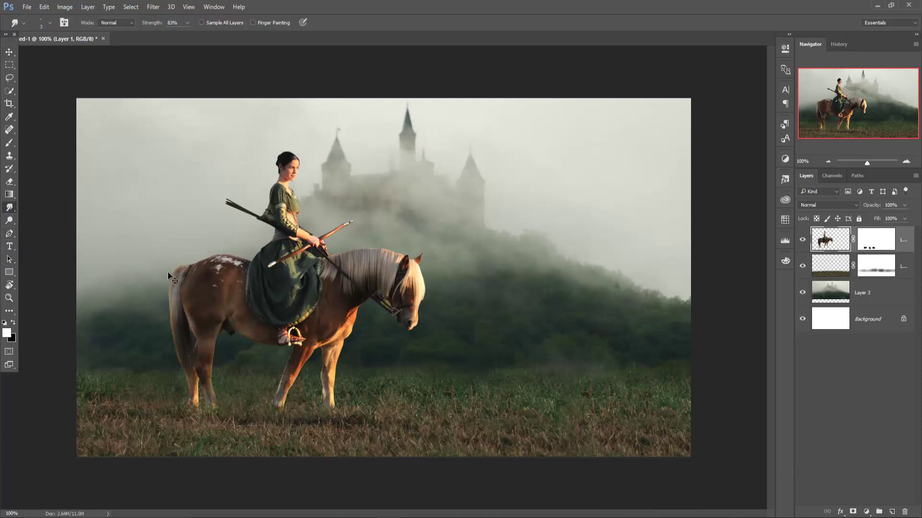
{"action": "key", "text": "ctrl+plus"}
{"action": "key", "text": "ctrl+plus"}
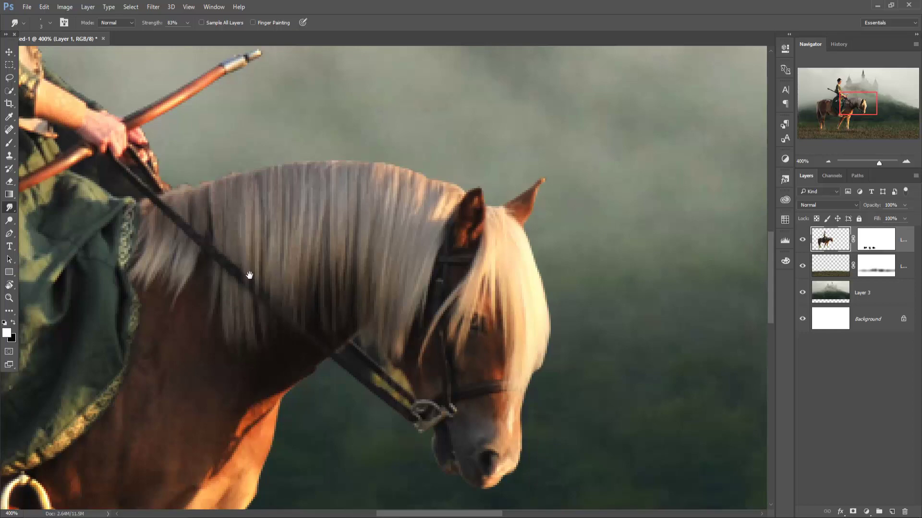
{"action": "left_click_drag", "start_coordinate": [250, 275], "coordinate": [496, 304]}
{"action": "left_click_drag", "start_coordinate": [159, 304], "coordinate": [284, 304]}
{"action": "mouse_move", "coordinate": [67, 144]}
{"action": "left_mouse_down"}
{"action": "mouse_move", "coordinate": [140, 143]}
{"action": "mouse_move", "coordinate": [133, 163]}
{"action": "mouse_move", "coordinate": [109, 177]}
{"action": "left_mouse_up"}
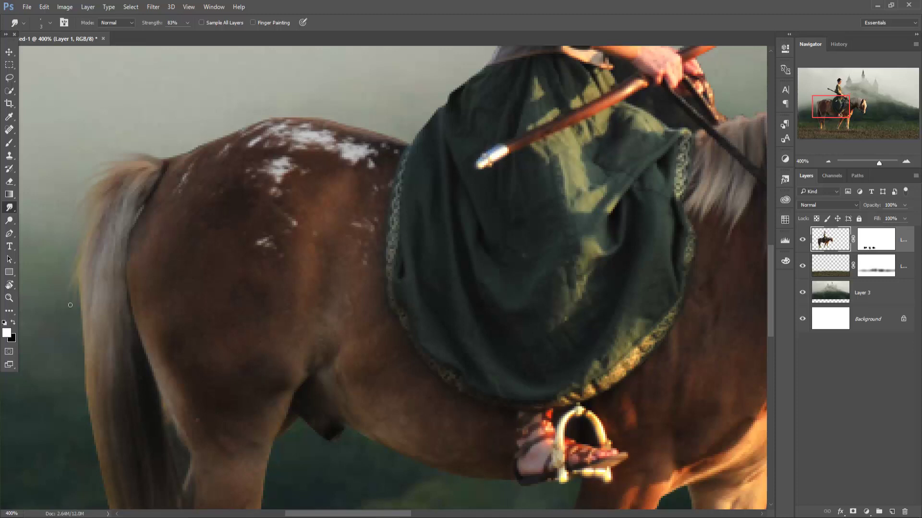
{"action": "left_click_drag", "start_coordinate": [82, 311], "coordinate": [72, 376]}
{"action": "mouse_move", "coordinate": [83, 292]}
{"action": "left_mouse_down"}
{"action": "mouse_move", "coordinate": [70, 404]}
{"action": "mouse_move", "coordinate": [79, 458]}
{"action": "mouse_move", "coordinate": [120, 307]}
{"action": "mouse_move", "coordinate": [181, 422]}
{"action": "mouse_move", "coordinate": [180, 477]}
{"action": "left_mouse_up"}
Step: Smudge wispy strands along the edge of the horse's mane
{"action": "scroll", "coordinate": [173, 394], "scroll_direction": "down", "scroll_amount": 3}
{"action": "scroll", "coordinate": [187, 398], "scroll_direction": "up", "scroll_amount": 5}
{"action": "scroll", "coordinate": [192, 349], "scroll_direction": "right", "scroll_amount": 3}
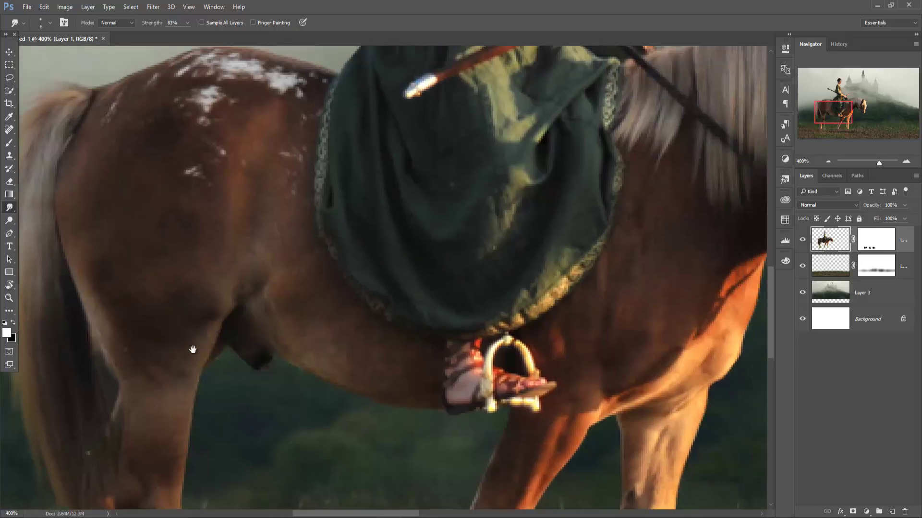
{"action": "scroll", "coordinate": [312, 331], "scroll_direction": "up", "scroll_amount": 6}
{"action": "scroll", "coordinate": [440, 315], "scroll_direction": "right", "scroll_amount": 6}
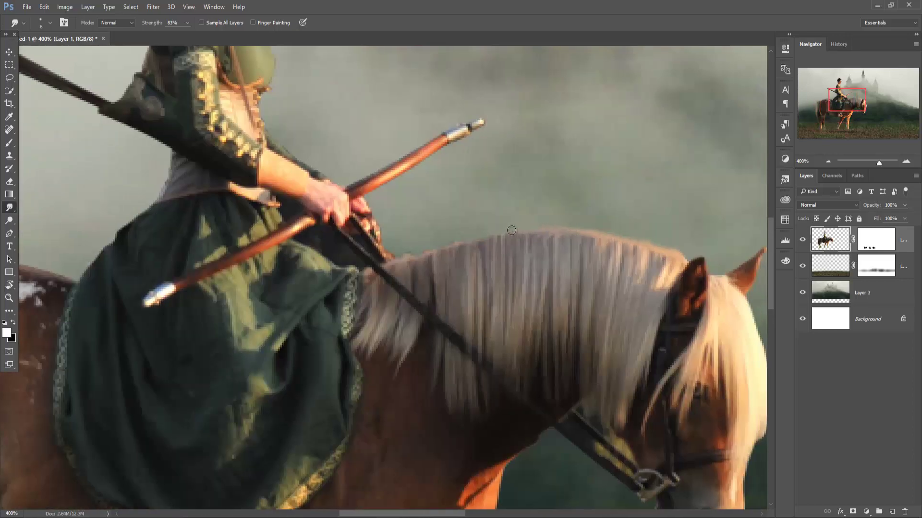
{"action": "scroll", "coordinate": [626, 282], "scroll_direction": "right", "scroll_amount": 3}
{"action": "scroll", "coordinate": [627, 282], "scroll_direction": "down", "scroll_amount": 1}
{"action": "left_click_drag", "start_coordinate": [627, 283], "coordinate": [632, 383]}
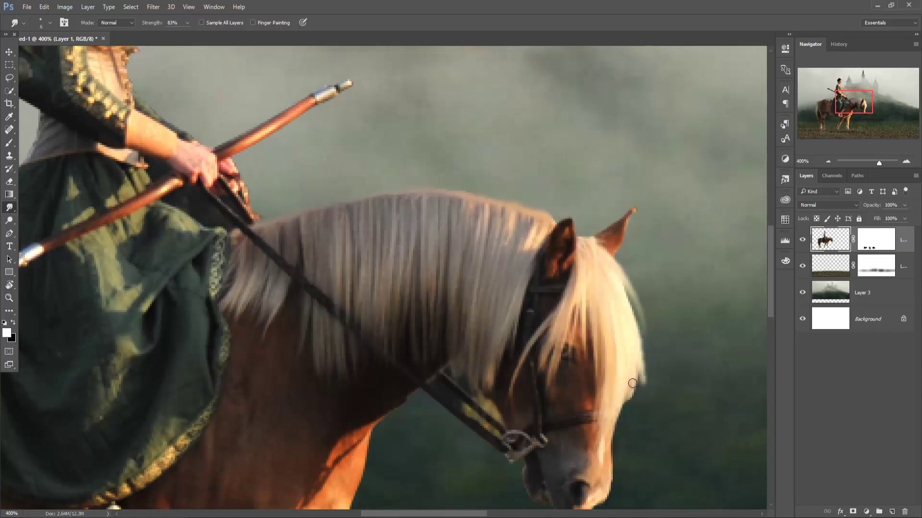
{"action": "key", "text": "v"}
{"action": "key", "text": "ctrl+1"}
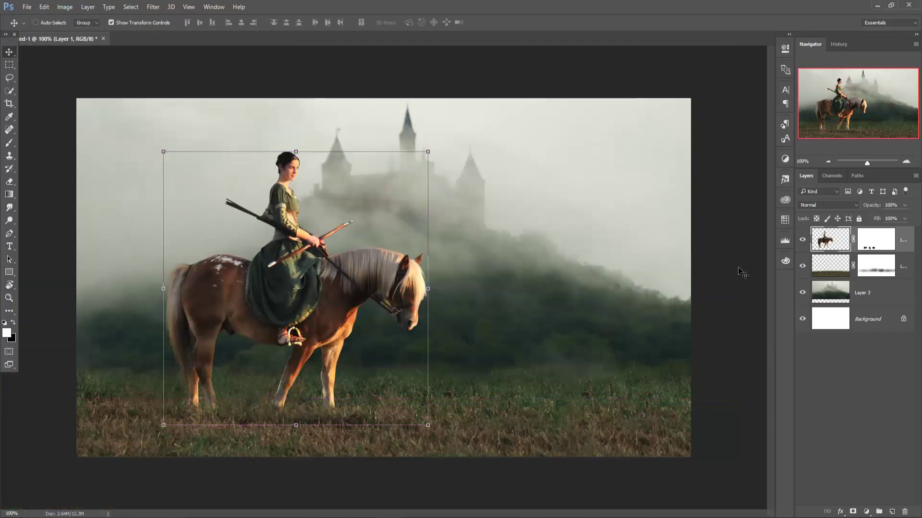
Step: Smudge soft strands along the top of the woman's hair with a smaller brush, then fit on screen
{"action": "left_click", "coordinate": [9, 207]}
{"action": "scroll", "coordinate": [277, 141], "scroll_direction": "up", "scroll_amount": 2}
{"action": "scroll", "coordinate": [277, 140], "scroll_direction": "up", "scroll_amount": 2}
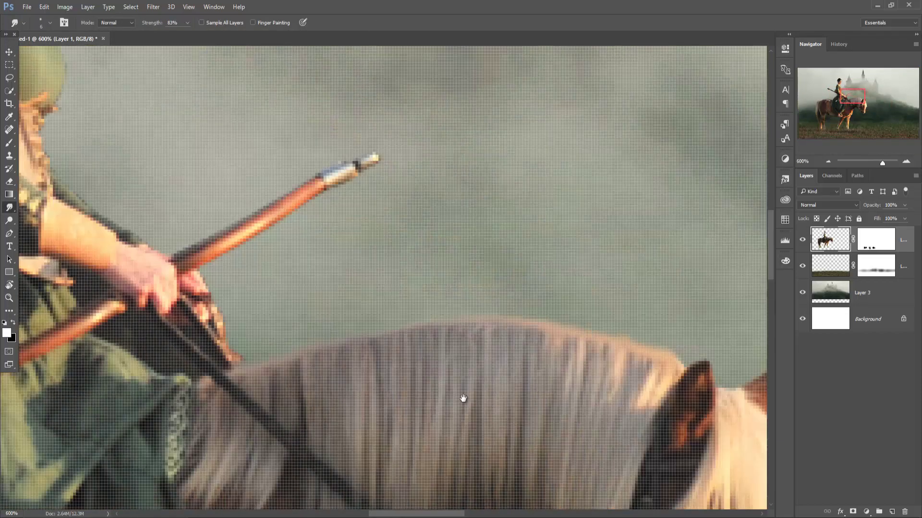
{"action": "scroll", "coordinate": [277, 140], "scroll_direction": "up", "scroll_amount": 1}
{"action": "key", "text": "bracketleft"}
{"action": "key", "text": "bracketleft"}
{"action": "key", "text": "bracketleft"}
{"action": "mouse_move", "coordinate": [386, 199]}
{"action": "left_mouse_down"}
{"action": "mouse_move", "coordinate": [365, 163]}
{"action": "mouse_move", "coordinate": [310, 152]}
{"action": "mouse_move", "coordinate": [279, 170]}
{"action": "mouse_move", "coordinate": [254, 213]}
{"action": "mouse_move", "coordinate": [260, 250]}
{"action": "left_mouse_up"}
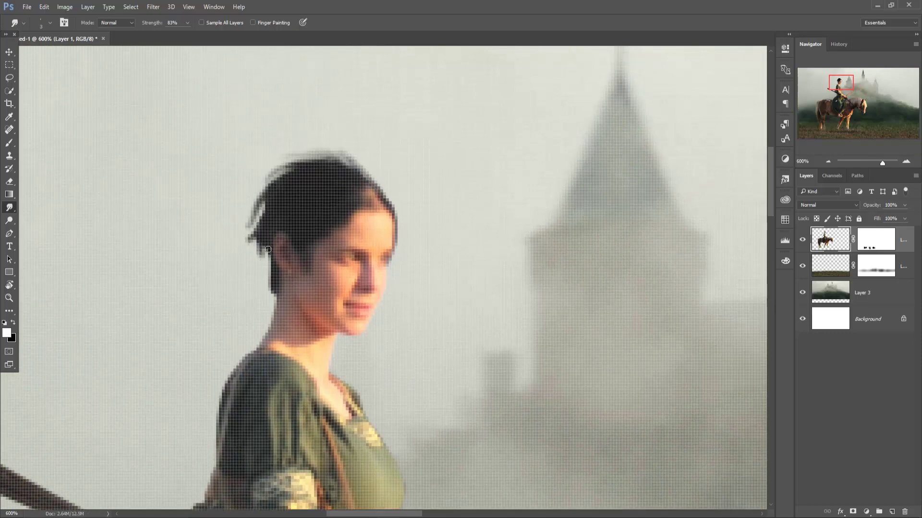
{"action": "key", "text": "v"}
{"action": "key", "text": "ctrl+0"}
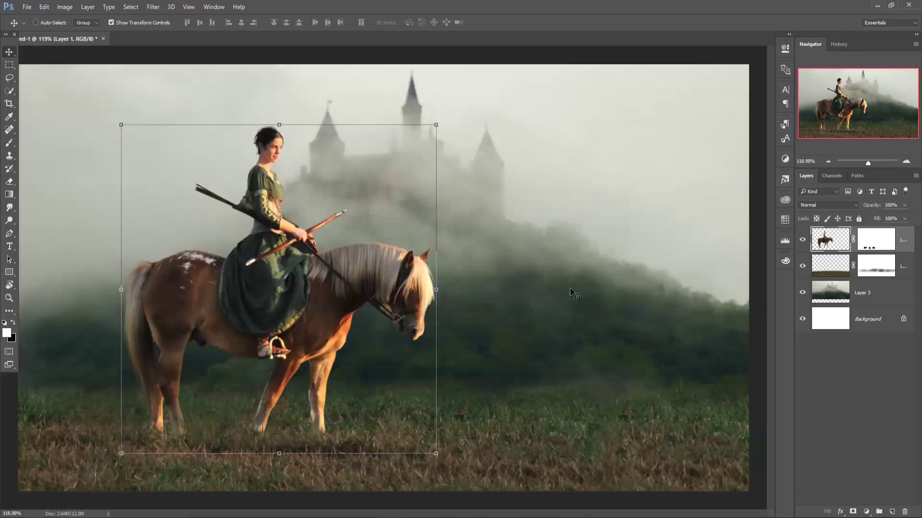
Step: Mute Layer 1 in Camera Raw by lowering vibrance, highlights and whites and tinting slightly green
{"action": "left_click", "coordinate": [153, 7]}
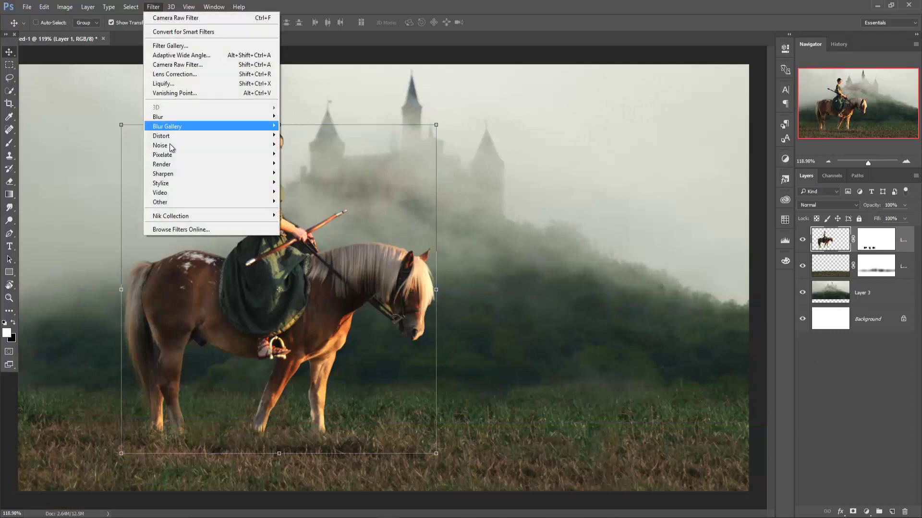
{"action": "left_click", "coordinate": [186, 64]}
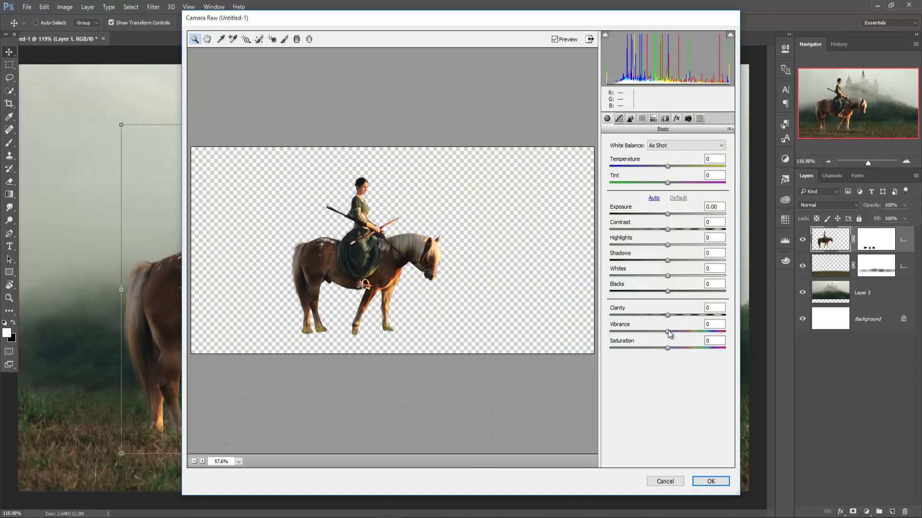
{"action": "left_click_drag", "start_coordinate": [667, 330], "coordinate": [656, 330]}
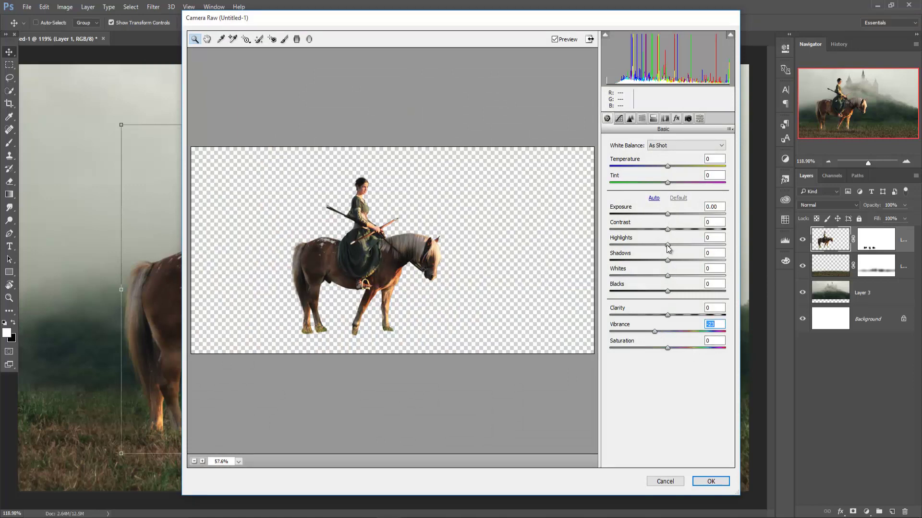
{"action": "left_click_drag", "start_coordinate": [668, 245], "coordinate": [625, 245]}
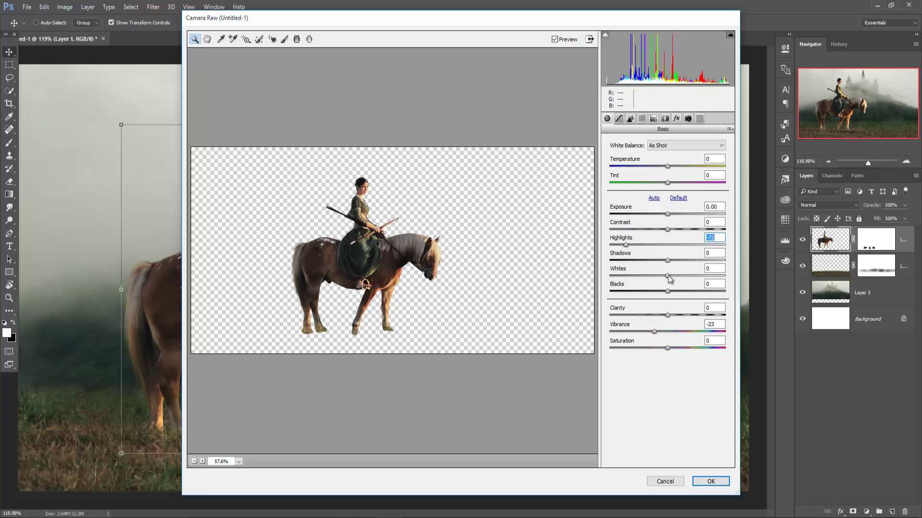
{"action": "mouse_move", "coordinate": [667, 275]}
{"action": "left_mouse_down"}
{"action": "mouse_move", "coordinate": [637, 280]}
{"action": "mouse_move", "coordinate": [657, 281]}
{"action": "left_mouse_up"}
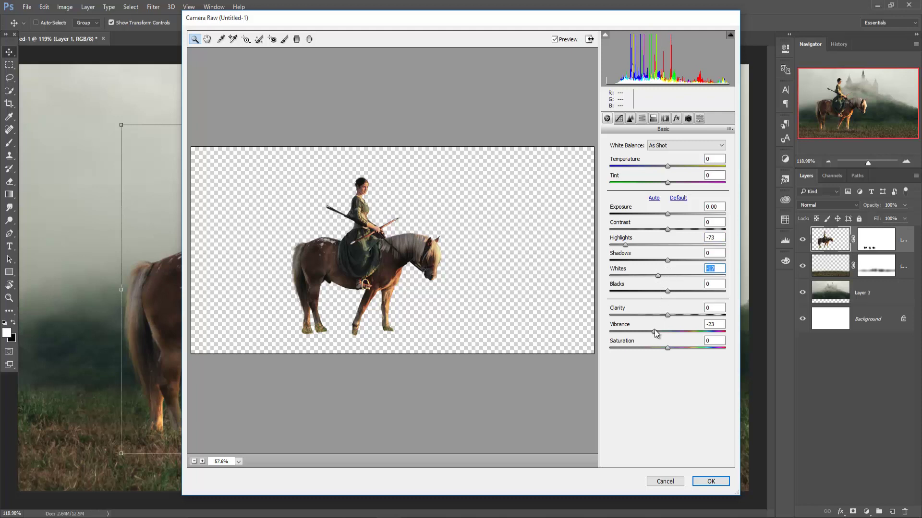
{"action": "mouse_move", "coordinate": [654, 331]}
{"action": "left_mouse_down"}
{"action": "mouse_move", "coordinate": [636, 332]}
{"action": "mouse_move", "coordinate": [657, 348]}
{"action": "mouse_move", "coordinate": [650, 332]}
{"action": "left_mouse_up"}
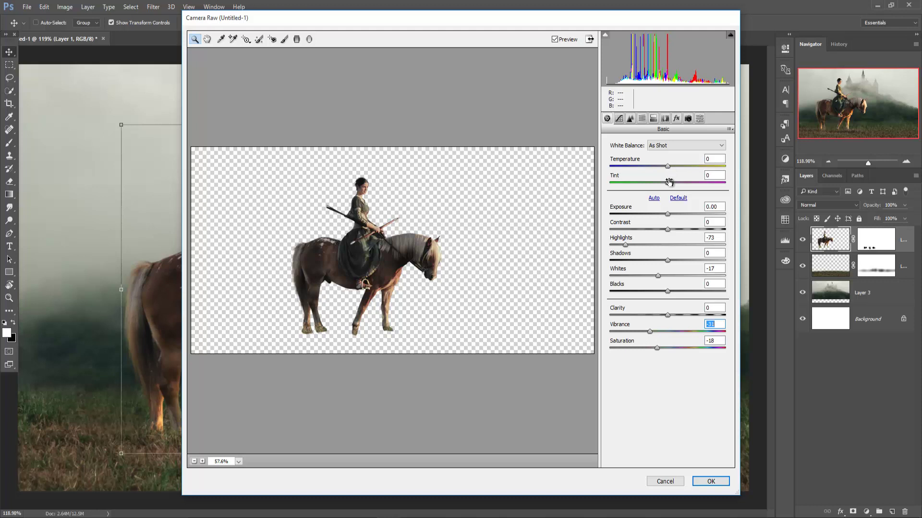
{"action": "left_click_drag", "start_coordinate": [668, 184], "coordinate": [660, 185]}
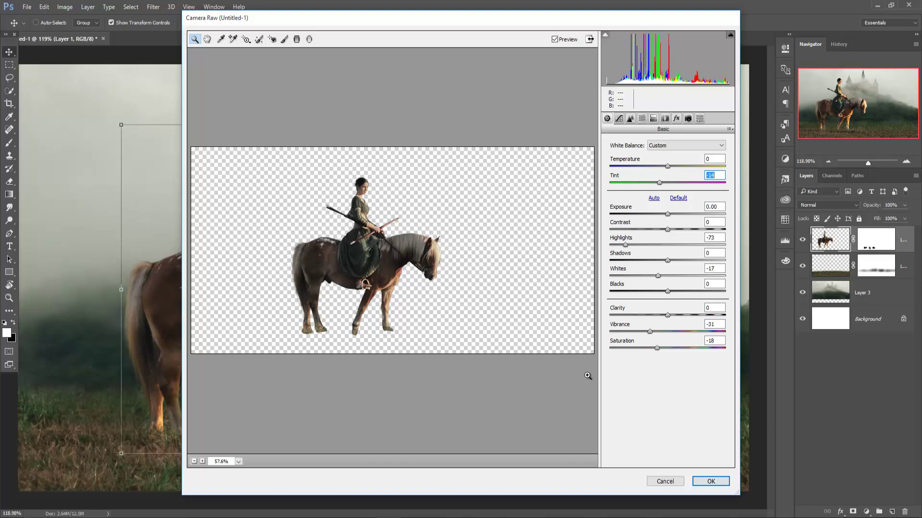
{"action": "left_click", "coordinate": [709, 482]}
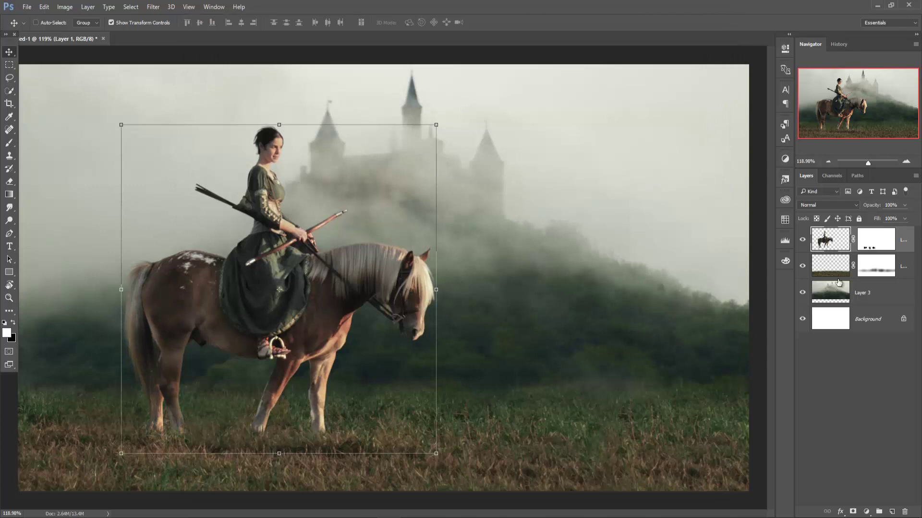
{"action": "left_click", "coordinate": [894, 244]}
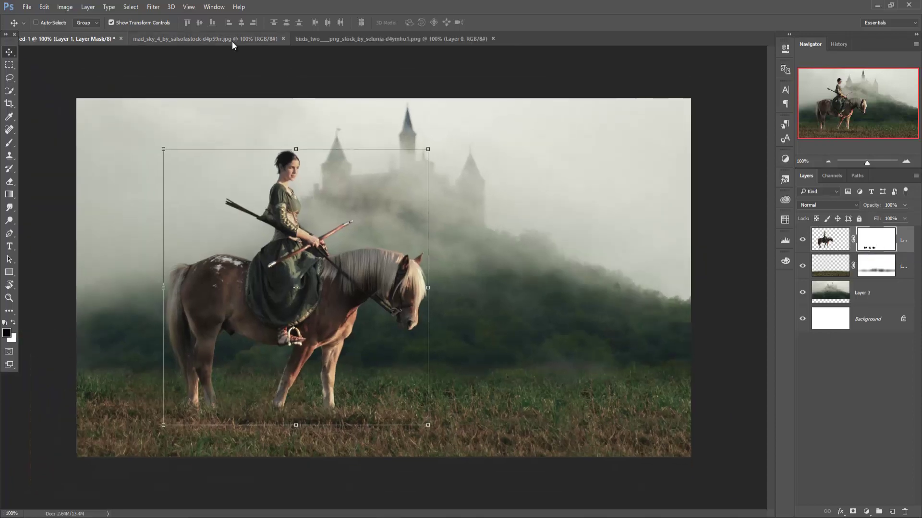
Step: Drag the mad_sky cloud photo into Untitled-1 as Layer 4 and align it to fill the canvas
{"action": "left_click", "coordinate": [227, 41]}
{"action": "mouse_move", "coordinate": [226, 41]}
{"action": "left_mouse_down"}
{"action": "mouse_move", "coordinate": [226, 66]}
{"action": "mouse_move", "coordinate": [562, 123]}
{"action": "left_mouse_up"}
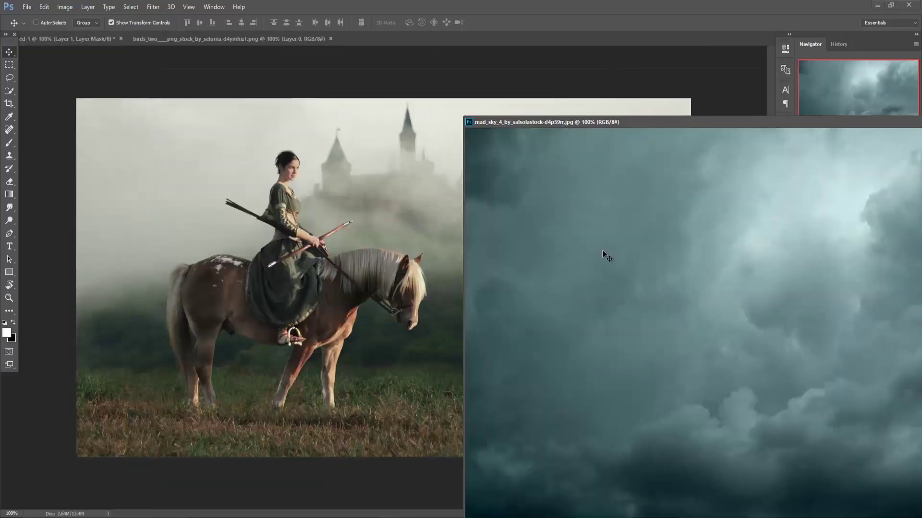
{"action": "left_click_drag", "start_coordinate": [604, 256], "coordinate": [416, 248]}
{"action": "left_click_drag", "start_coordinate": [769, 125], "coordinate": [549, 144]}
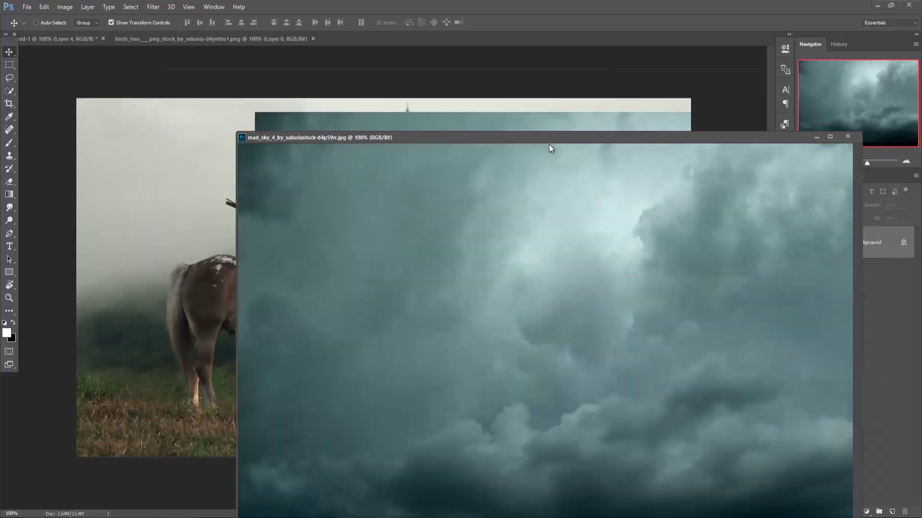
{"action": "left_click", "coordinate": [820, 138]}
{"action": "left_click_drag", "start_coordinate": [658, 185], "coordinate": [479, 173]}
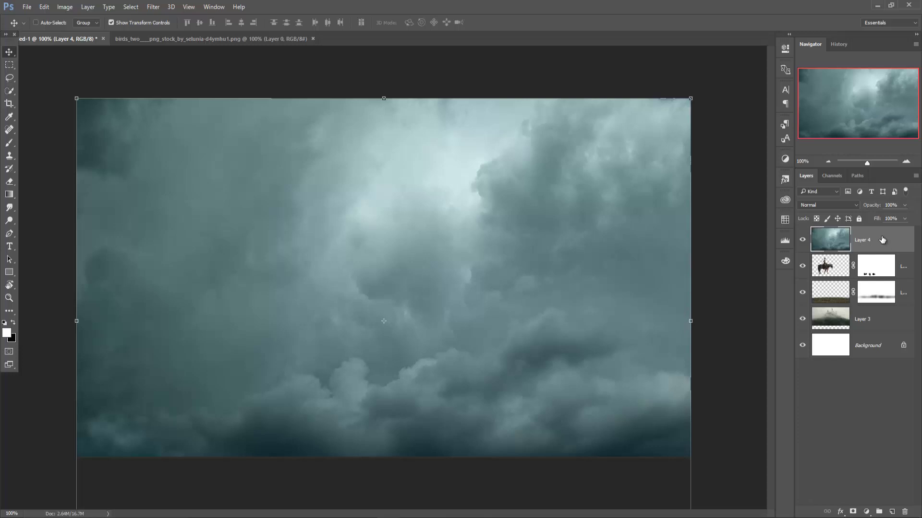
{"action": "left_click", "coordinate": [153, 7]}
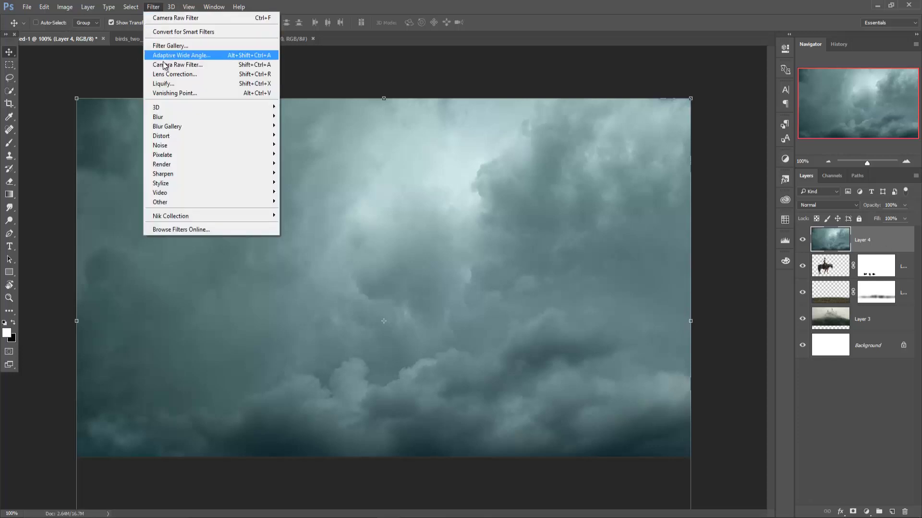
Step: Grade the cloud layer with Camera Raw: lower vibrance and saturation, warm the temperature slightly
{"action": "left_click", "coordinate": [175, 64]}
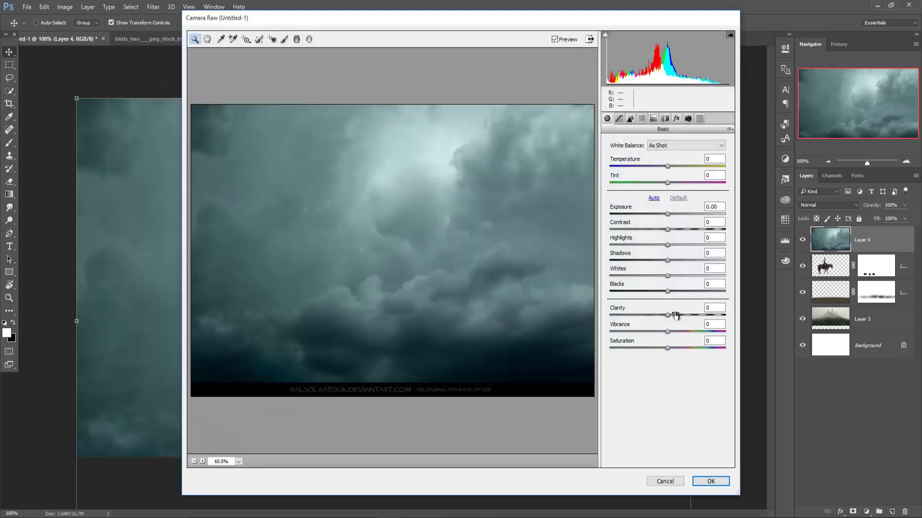
{"action": "mouse_move", "coordinate": [667, 331]}
{"action": "left_mouse_down"}
{"action": "mouse_move", "coordinate": [631, 337]}
{"action": "mouse_move", "coordinate": [647, 348]}
{"action": "left_mouse_up"}
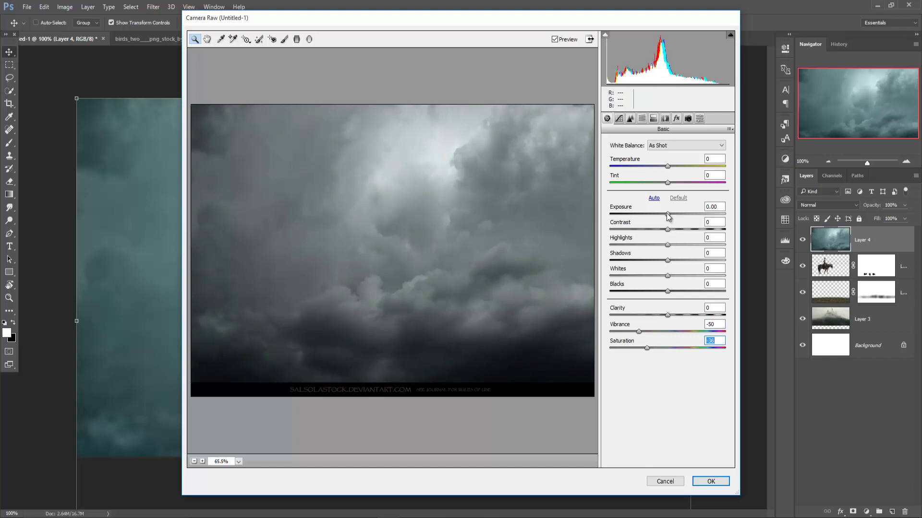
{"action": "mouse_move", "coordinate": [667, 214]}
{"action": "left_mouse_down"}
{"action": "mouse_move", "coordinate": [677, 214]}
{"action": "mouse_move", "coordinate": [642, 230]}
{"action": "left_mouse_up"}
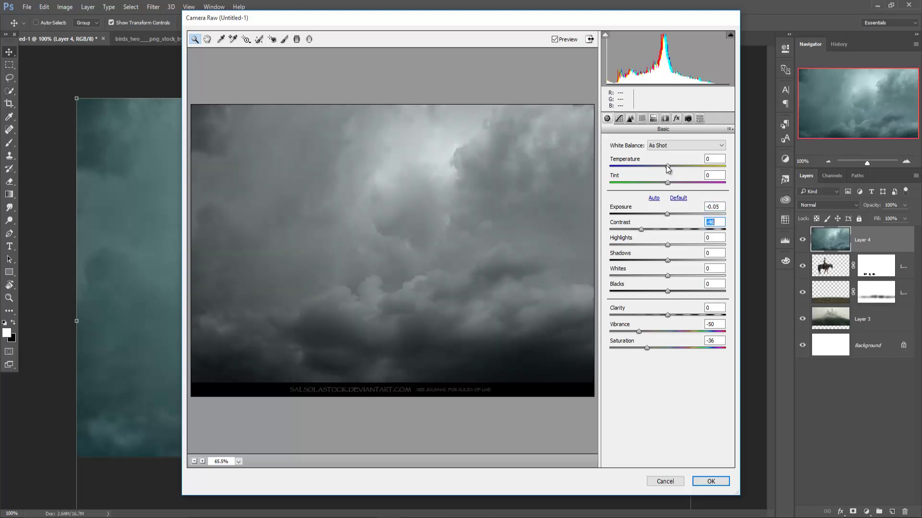
{"action": "left_click_drag", "start_coordinate": [667, 166], "coordinate": [678, 170]}
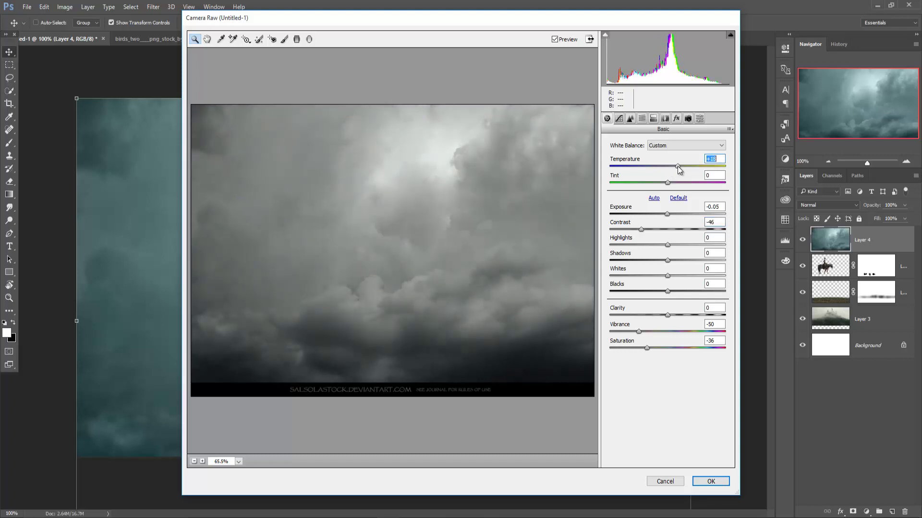
{"action": "left_click", "coordinate": [695, 481]}
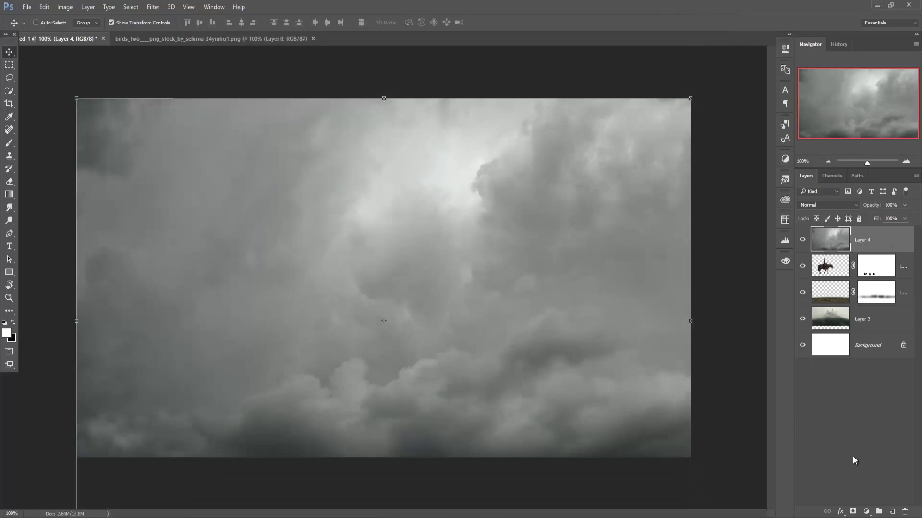
Step: Add a mask to Layer 4 and set a black soft round brush at 18% opacity, size 400
{"action": "left_click", "coordinate": [854, 512]}
{"action": "left_click", "coordinate": [9, 143]}
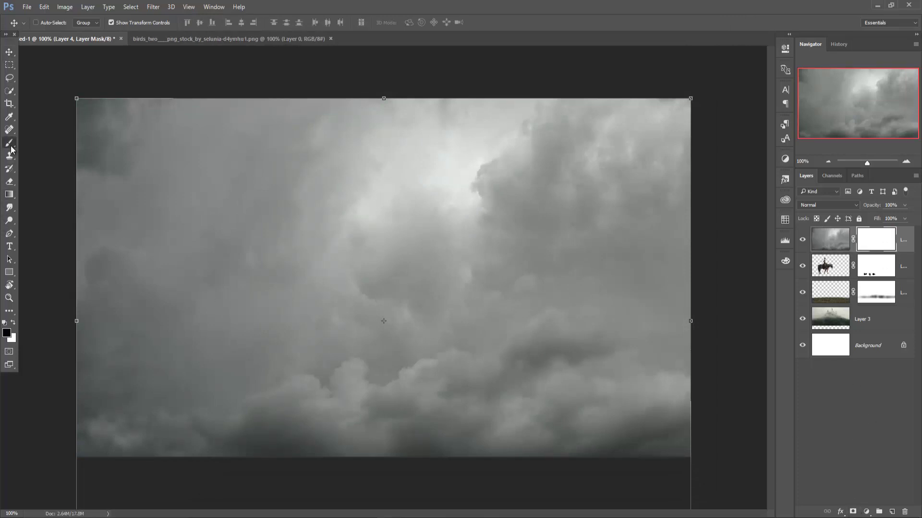
{"action": "key", "text": "x"}
{"action": "left_click", "coordinate": [202, 23]}
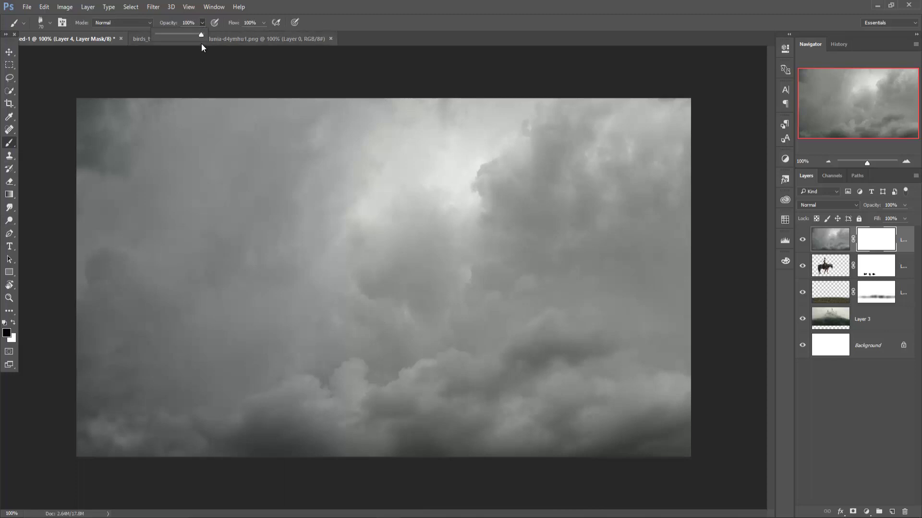
{"action": "left_click_drag", "start_coordinate": [201, 35], "coordinate": [199, 35]}
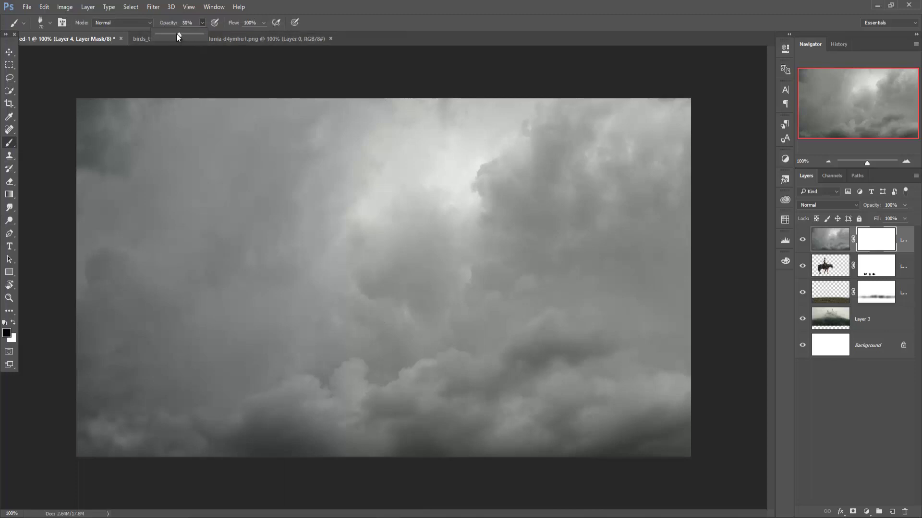
{"action": "left_click", "coordinate": [48, 25]}
{"action": "scroll", "coordinate": [80, 144], "scroll_direction": "up", "scroll_amount": 5}
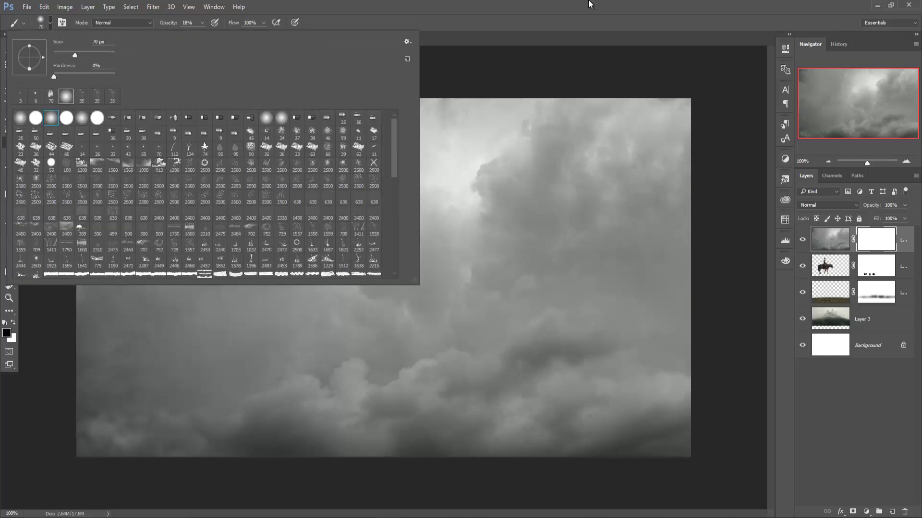
{"action": "double_click", "coordinate": [66, 115]}
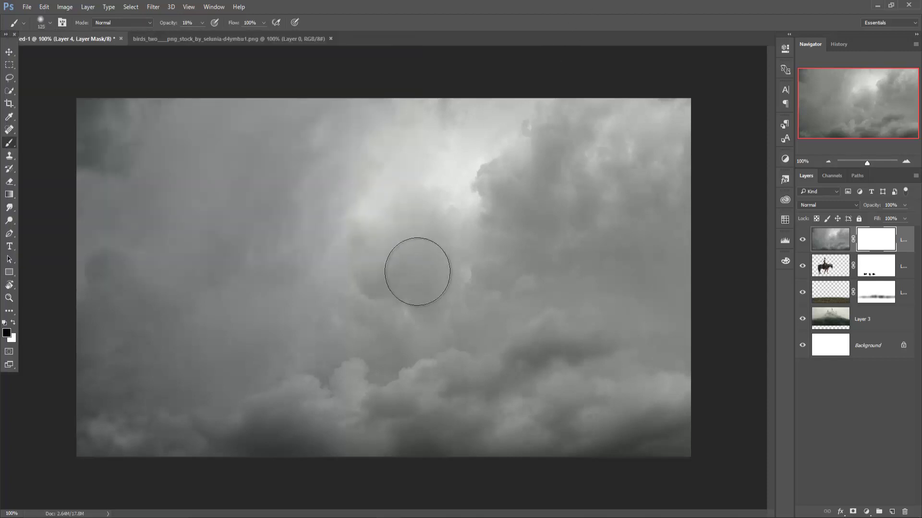
{"action": "left_click_drag", "start_coordinate": [415, 259], "coordinate": [418, 273]}
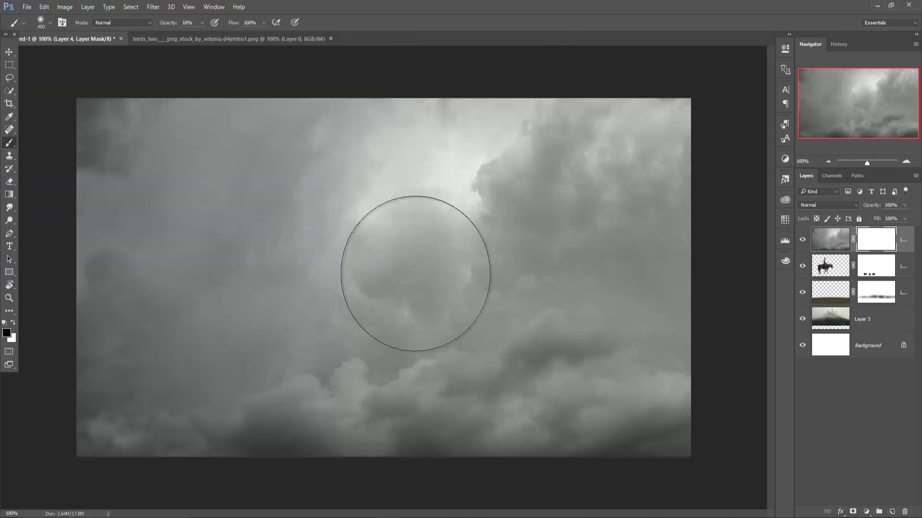
Step: Paint the mask over the rider, castle, hills, horse and top-left sky to thin the clouds to fog
{"action": "mouse_move", "coordinate": [234, 139]}
{"action": "left_mouse_down"}
{"action": "mouse_move", "coordinate": [416, 161]}
{"action": "mouse_move", "coordinate": [608, 140]}
{"action": "mouse_move", "coordinate": [394, 162]}
{"action": "mouse_move", "coordinate": [391, 185]}
{"action": "mouse_move", "coordinate": [164, 206]}
{"action": "mouse_move", "coordinate": [148, 149]}
{"action": "mouse_move", "coordinate": [330, 203]}
{"action": "mouse_move", "coordinate": [578, 195]}
{"action": "mouse_move", "coordinate": [621, 210]}
{"action": "mouse_move", "coordinate": [607, 195]}
{"action": "mouse_move", "coordinate": [556, 250]}
{"action": "mouse_move", "coordinate": [319, 355]}
{"action": "mouse_move", "coordinate": [123, 350]}
{"action": "mouse_move", "coordinate": [294, 352]}
{"action": "mouse_move", "coordinate": [246, 309]}
{"action": "mouse_move", "coordinate": [196, 181]}
{"action": "mouse_move", "coordinate": [274, 165]}
{"action": "mouse_move", "coordinate": [445, 316]}
{"action": "mouse_move", "coordinate": [598, 334]}
{"action": "mouse_move", "coordinate": [652, 323]}
{"action": "mouse_move", "coordinate": [595, 317]}
{"action": "mouse_move", "coordinate": [623, 326]}
{"action": "mouse_move", "coordinate": [399, 356]}
{"action": "mouse_move", "coordinate": [376, 329]}
{"action": "mouse_move", "coordinate": [693, 360]}
{"action": "left_mouse_up"}
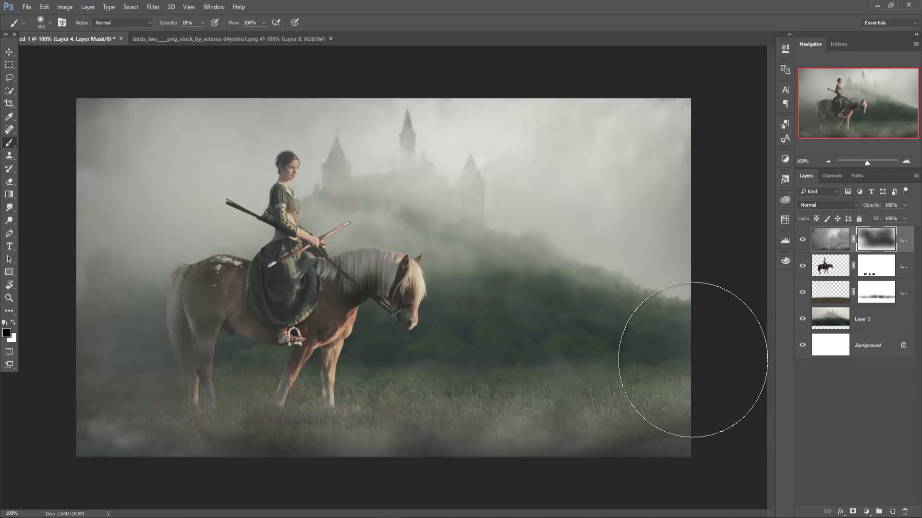
{"action": "left_click_drag", "start_coordinate": [693, 360], "coordinate": [496, 338]}
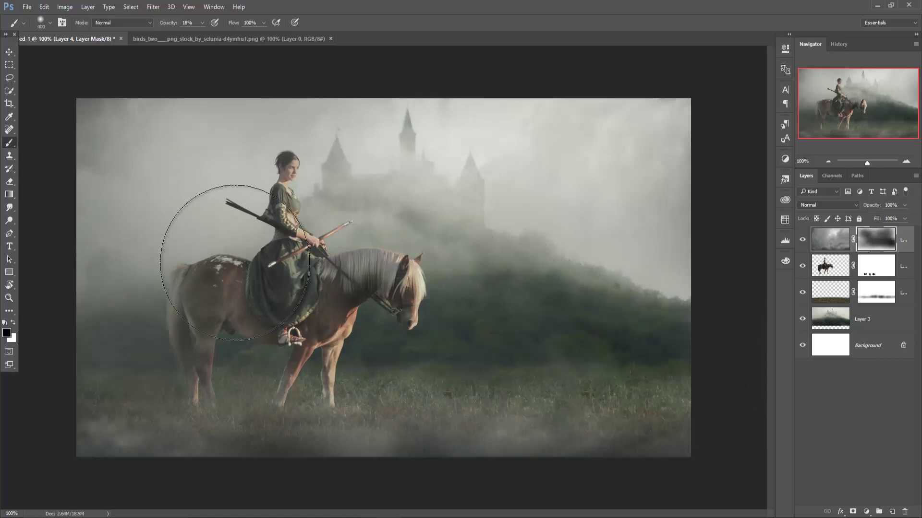
{"action": "mouse_move", "coordinate": [213, 310]}
{"action": "left_mouse_down"}
{"action": "mouse_move", "coordinate": [221, 323]}
{"action": "mouse_move", "coordinate": [232, 284]}
{"action": "mouse_move", "coordinate": [210, 268]}
{"action": "mouse_move", "coordinate": [340, 288]}
{"action": "left_mouse_up"}
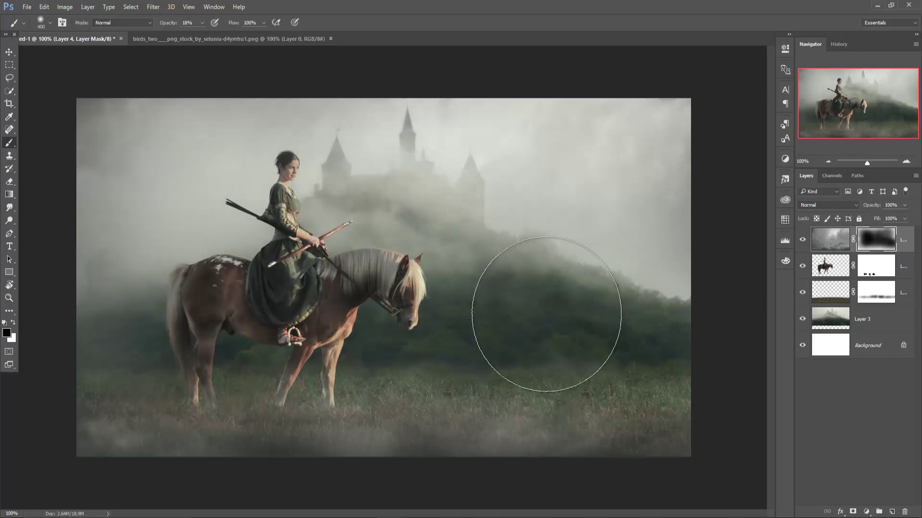
{"action": "mouse_move", "coordinate": [245, 319]}
{"action": "left_mouse_down"}
{"action": "mouse_move", "coordinate": [235, 329]}
{"action": "mouse_move", "coordinate": [344, 329]}
{"action": "mouse_move", "coordinate": [359, 347]}
{"action": "left_mouse_up"}
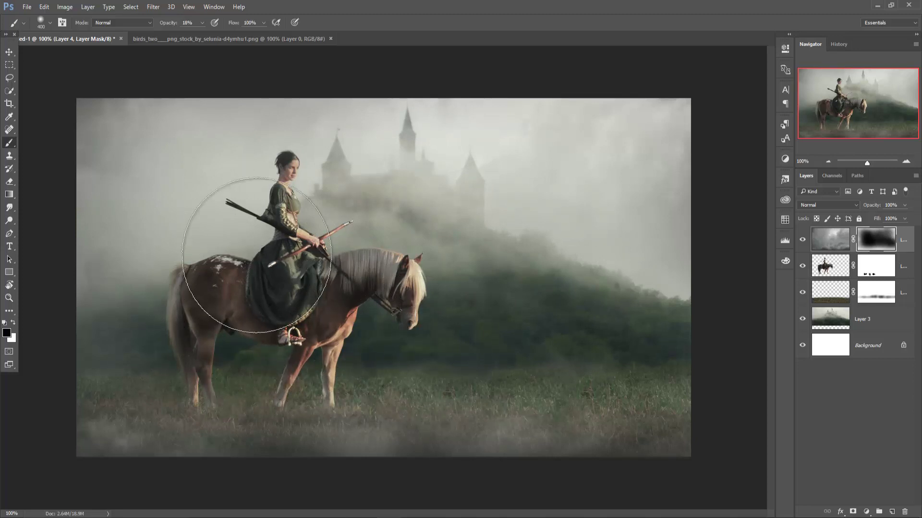
{"action": "mouse_move", "coordinate": [112, 181]}
{"action": "left_mouse_down"}
{"action": "mouse_move", "coordinate": [113, 93]}
{"action": "mouse_move", "coordinate": [185, 103]}
{"action": "left_mouse_up"}
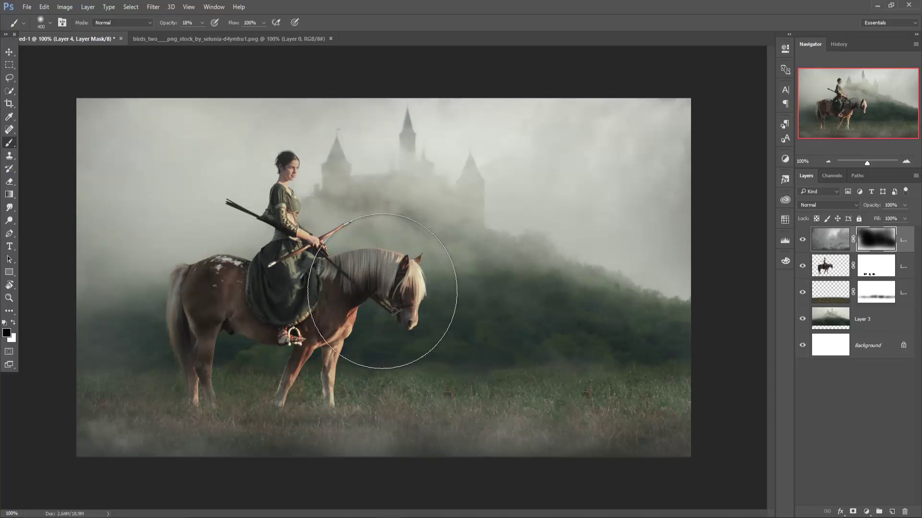
{"action": "left_click", "coordinate": [8, 50]}
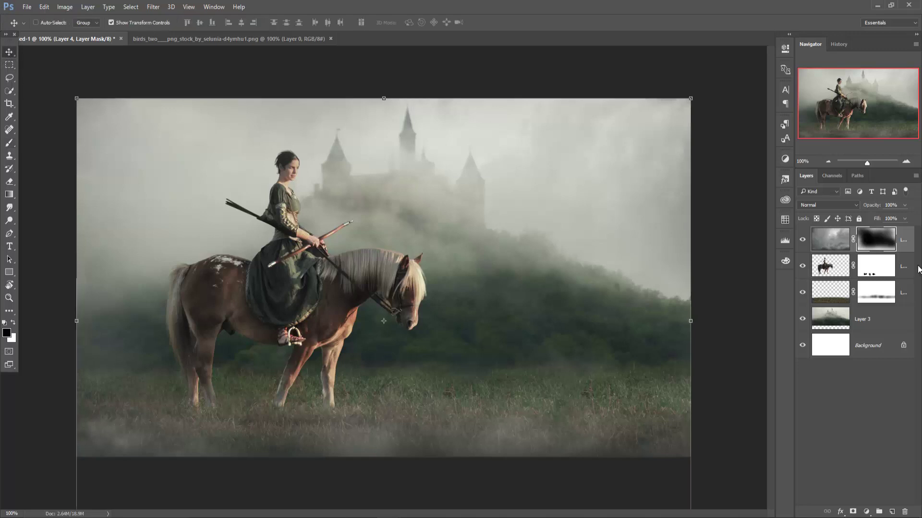
Step: Add a Color Balance adjustment with midtones Cyan-Red about -12 and Yellow-Blue +20
{"action": "left_click", "coordinate": [903, 243]}
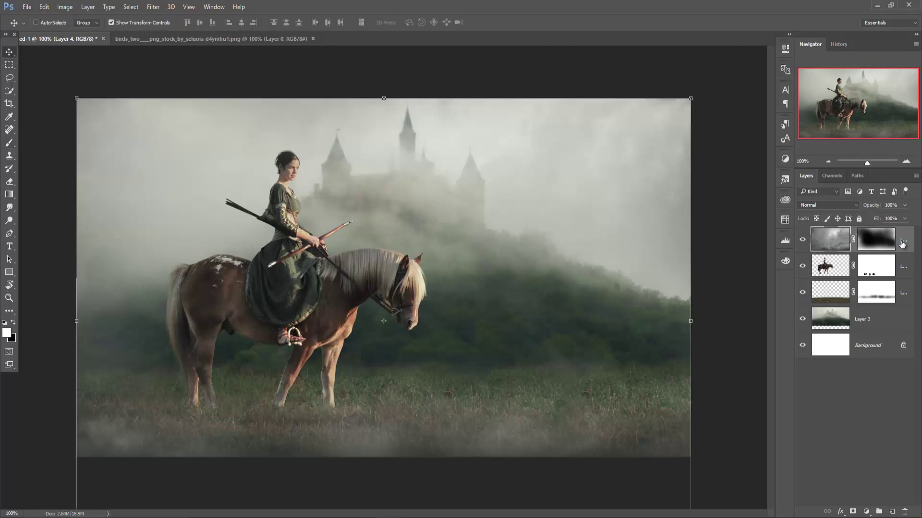
{"action": "left_click", "coordinate": [867, 512]}
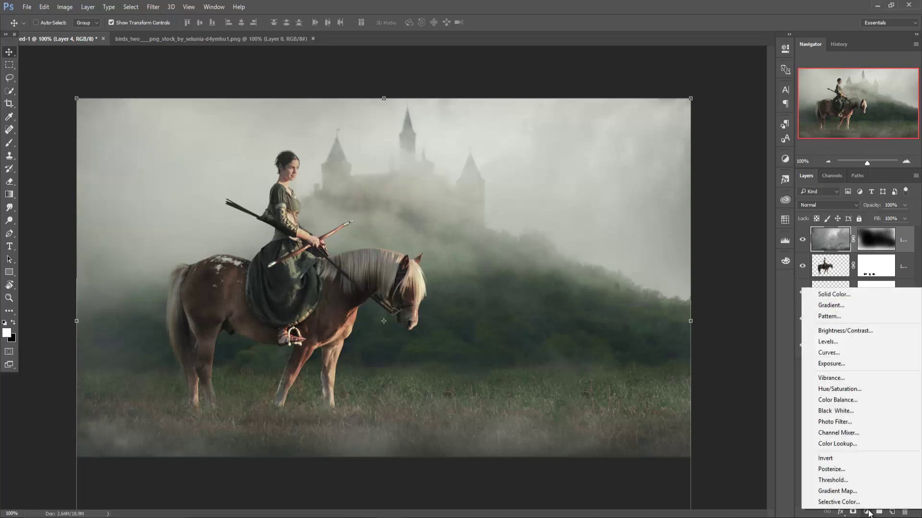
{"action": "left_click", "coordinate": [824, 397]}
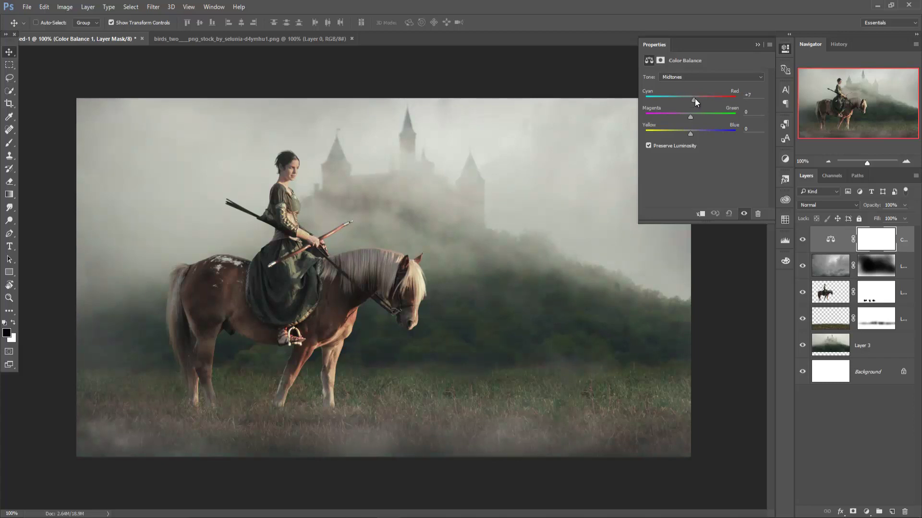
{"action": "left_click_drag", "start_coordinate": [696, 99], "coordinate": [685, 99]}
{"action": "left_click_drag", "start_coordinate": [690, 134], "coordinate": [700, 134]}
{"action": "left_click", "coordinate": [757, 44]}
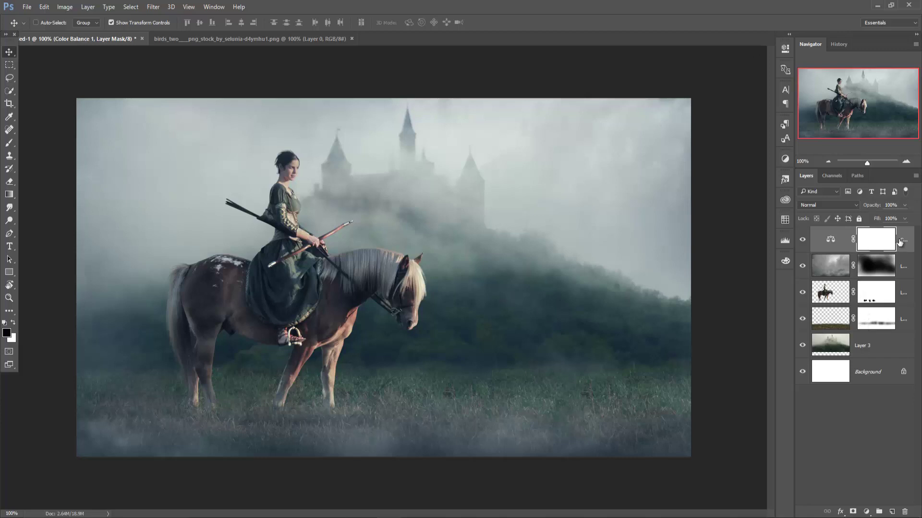
Step: Reset the default colours and select the horse-and-rider layer
{"action": "key", "text": "ctrl+2"}
{"action": "key", "text": "x"}
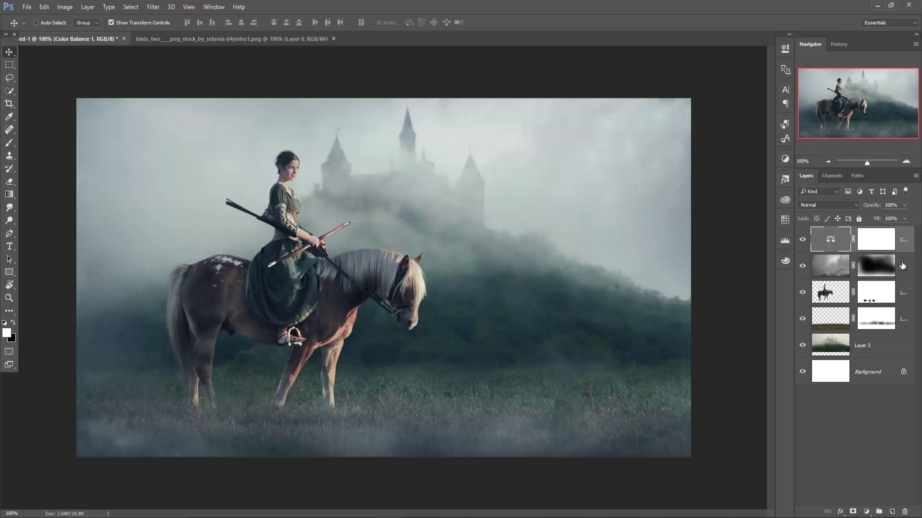
{"action": "left_click", "coordinate": [906, 293]}
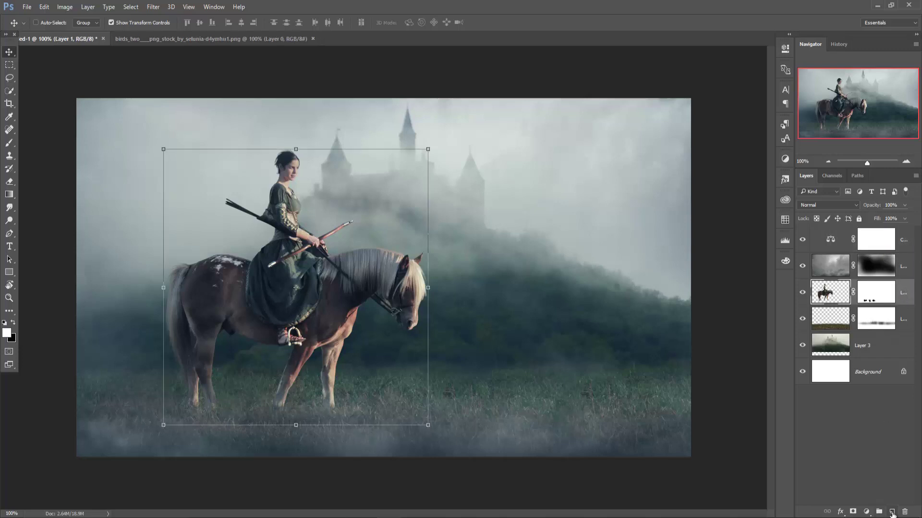
Step: Create a new layer above the rider filled with 50% Gray
{"action": "left_click", "coordinate": [892, 512]}
{"action": "left_click", "coordinate": [41, 7]}
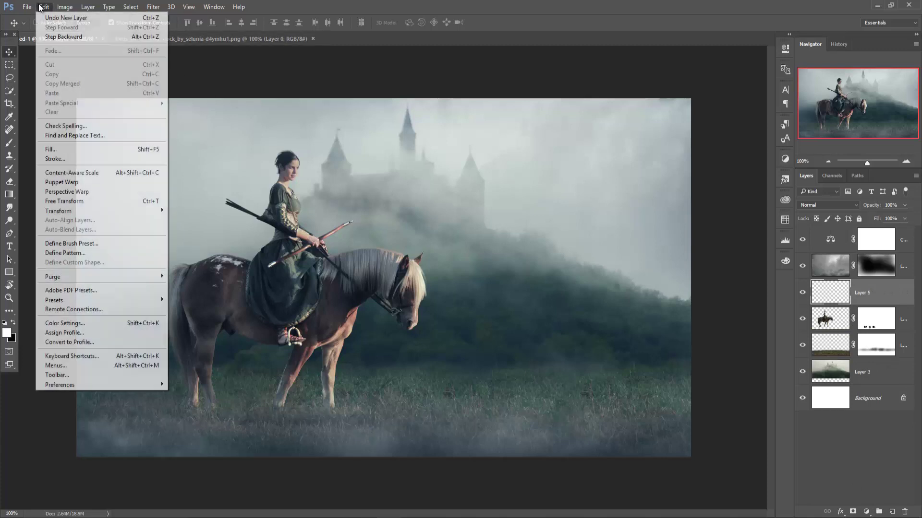
{"action": "left_click", "coordinate": [51, 149]}
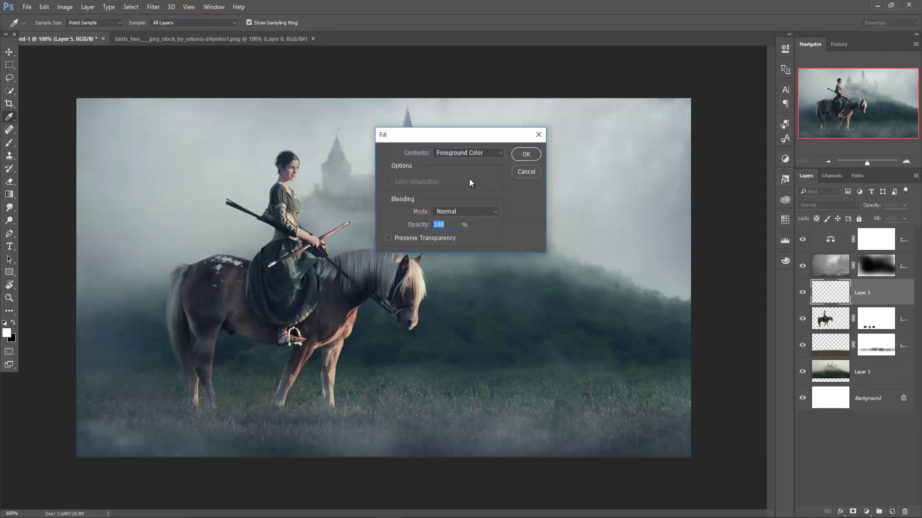
{"action": "left_click", "coordinate": [479, 153]}
{"action": "left_click", "coordinate": [465, 212]}
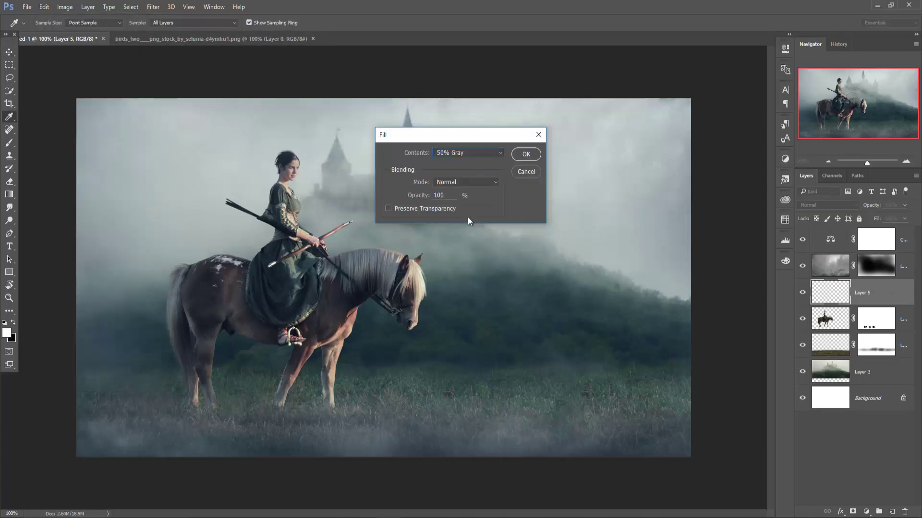
{"action": "left_click", "coordinate": [526, 154]}
Step: Clip the gray layer to the horse-and-rider layer and set its blend mode to Overlay
{"action": "key", "text": "v"}
{"action": "right_click", "coordinate": [873, 293]}
{"action": "left_click", "coordinate": [790, 245]}
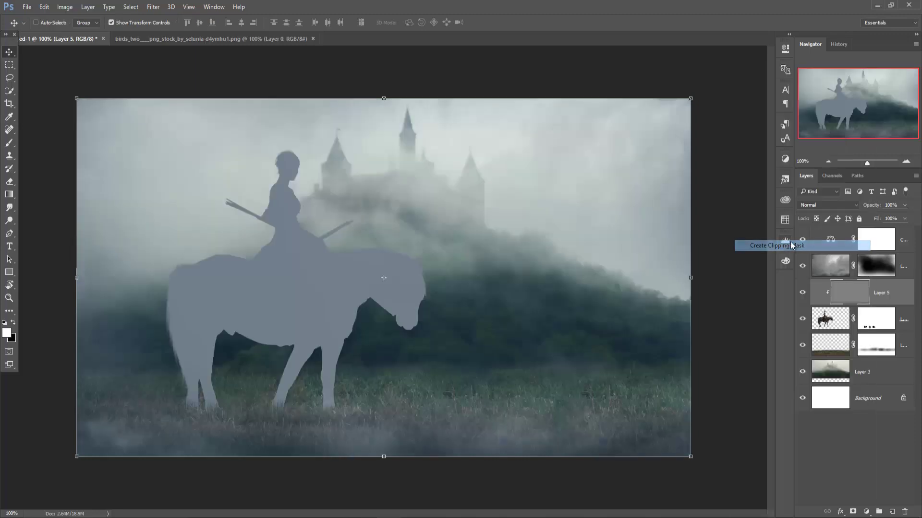
{"action": "left_click", "coordinate": [826, 205]}
{"action": "left_click", "coordinate": [816, 291]}
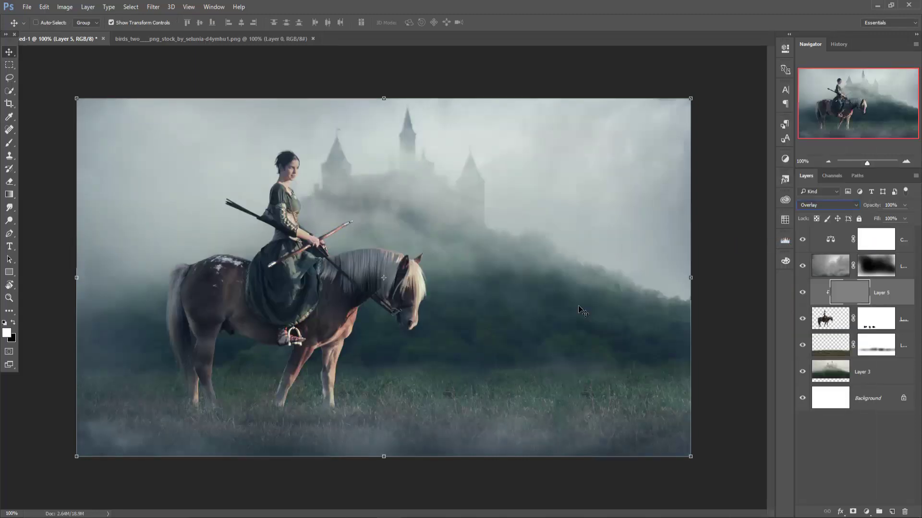
{"action": "left_click", "coordinate": [9, 220]}
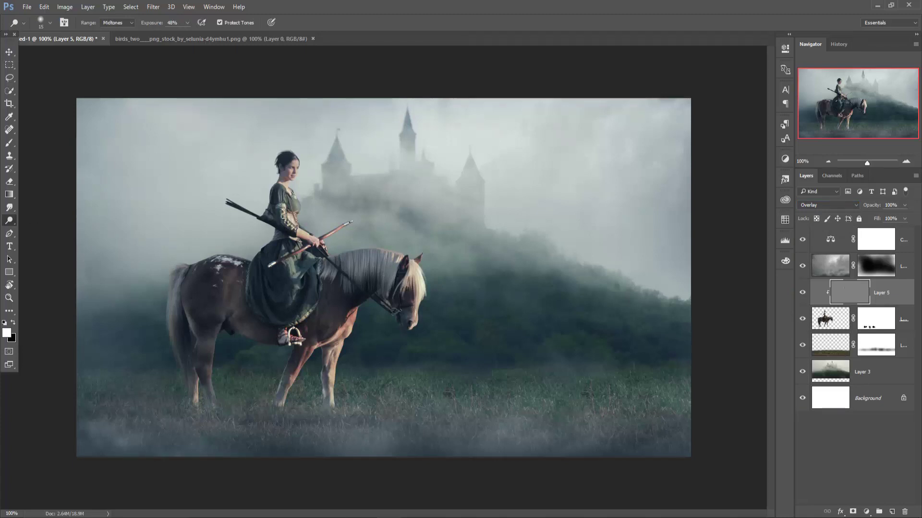
Step: Dodge the rider's arm and the horse's legs, mane and hindquarters on the gray Overlay layer
{"action": "left_click_drag", "start_coordinate": [283, 216], "coordinate": [298, 206]}
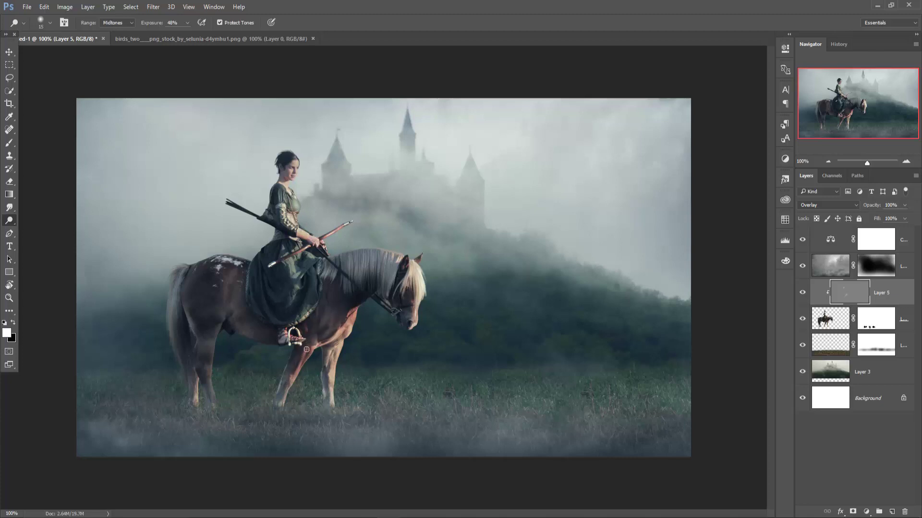
{"action": "left_click_drag", "start_coordinate": [307, 350], "coordinate": [286, 388]}
{"action": "left_click_drag", "start_coordinate": [233, 267], "coordinate": [204, 361]}
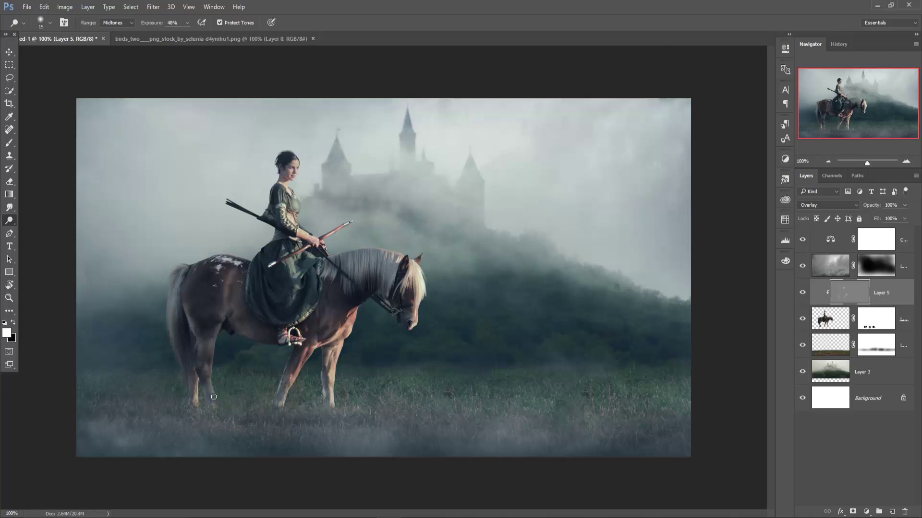
{"action": "left_click_drag", "start_coordinate": [213, 397], "coordinate": [198, 365]}
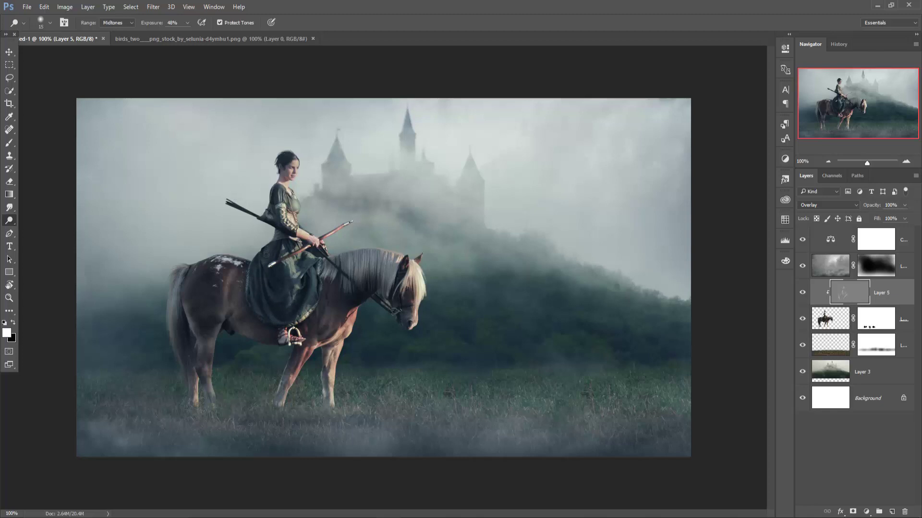
{"action": "mouse_move", "coordinate": [352, 256]}
{"action": "left_mouse_down"}
{"action": "mouse_move", "coordinate": [403, 262]}
{"action": "mouse_move", "coordinate": [331, 257]}
{"action": "left_mouse_up"}
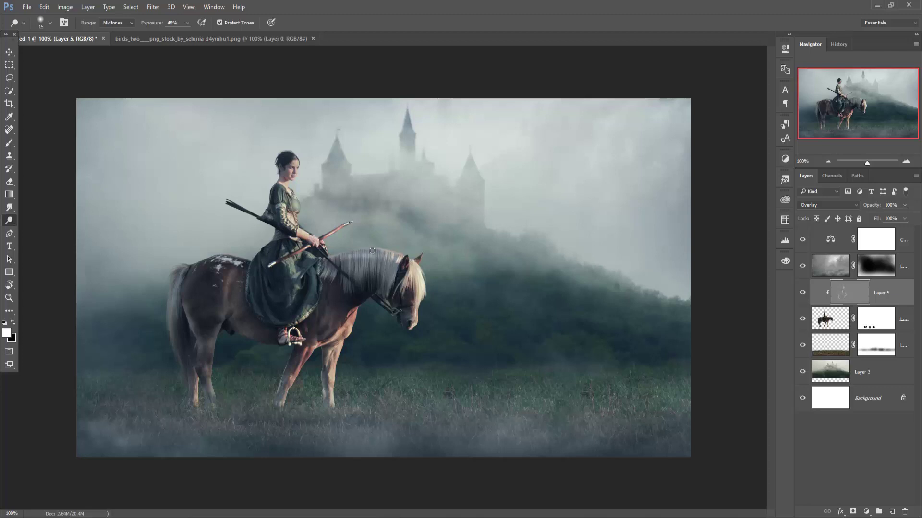
{"action": "mouse_move", "coordinate": [353, 251]}
{"action": "left_mouse_down"}
{"action": "mouse_move", "coordinate": [338, 266]}
{"action": "mouse_move", "coordinate": [325, 262]}
{"action": "mouse_move", "coordinate": [316, 313]}
{"action": "left_mouse_up"}
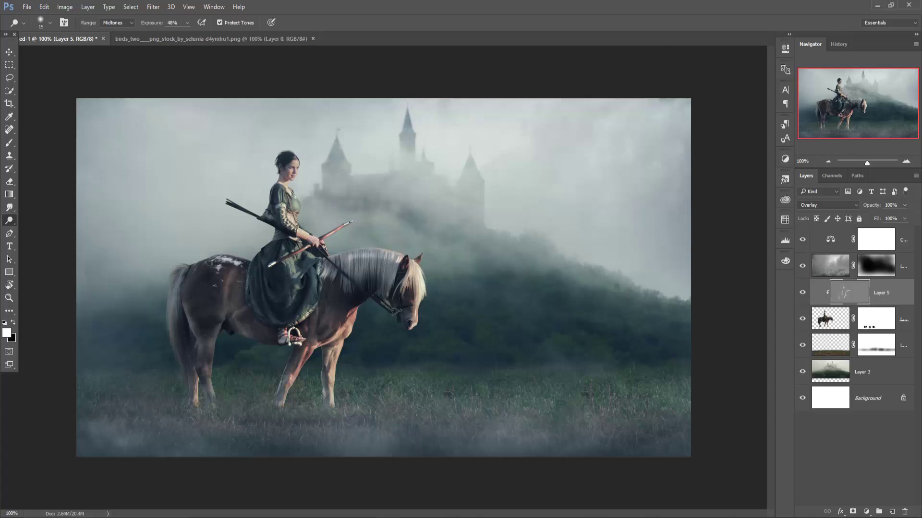
{"action": "left_click_drag", "start_coordinate": [181, 293], "coordinate": [197, 332]}
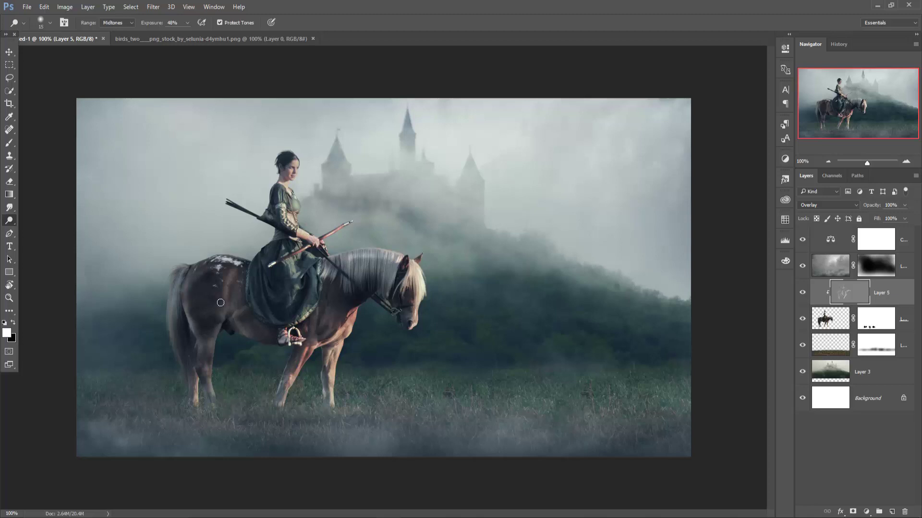
{"action": "key", "text": "bracketright"}
{"action": "key", "text": "bracketright"}
Step: Copy the birds PNG into the horseback composite as a new layer
{"action": "left_click", "coordinate": [9, 52]}
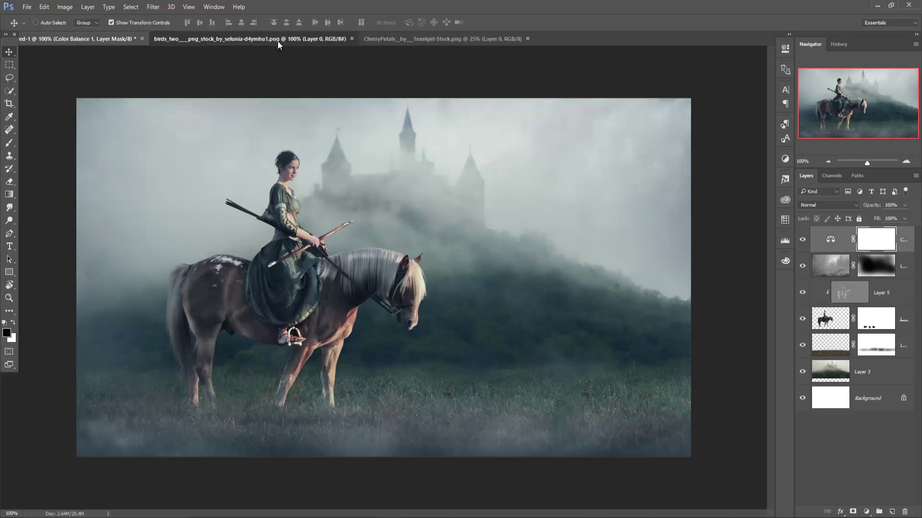
{"action": "left_click", "coordinate": [280, 38]}
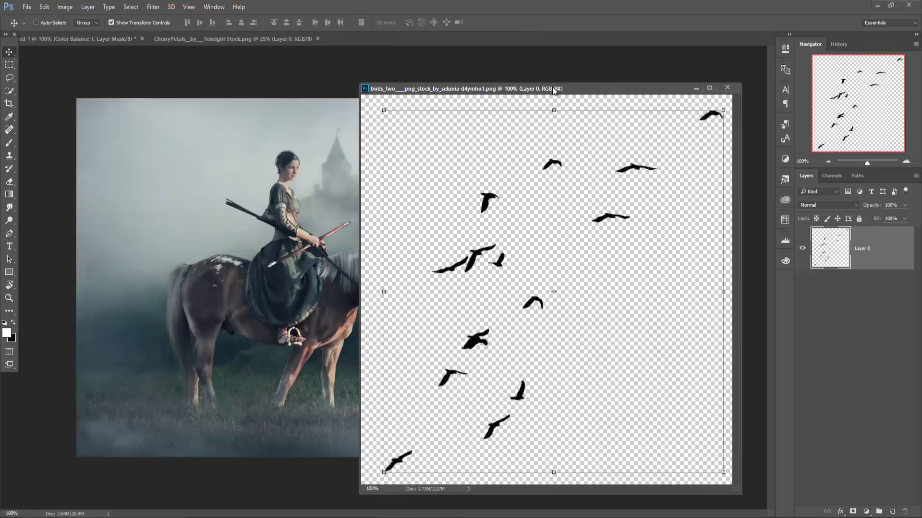
{"action": "left_click_drag", "start_coordinate": [281, 39], "coordinate": [627, 89]}
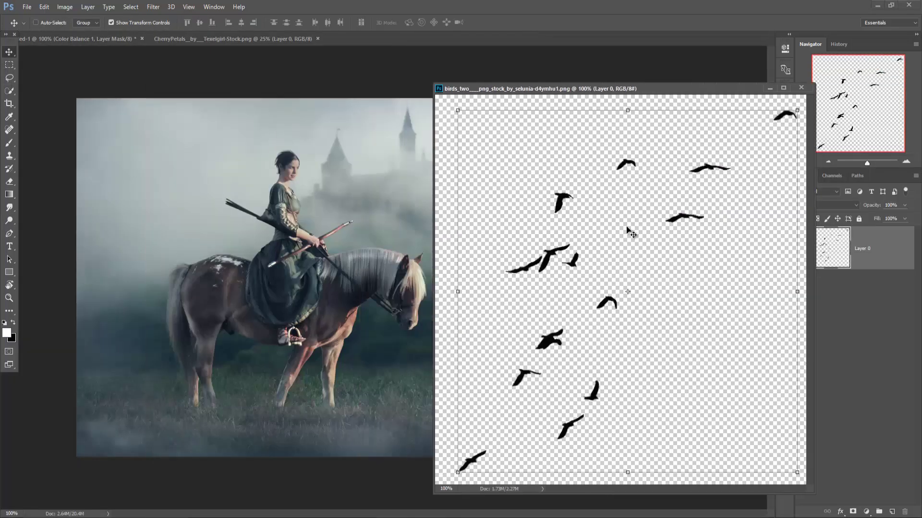
{"action": "left_click_drag", "start_coordinate": [423, 165], "coordinate": [422, 166]}
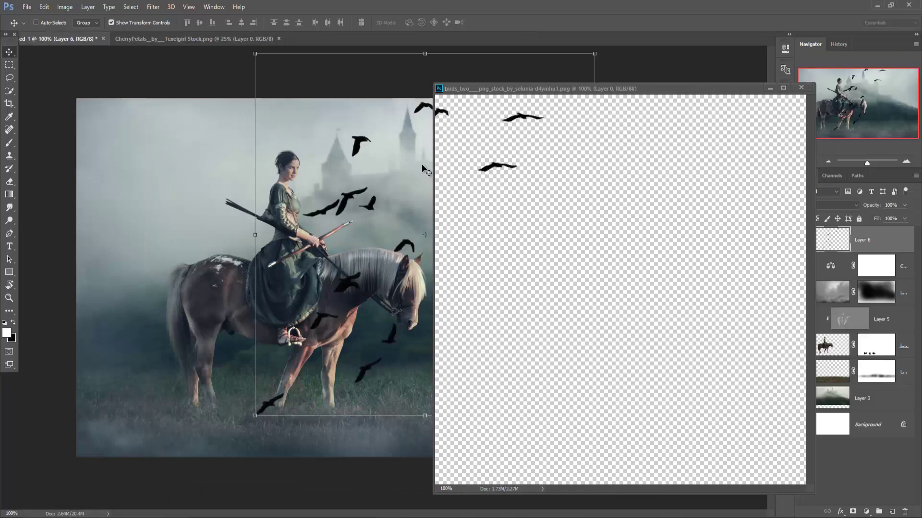
{"action": "left_click", "coordinate": [769, 88]}
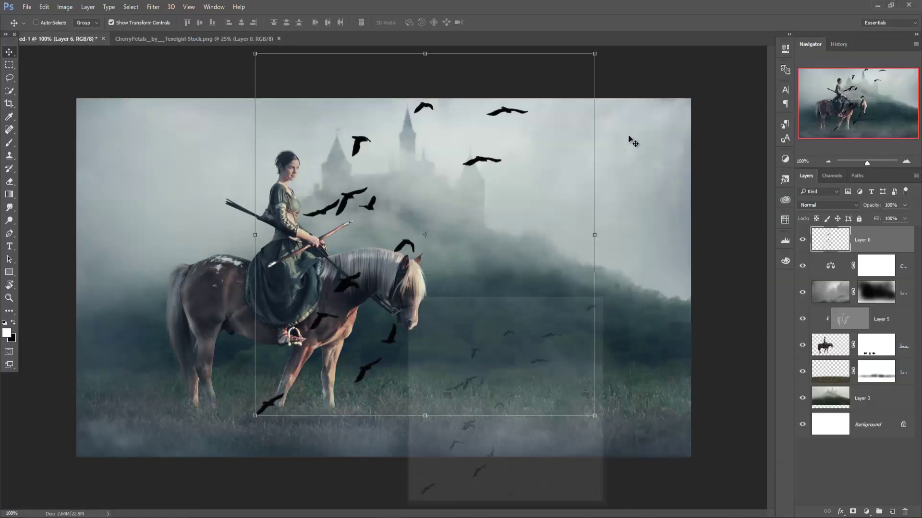
Step: Scale the flock down, move it to the upper-right sky, tilt it about 5° and commit
{"action": "left_click_drag", "start_coordinate": [594, 53], "coordinate": [509, 203]}
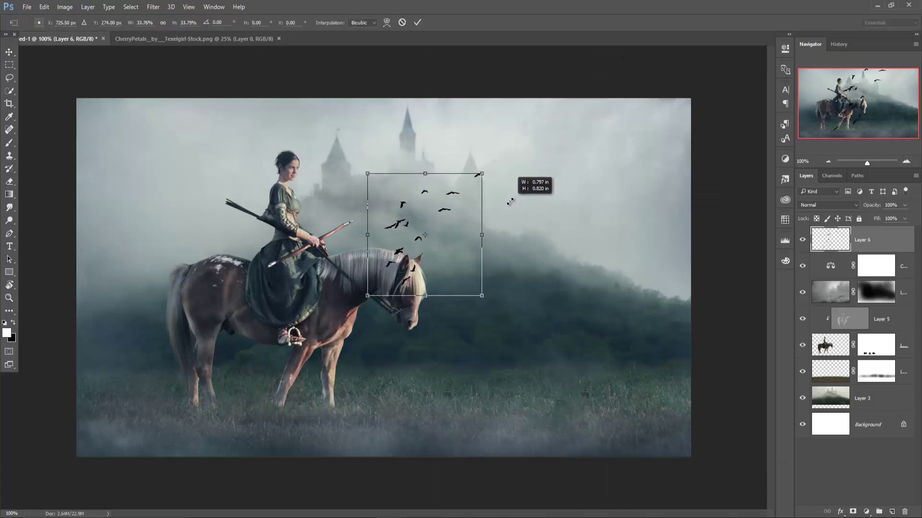
{"action": "left_click_drag", "start_coordinate": [444, 215], "coordinate": [617, 149]}
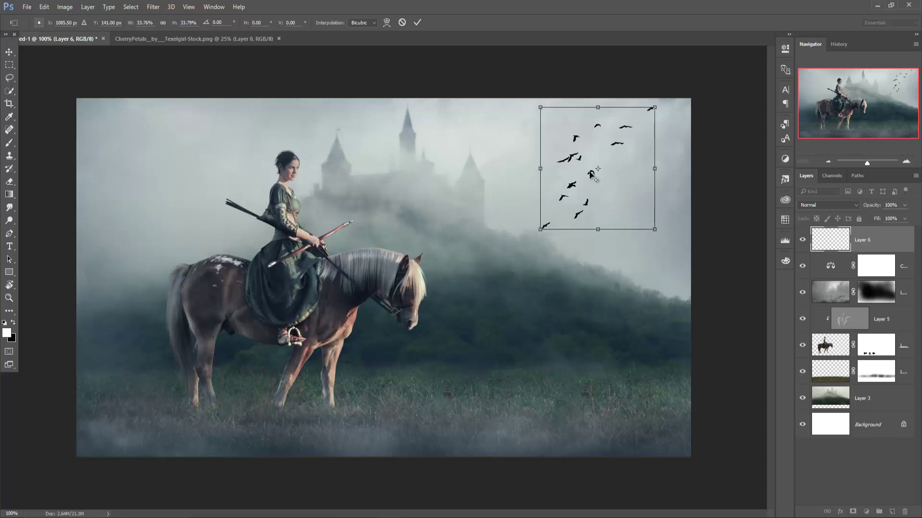
{"action": "left_click_drag", "start_coordinate": [598, 169], "coordinate": [594, 172]}
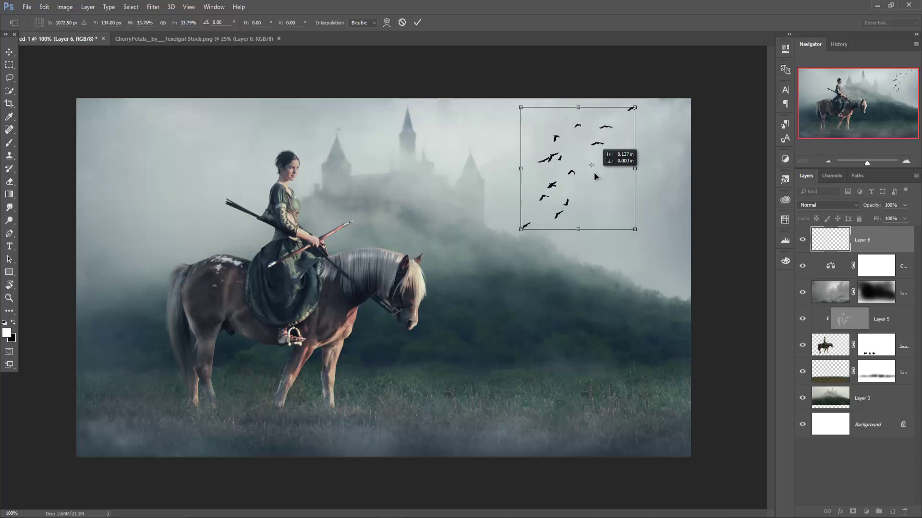
{"action": "left_click_drag", "start_coordinate": [650, 103], "coordinate": [656, 110]}
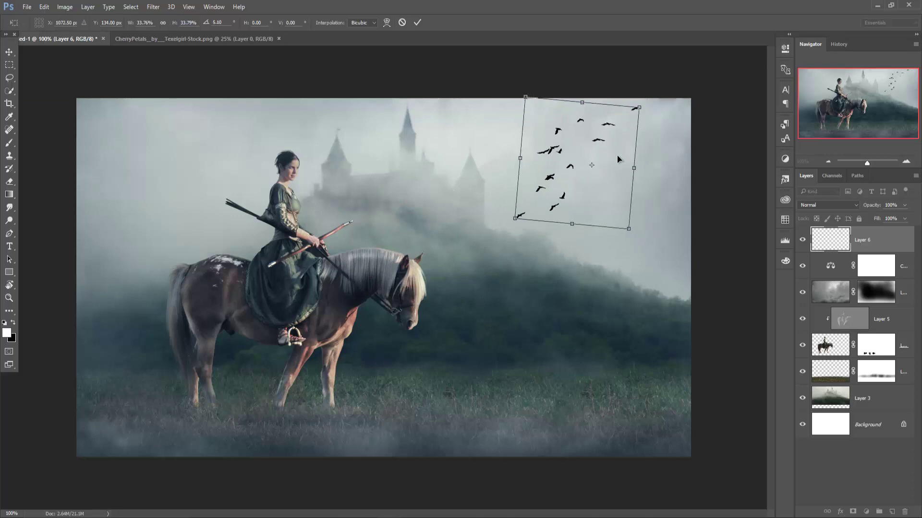
{"action": "left_click_drag", "start_coordinate": [617, 158], "coordinate": [613, 171]}
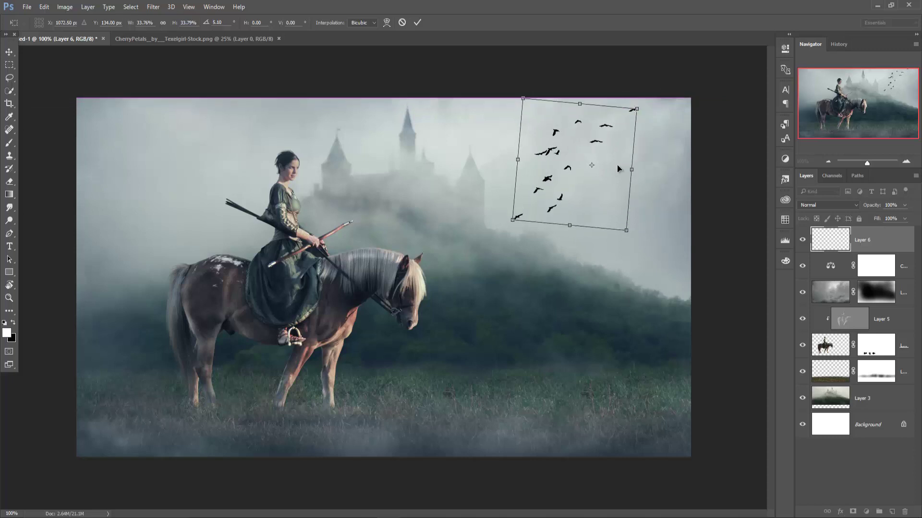
{"action": "left_click", "coordinate": [418, 22]}
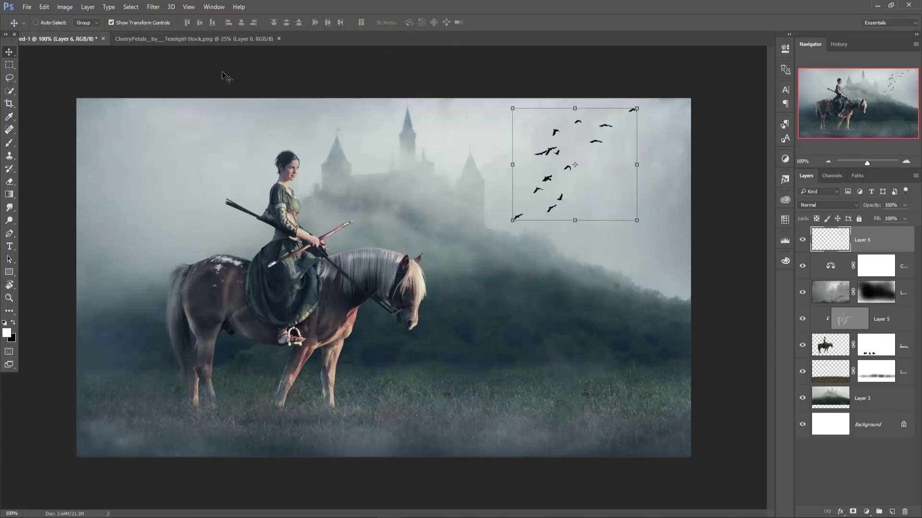
Step: Copy the CherryPetals image into the composite and close its window
{"action": "left_click", "coordinate": [200, 41]}
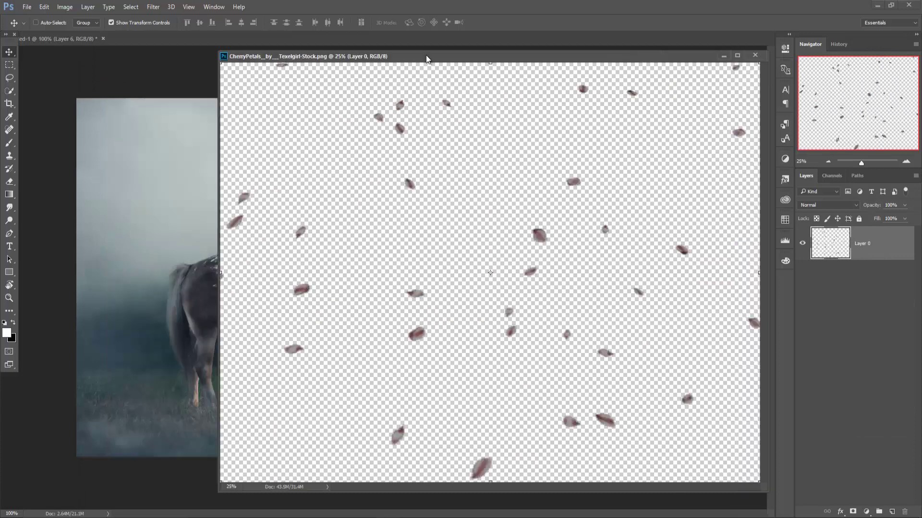
{"action": "left_click_drag", "start_coordinate": [206, 52], "coordinate": [591, 55]}
{"action": "left_click_drag", "start_coordinate": [594, 215], "coordinate": [361, 205]}
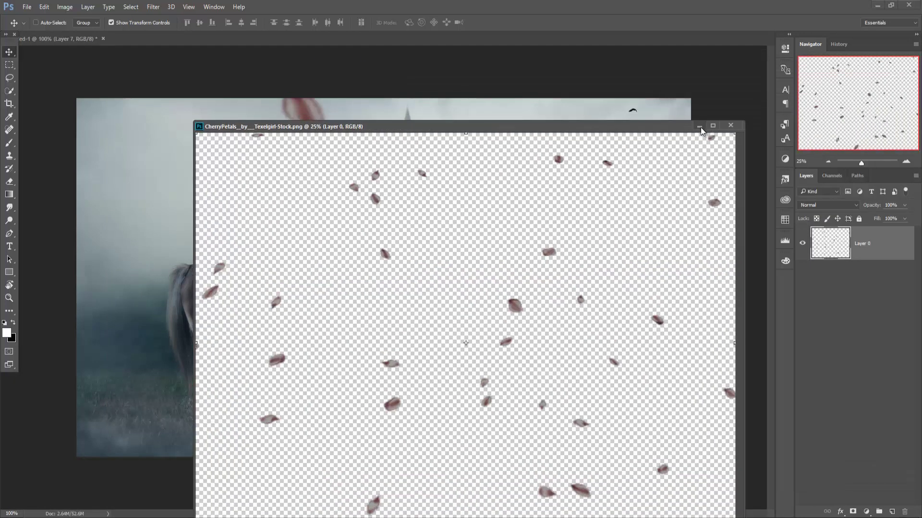
{"action": "left_click", "coordinate": [705, 131]}
{"action": "mouse_move", "coordinate": [176, 273]}
{"action": "left_mouse_down"}
{"action": "mouse_move", "coordinate": [232, 300]}
{"action": "mouse_move", "coordinate": [356, 232]}
{"action": "mouse_move", "coordinate": [391, 233]}
{"action": "left_mouse_up"}
Step: Stretch the petals layer to span the canvas from top to bottom and commit
{"action": "key", "text": "ctrl+t"}
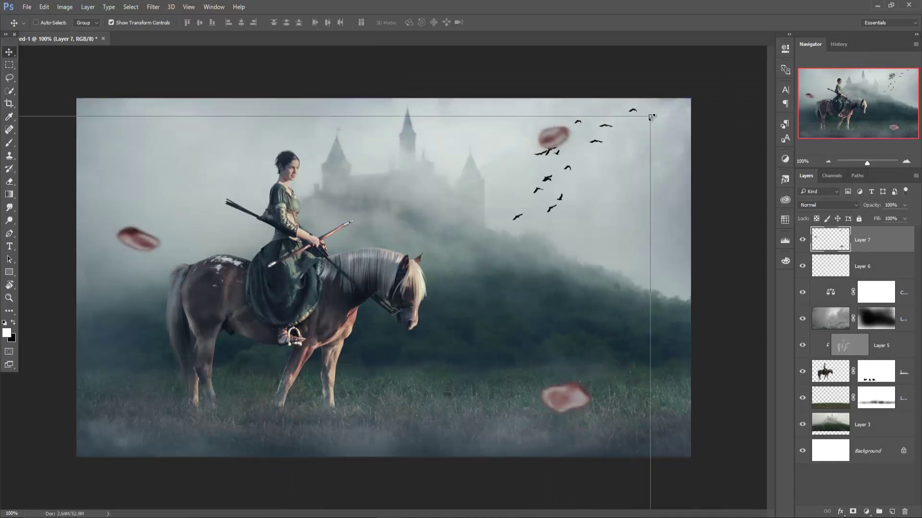
{"action": "mouse_move", "coordinate": [652, 117]}
{"action": "left_mouse_down"}
{"action": "mouse_move", "coordinate": [358, 345]}
{"action": "mouse_move", "coordinate": [643, 83]}
{"action": "mouse_move", "coordinate": [356, 321]}
{"action": "mouse_move", "coordinate": [644, 155]}
{"action": "mouse_move", "coordinate": [480, 264]}
{"action": "mouse_move", "coordinate": [593, 121]}
{"action": "mouse_move", "coordinate": [602, 124]}
{"action": "left_mouse_up"}
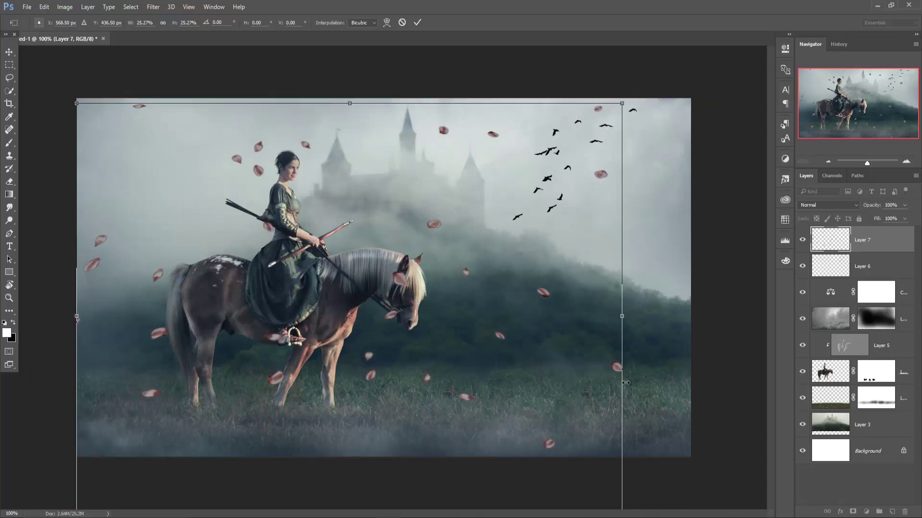
{"action": "left_click_drag", "start_coordinate": [622, 316], "coordinate": [691, 315]}
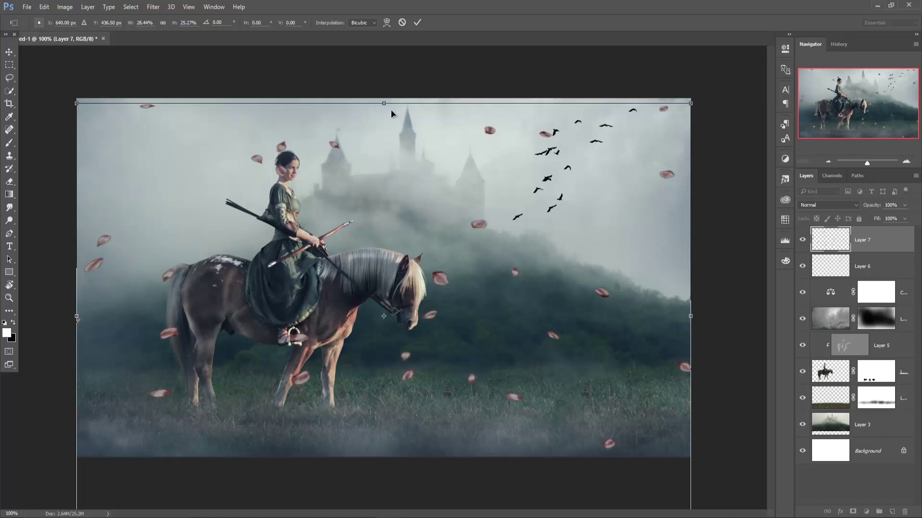
{"action": "left_click_drag", "start_coordinate": [384, 125], "coordinate": [384, 200]}
{"action": "mouse_move", "coordinate": [405, 236]}
{"action": "left_mouse_down"}
{"action": "mouse_move", "coordinate": [405, 134]}
{"action": "mouse_move", "coordinate": [402, 159]}
{"action": "left_mouse_up"}
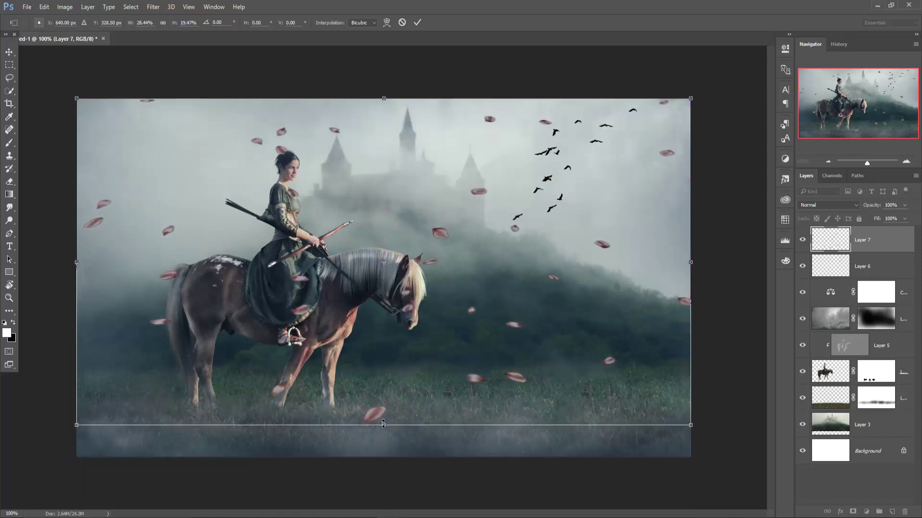
{"action": "left_click_drag", "start_coordinate": [384, 430], "coordinate": [381, 447]}
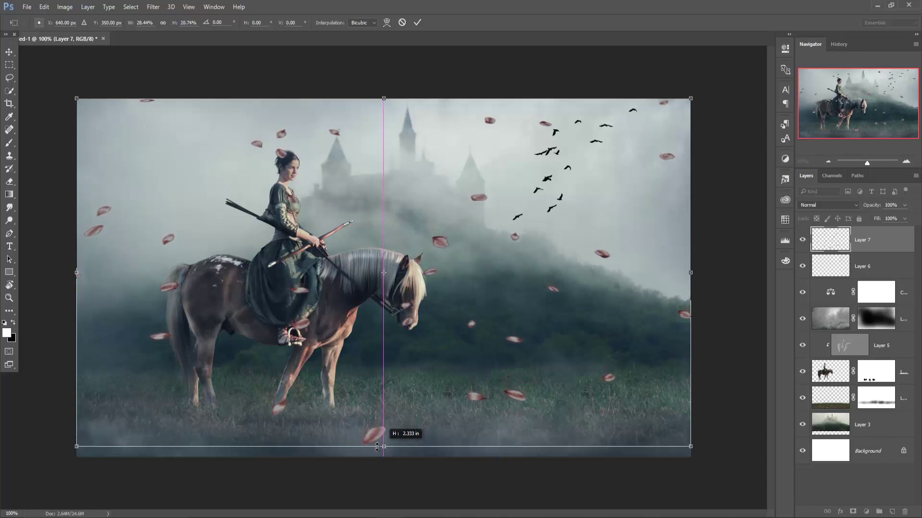
{"action": "left_click_drag", "start_coordinate": [377, 447], "coordinate": [378, 446]}
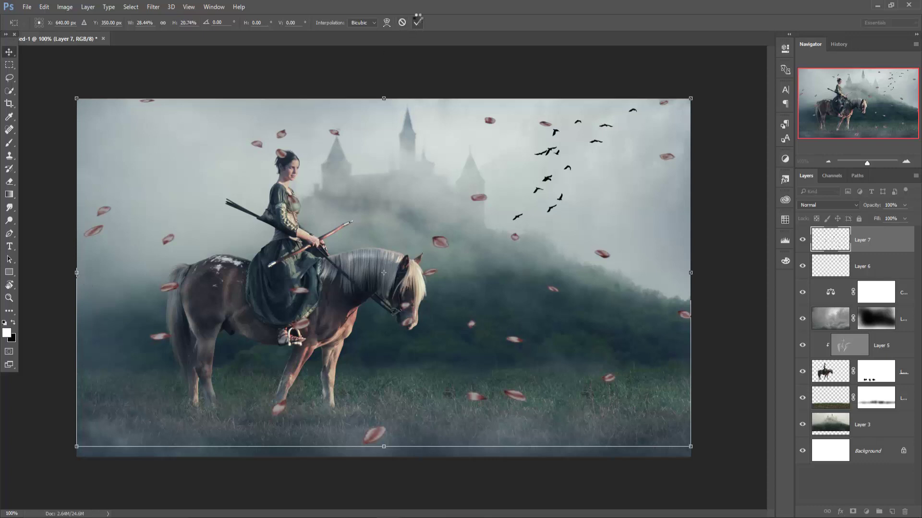
{"action": "left_click", "coordinate": [417, 22]}
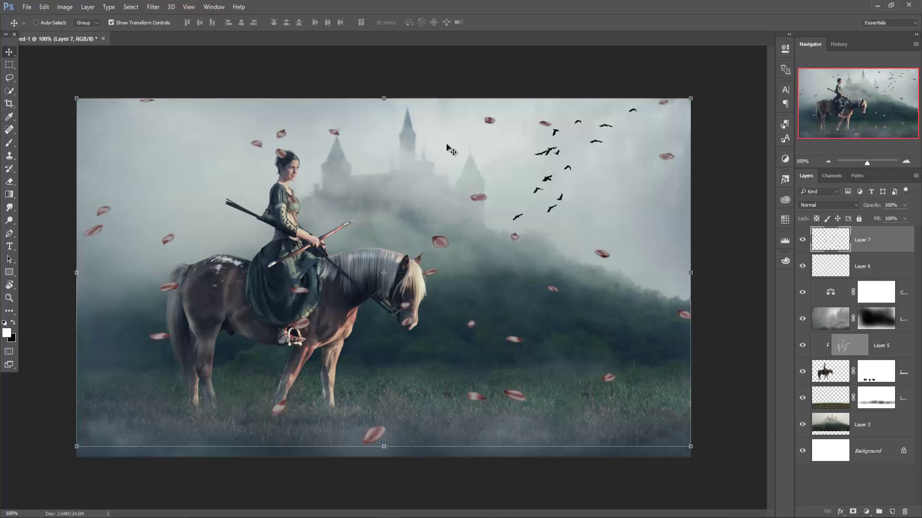
Step: In Camera Raw, boost vibrance, set HSL Reds hue -85 and Oranges +23, and cool the temperature
{"action": "left_click", "coordinate": [154, 7]}
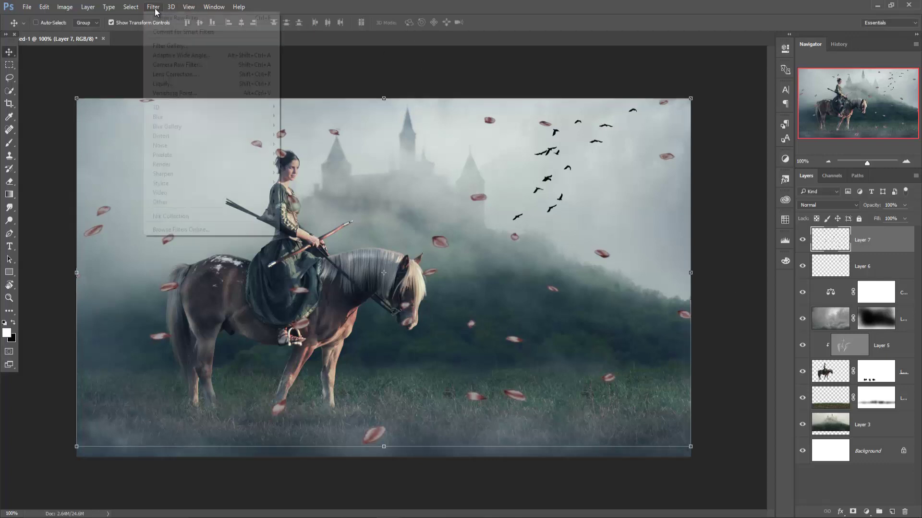
{"action": "left_click", "coordinate": [166, 65]}
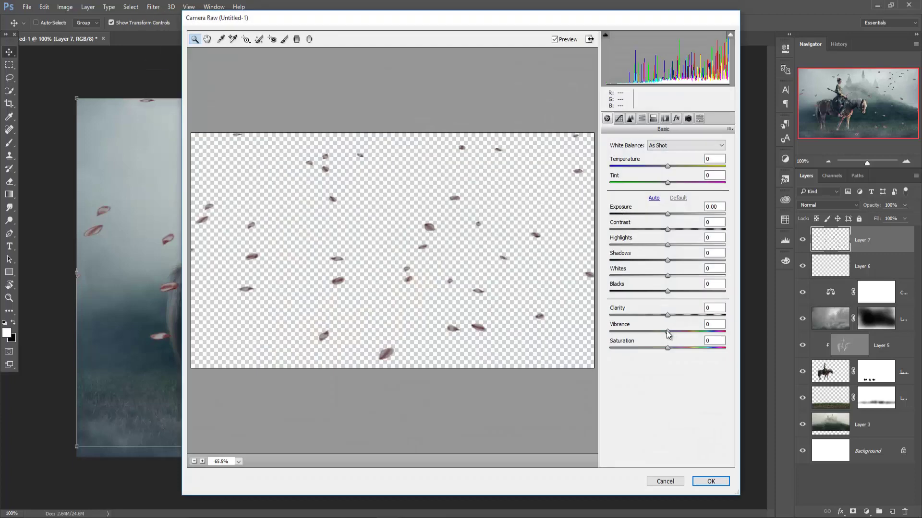
{"action": "mouse_move", "coordinate": [667, 331]}
{"action": "left_mouse_down"}
{"action": "mouse_move", "coordinate": [712, 348]}
{"action": "mouse_move", "coordinate": [694, 344]}
{"action": "left_mouse_up"}
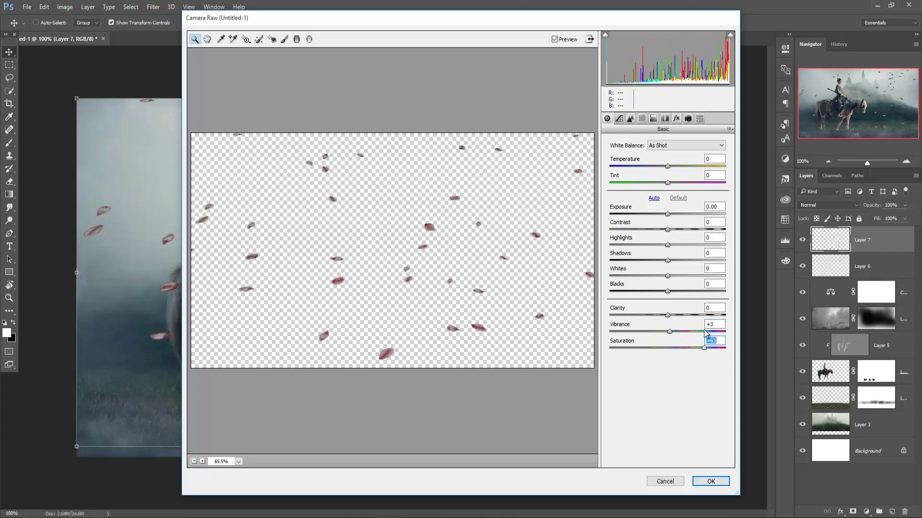
{"action": "left_click", "coordinate": [653, 118]}
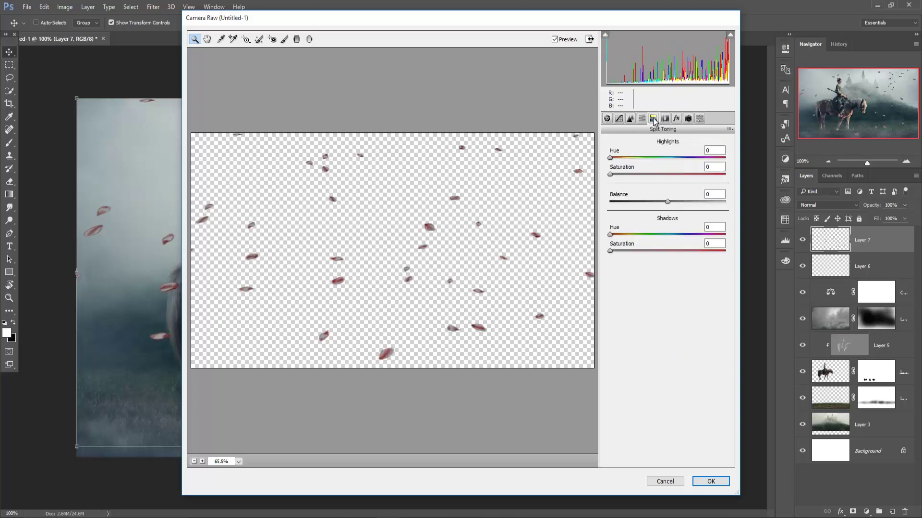
{"action": "left_click", "coordinate": [642, 118]}
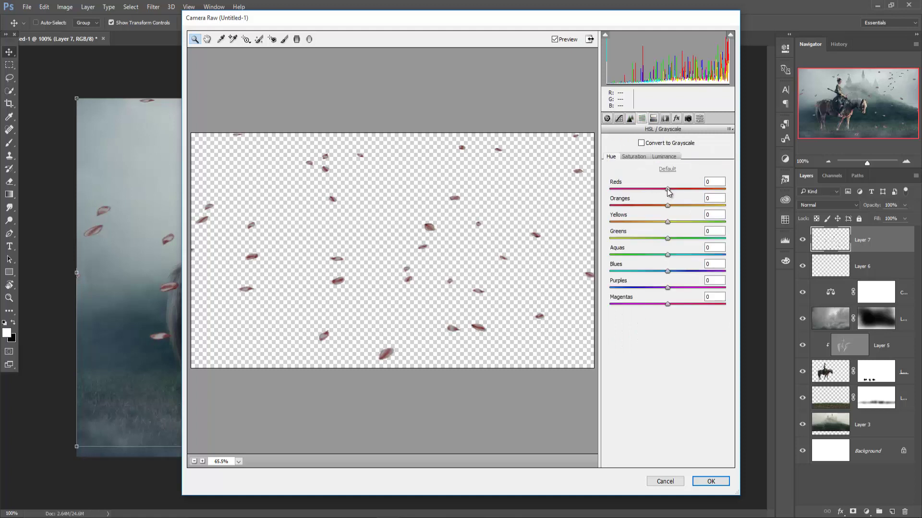
{"action": "left_click_drag", "start_coordinate": [668, 189], "coordinate": [618, 189]}
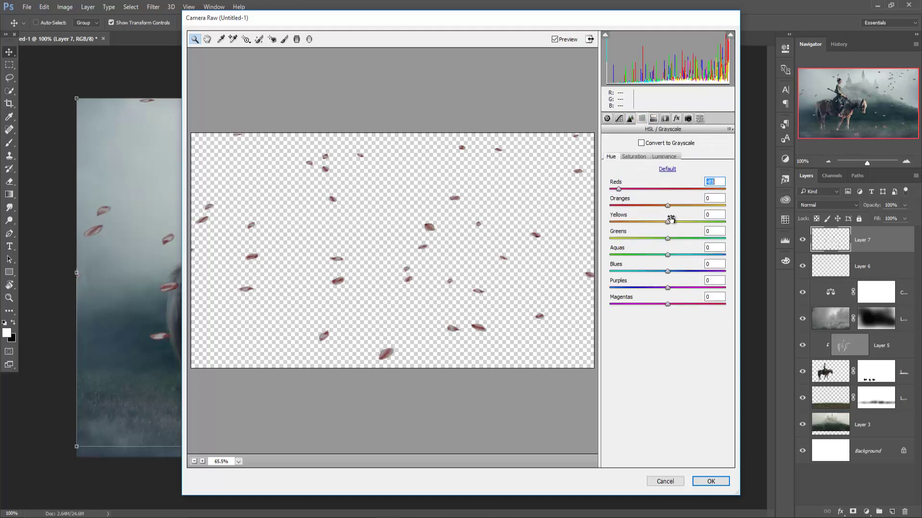
{"action": "left_click_drag", "start_coordinate": [667, 206], "coordinate": [680, 211]}
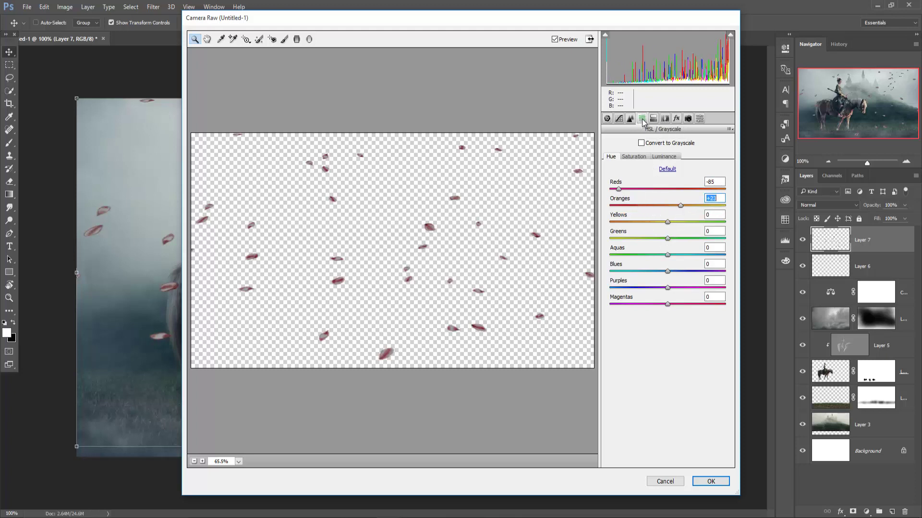
{"action": "left_click", "coordinate": [606, 118]}
{"action": "mouse_move", "coordinate": [668, 166]}
{"action": "left_mouse_down"}
{"action": "mouse_move", "coordinate": [646, 166]}
{"action": "mouse_move", "coordinate": [670, 166]}
{"action": "mouse_move", "coordinate": [651, 187]}
{"action": "mouse_move", "coordinate": [629, 186]}
{"action": "mouse_move", "coordinate": [666, 171]}
{"action": "left_mouse_up"}
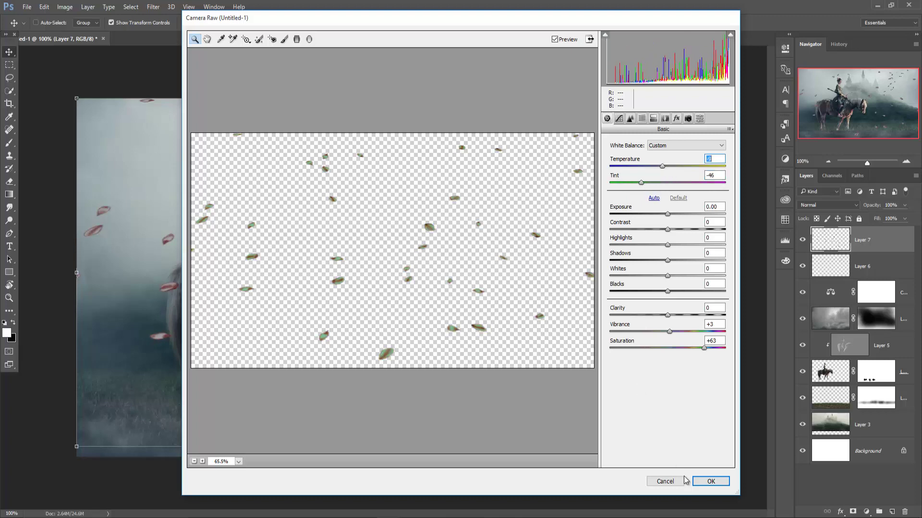
{"action": "left_click", "coordinate": [702, 484]}
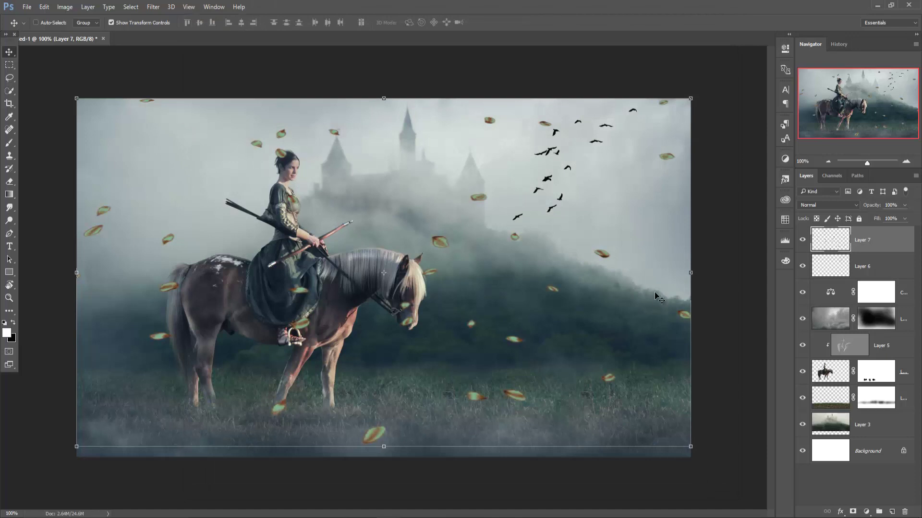
Step: Shrink the Layer 6 bird flock to about 53% and move it up and right
{"action": "left_click", "coordinate": [862, 265]}
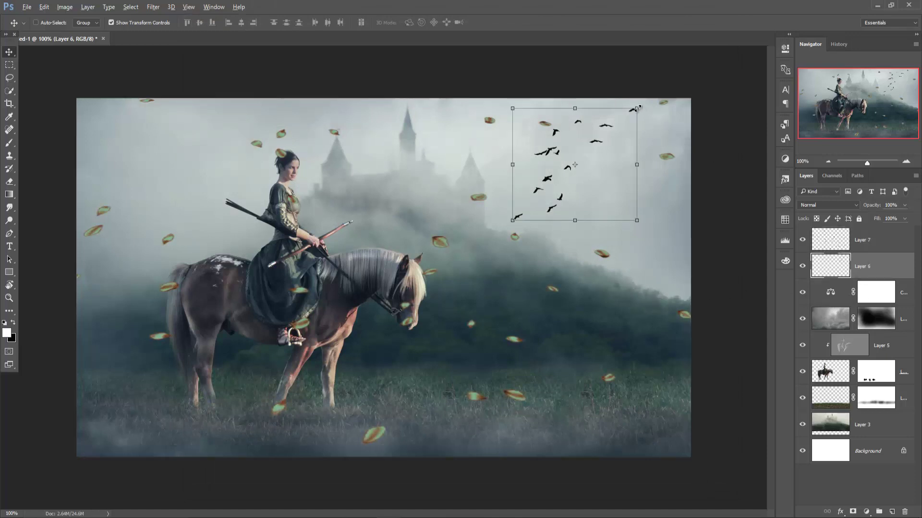
{"action": "left_click_drag", "start_coordinate": [637, 108], "coordinate": [607, 135]}
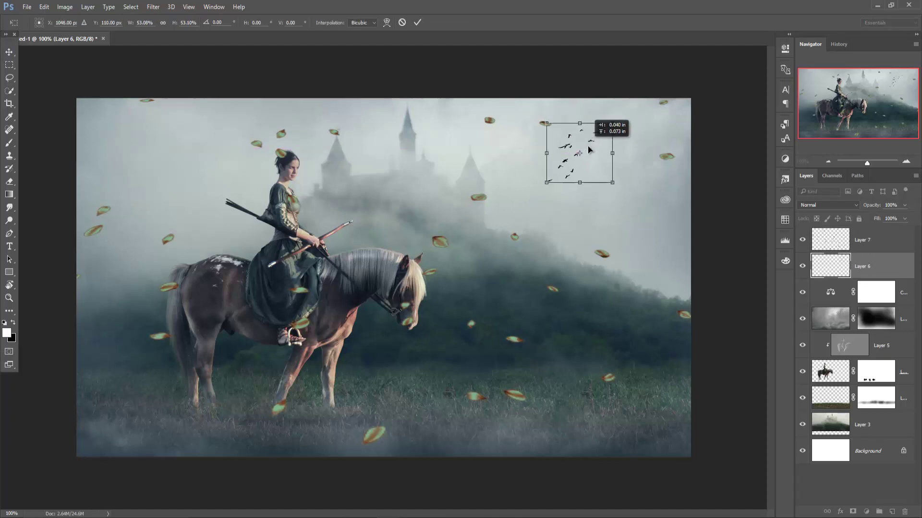
{"action": "left_click_drag", "start_coordinate": [580, 153], "coordinate": [589, 147]}
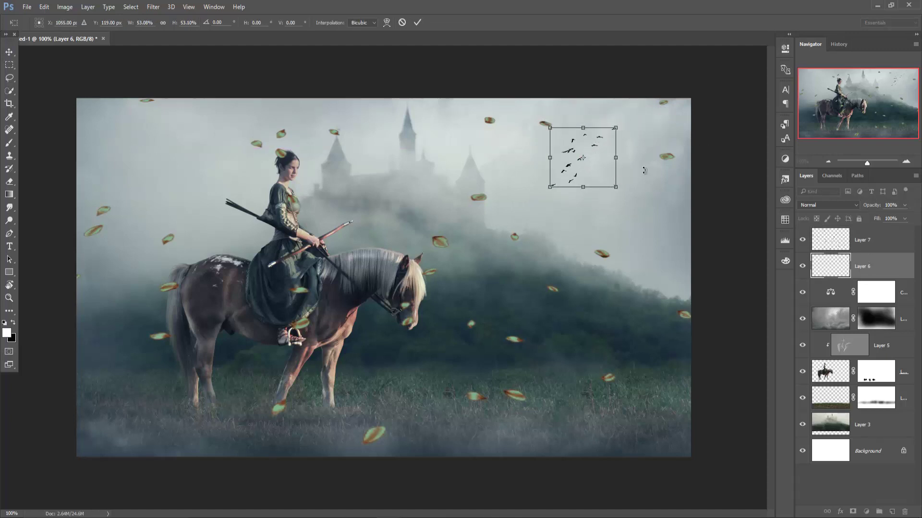
{"action": "left_click", "coordinate": [9, 52]}
{"action": "left_click", "coordinate": [407, 201]}
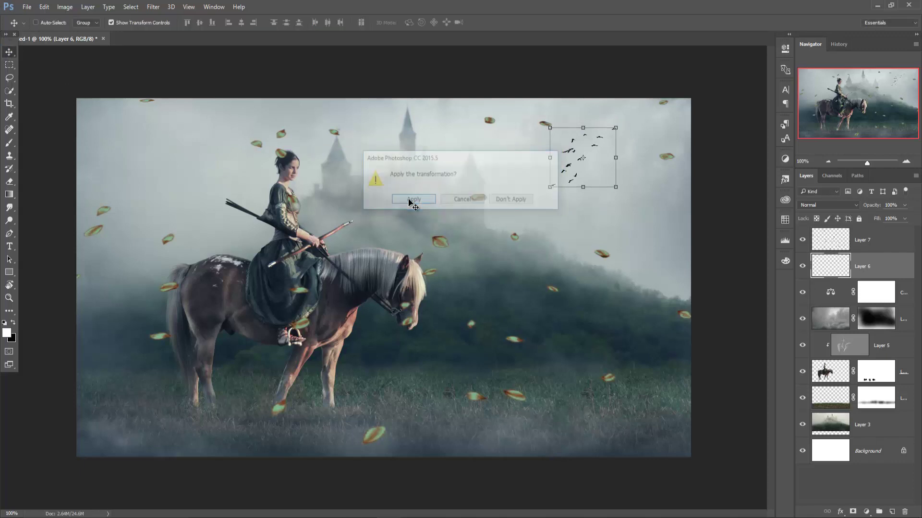
{"action": "left_click", "coordinate": [877, 245]}
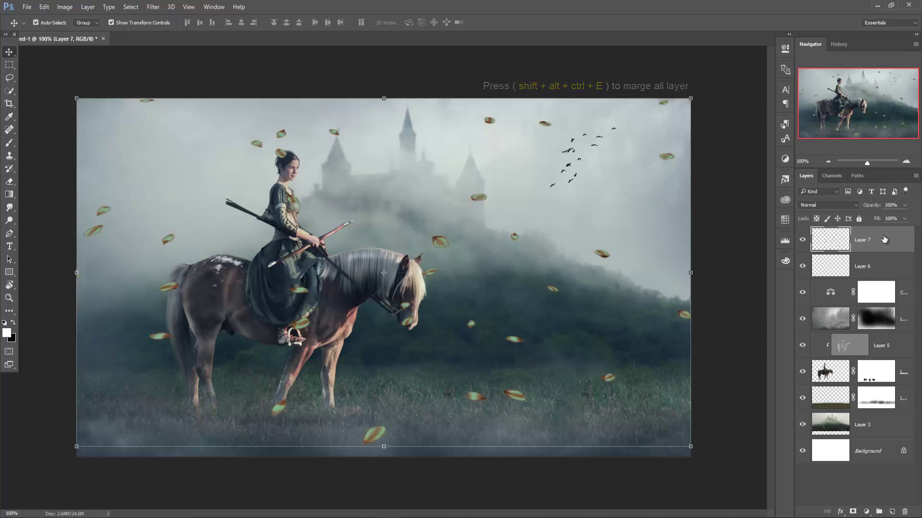
Step: Stamp all visible layers into a new Layer 8 and duplicate it as 'Layer 8 copy'
{"action": "key", "text": "ctrl+shift+alt+e"}
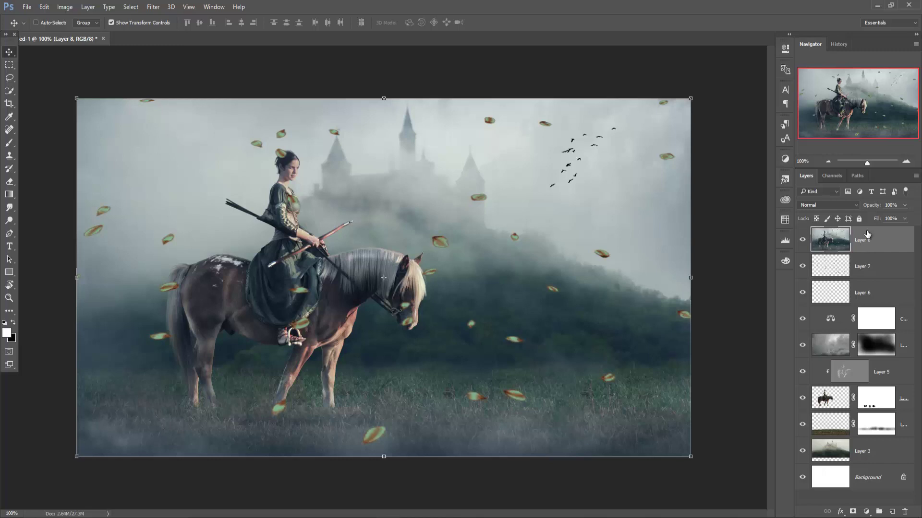
{"action": "right_click", "coordinate": [868, 242]}
{"action": "left_click", "coordinate": [765, 108]}
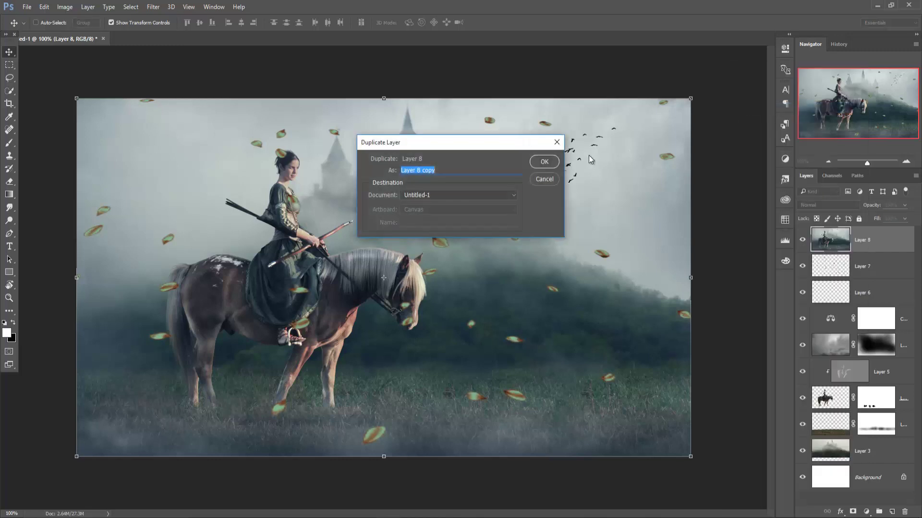
{"action": "left_click", "coordinate": [551, 161]}
Step: In Camera Raw Filter on the copy, set Temperature +5 and Tint -17
{"action": "left_click", "coordinate": [153, 7]}
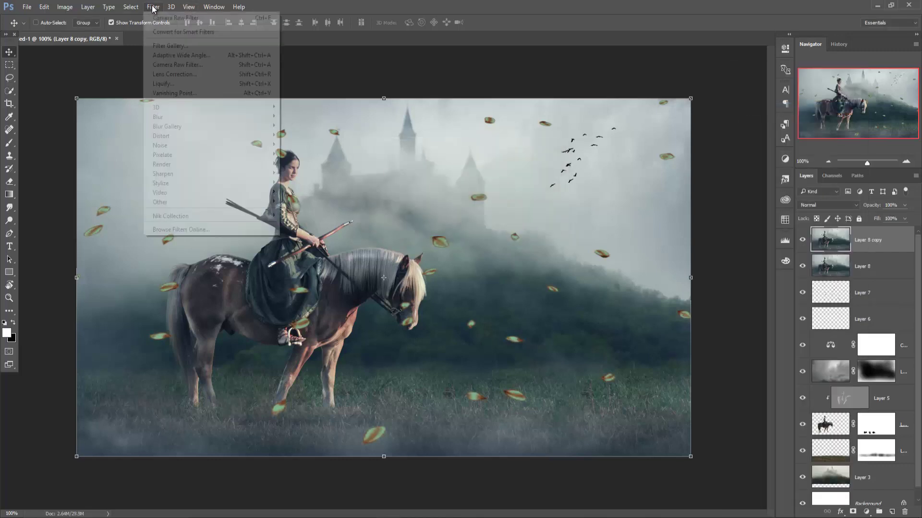
{"action": "left_click", "coordinate": [162, 64]}
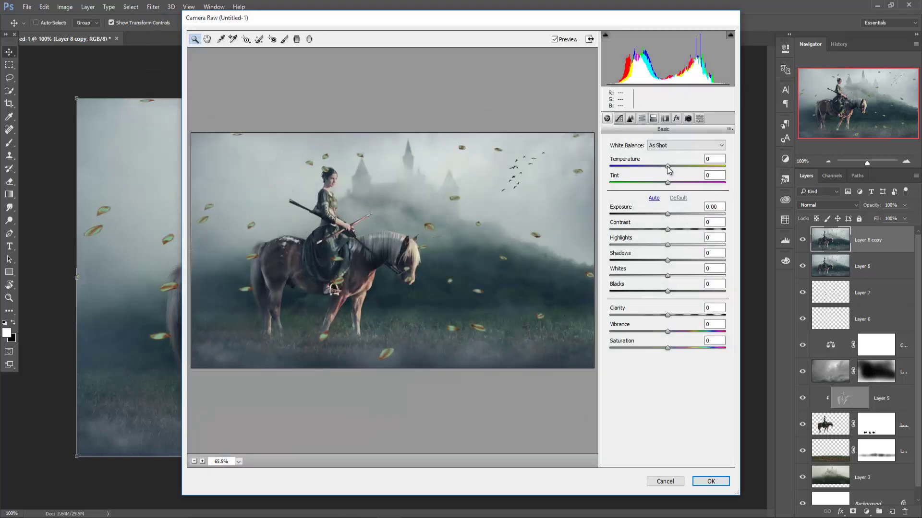
{"action": "left_click_drag", "start_coordinate": [668, 166], "coordinate": [671, 166]}
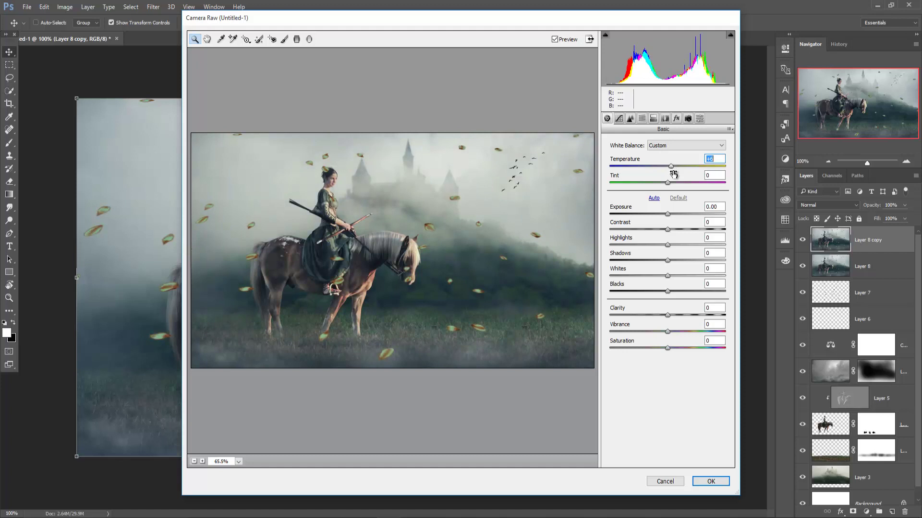
{"action": "mouse_move", "coordinate": [667, 183]}
{"action": "left_mouse_down"}
{"action": "mouse_move", "coordinate": [658, 184]}
{"action": "mouse_move", "coordinate": [656, 167]}
{"action": "left_mouse_up"}
{"action": "double_click", "coordinate": [671, 167]}
{"action": "double_click", "coordinate": [664, 167]}
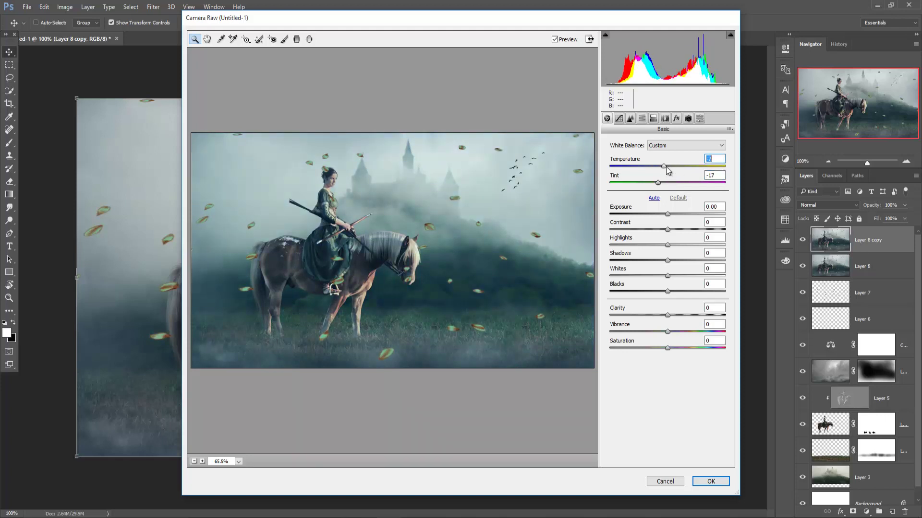
{"action": "left_click_drag", "start_coordinate": [670, 167], "coordinate": [673, 169]}
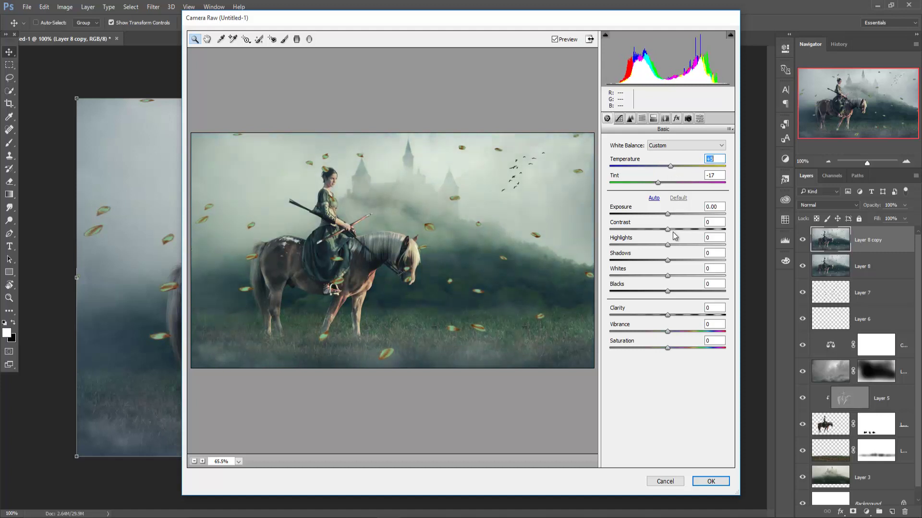
Step: Set Exposure to +0.05, Vibrance to -18 and Saturation to -13
{"action": "left_click", "coordinate": [667, 214]}
{"action": "left_click_drag", "start_coordinate": [667, 213], "coordinate": [669, 215]}
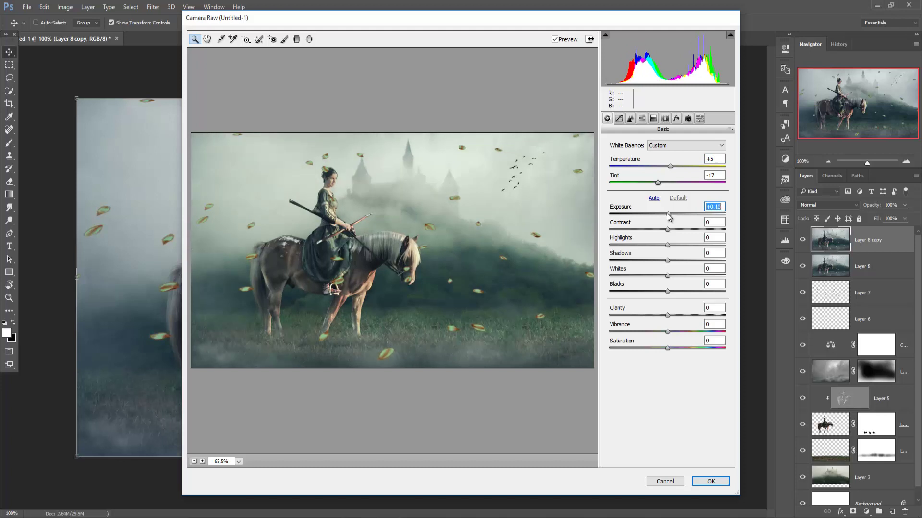
{"action": "left_click_drag", "start_coordinate": [669, 215], "coordinate": [667, 216]}
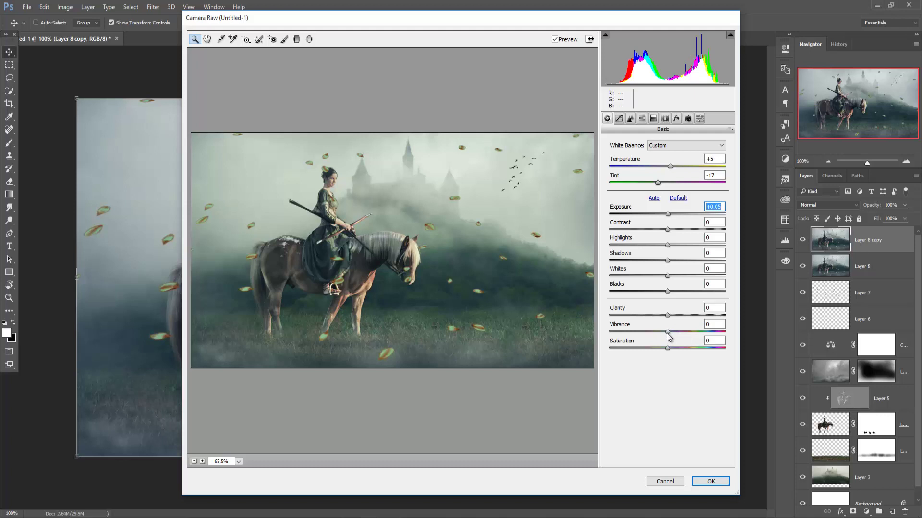
{"action": "left_click_drag", "start_coordinate": [668, 331], "coordinate": [658, 332]}
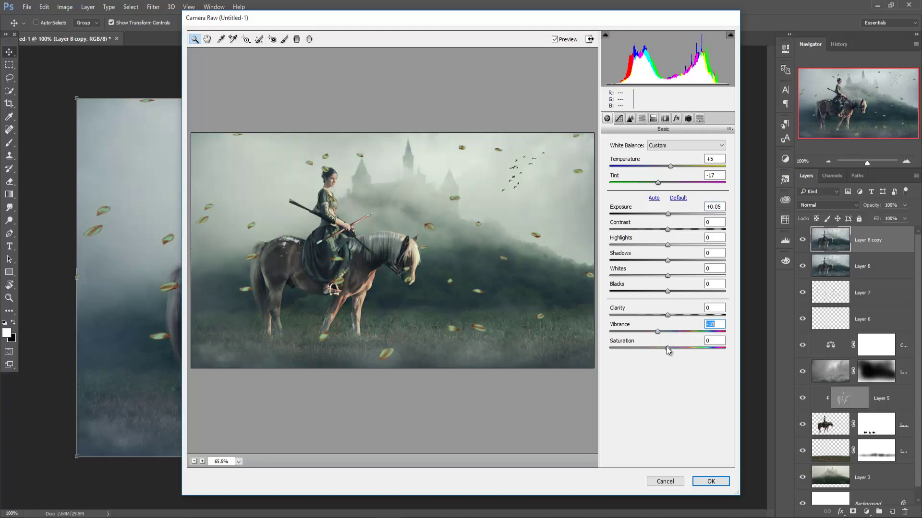
{"action": "left_click_drag", "start_coordinate": [668, 350], "coordinate": [659, 351]}
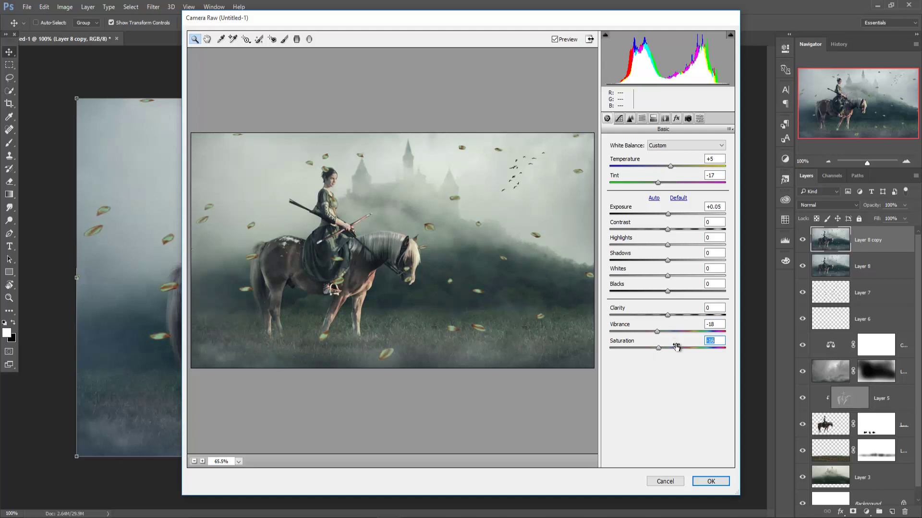
Step: Give Split Toning a cyan highlight hue of 183 with slight saturation, then apply the grade
{"action": "left_click", "coordinate": [664, 118]}
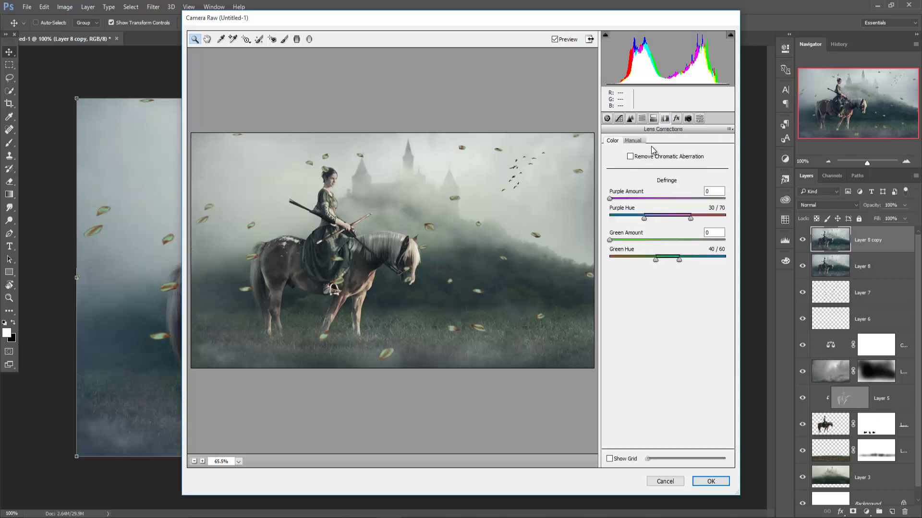
{"action": "left_click", "coordinate": [654, 119]}
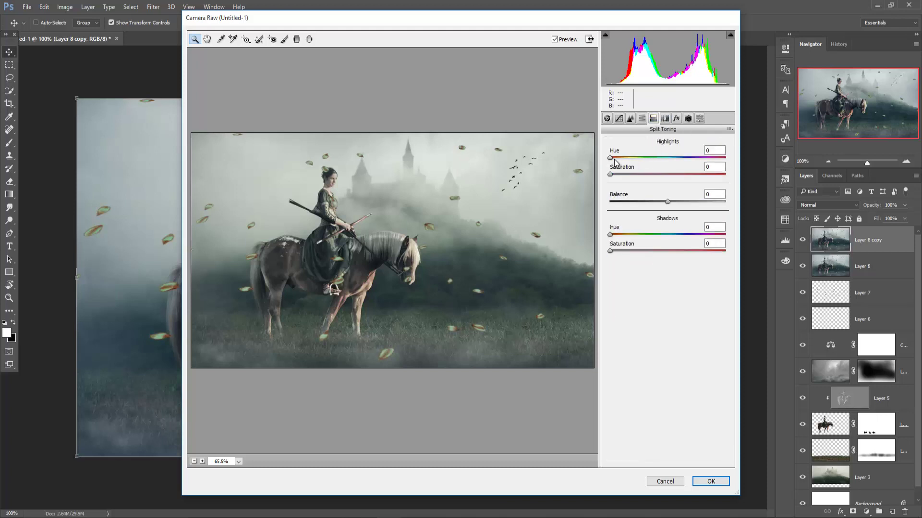
{"action": "left_click_drag", "start_coordinate": [610, 158], "coordinate": [670, 165]}
{"action": "left_click_drag", "start_coordinate": [611, 176], "coordinate": [616, 176]}
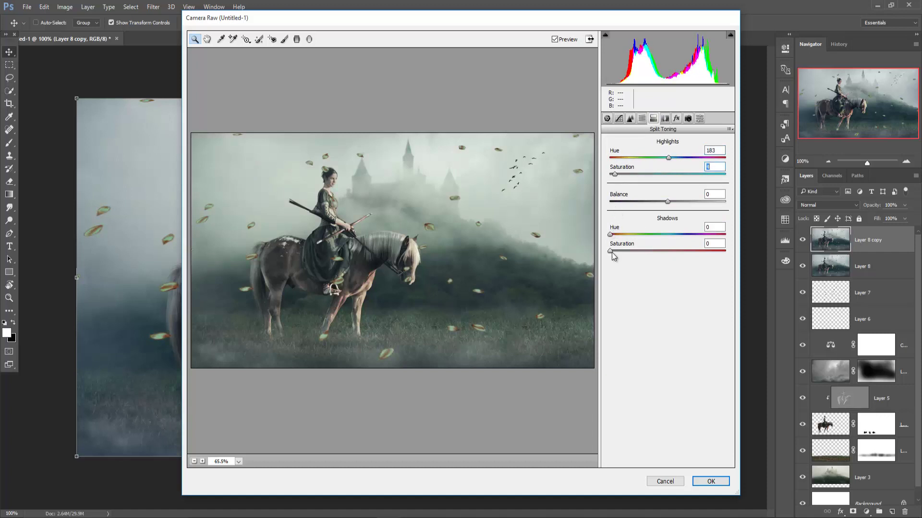
{"action": "left_click_drag", "start_coordinate": [609, 252], "coordinate": [615, 252]}
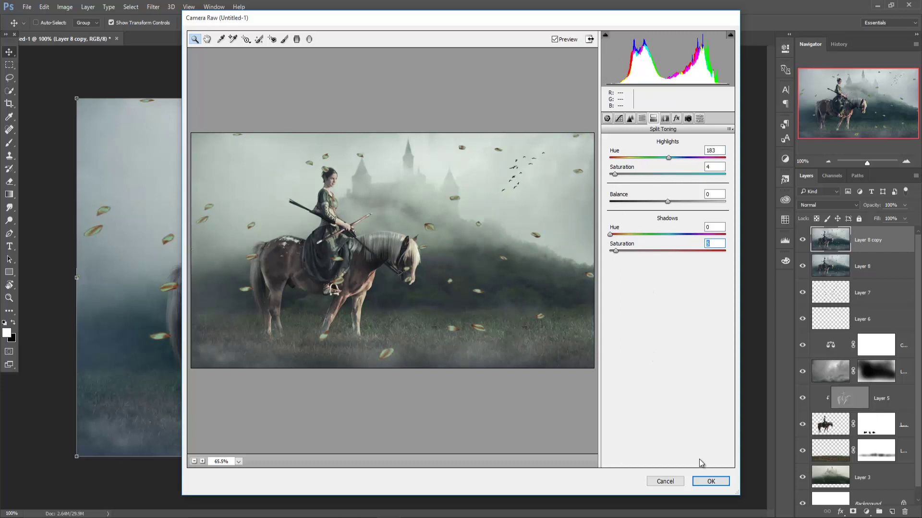
{"action": "left_click", "coordinate": [705, 486]}
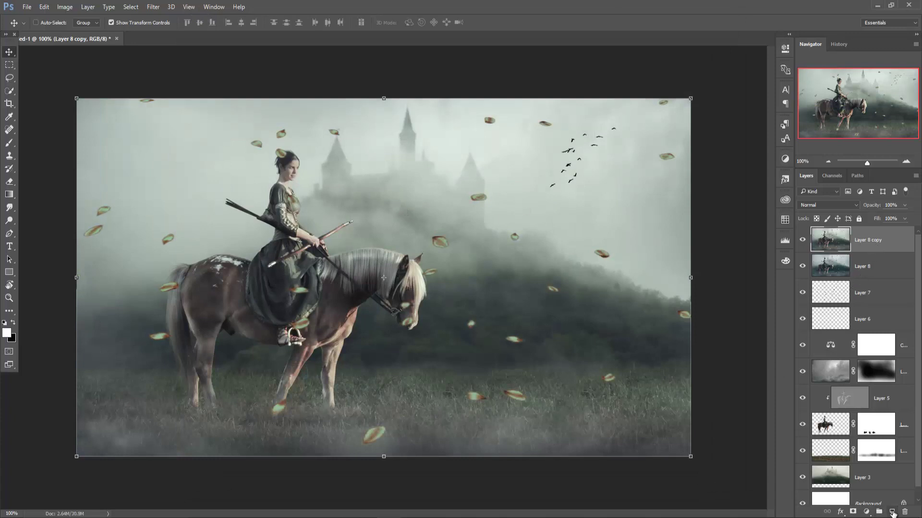
Step: Add a new Layer 9 filled with 50% gray and set it to Soft Light blending
{"action": "left_click", "coordinate": [892, 512]}
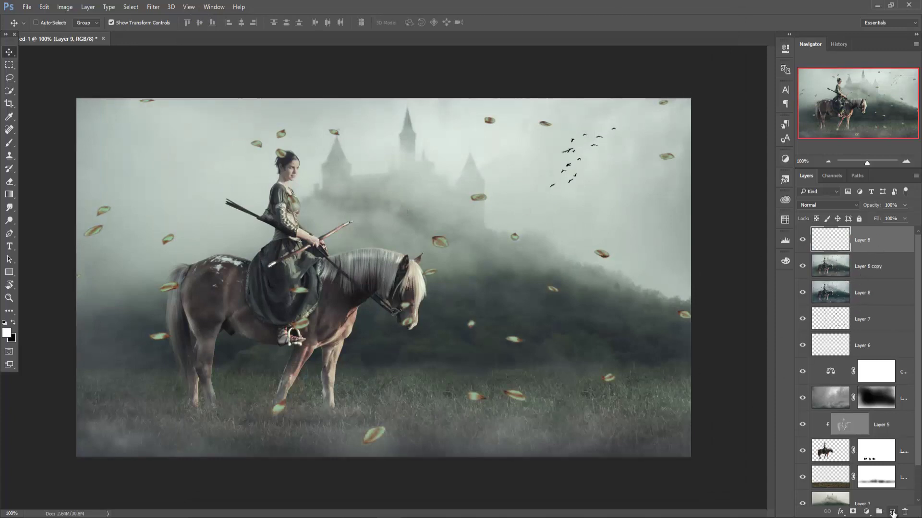
{"action": "left_click", "coordinate": [48, 6]}
{"action": "left_click", "coordinate": [59, 149]}
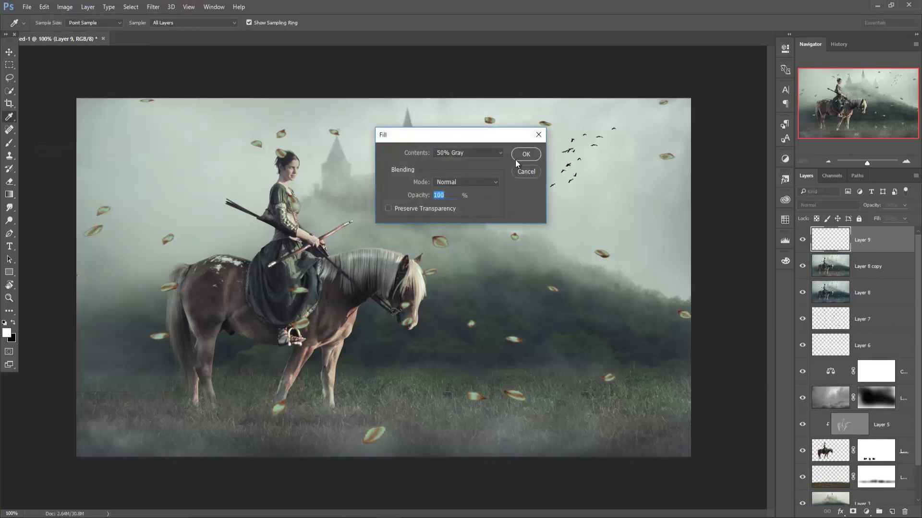
{"action": "left_click", "coordinate": [523, 154]}
{"action": "key", "text": "v"}
{"action": "left_click", "coordinate": [854, 205]}
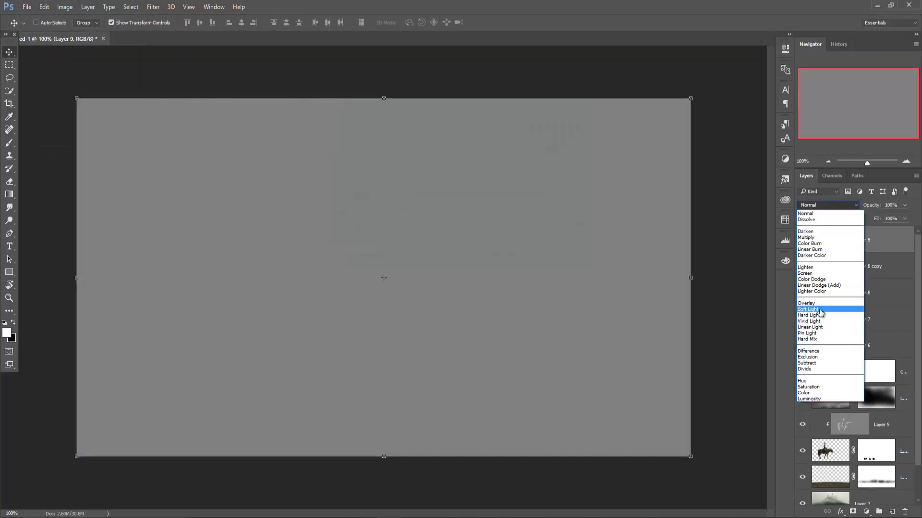
{"action": "left_click", "coordinate": [821, 310]}
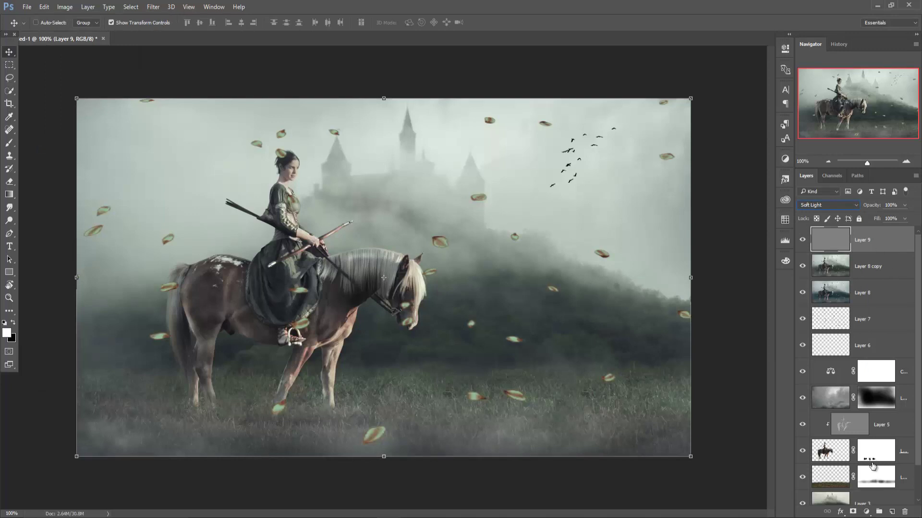
{"action": "left_click", "coordinate": [867, 513]}
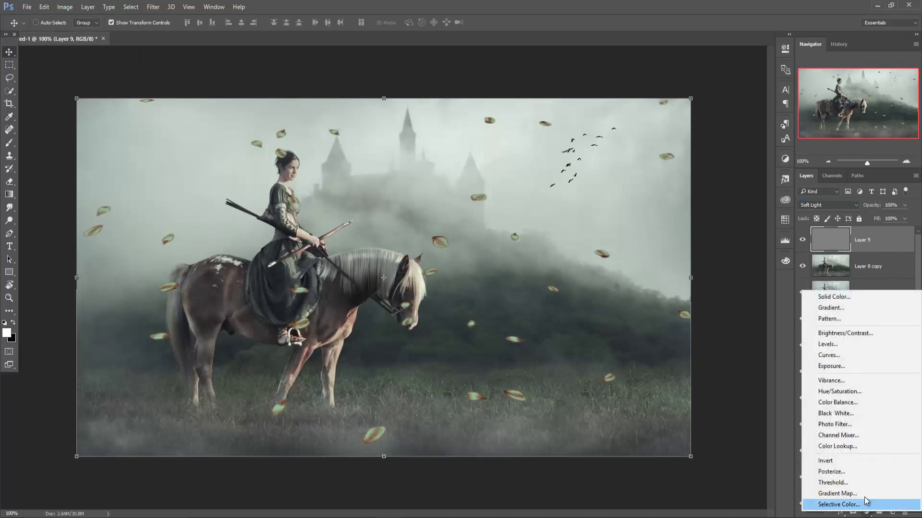
Step: Add a 25% Warming Filter (85) Photo Filter, then stamp visible layers into Layer 10
{"action": "left_click", "coordinate": [857, 427]}
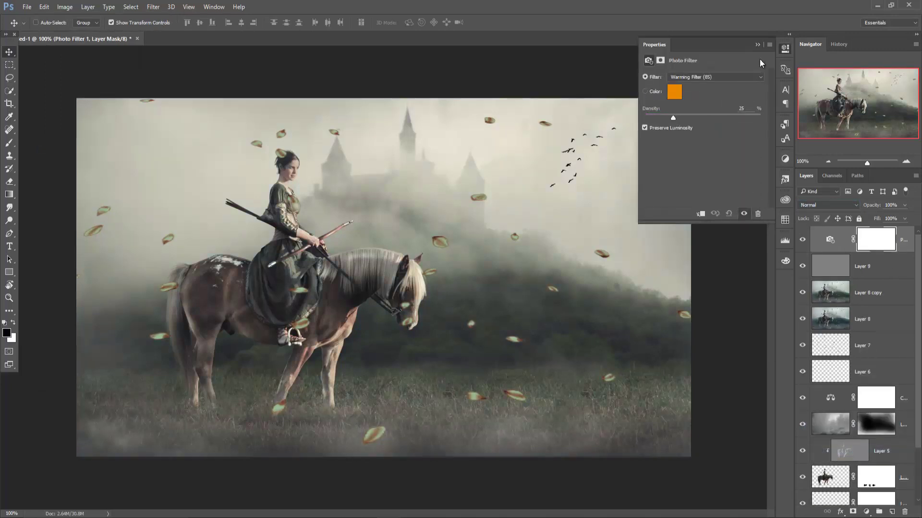
{"action": "left_click", "coordinate": [759, 42]}
{"action": "left_click", "coordinate": [907, 241]}
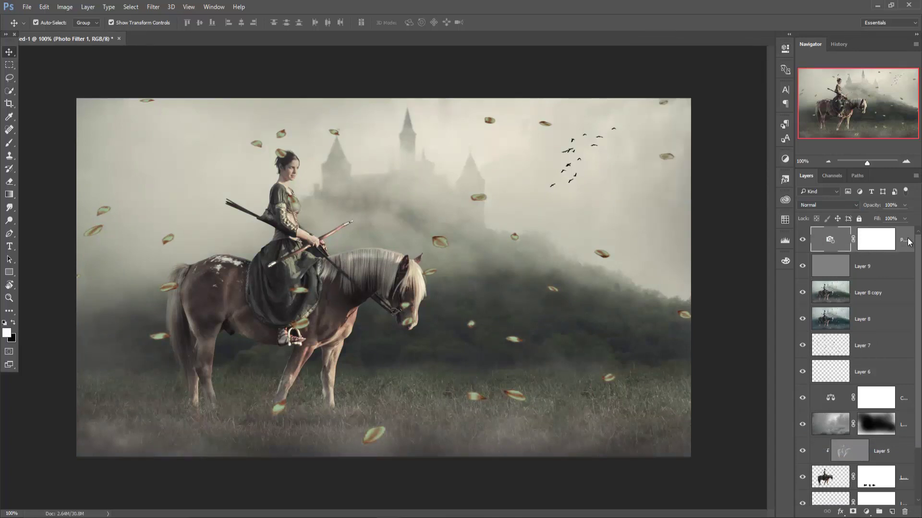
{"action": "key", "text": "ctrl+shift+alt+e"}
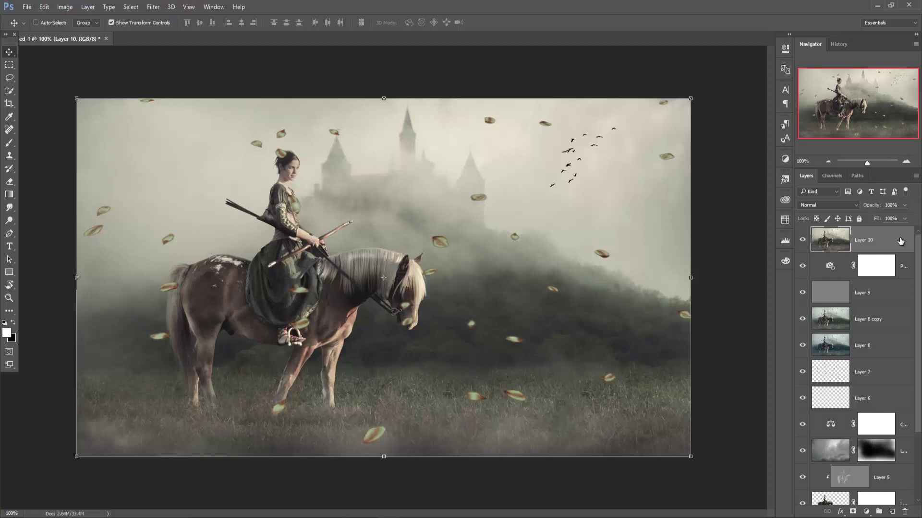